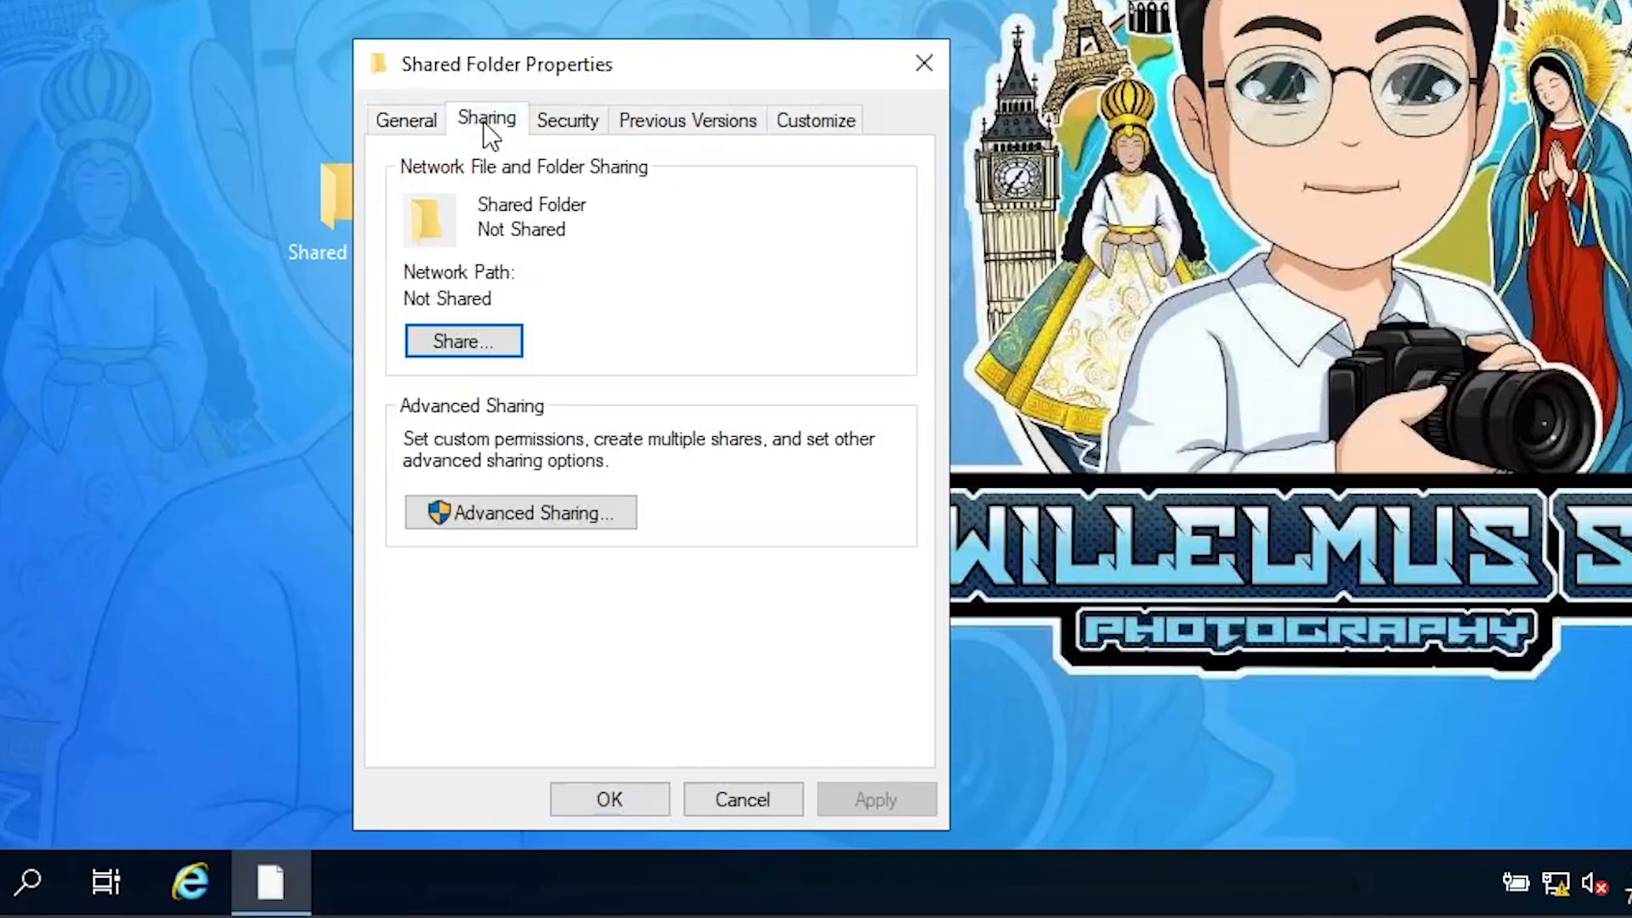
Step: Share the Shared Folder with Domain Users at Read/Write permission
click(464, 342)
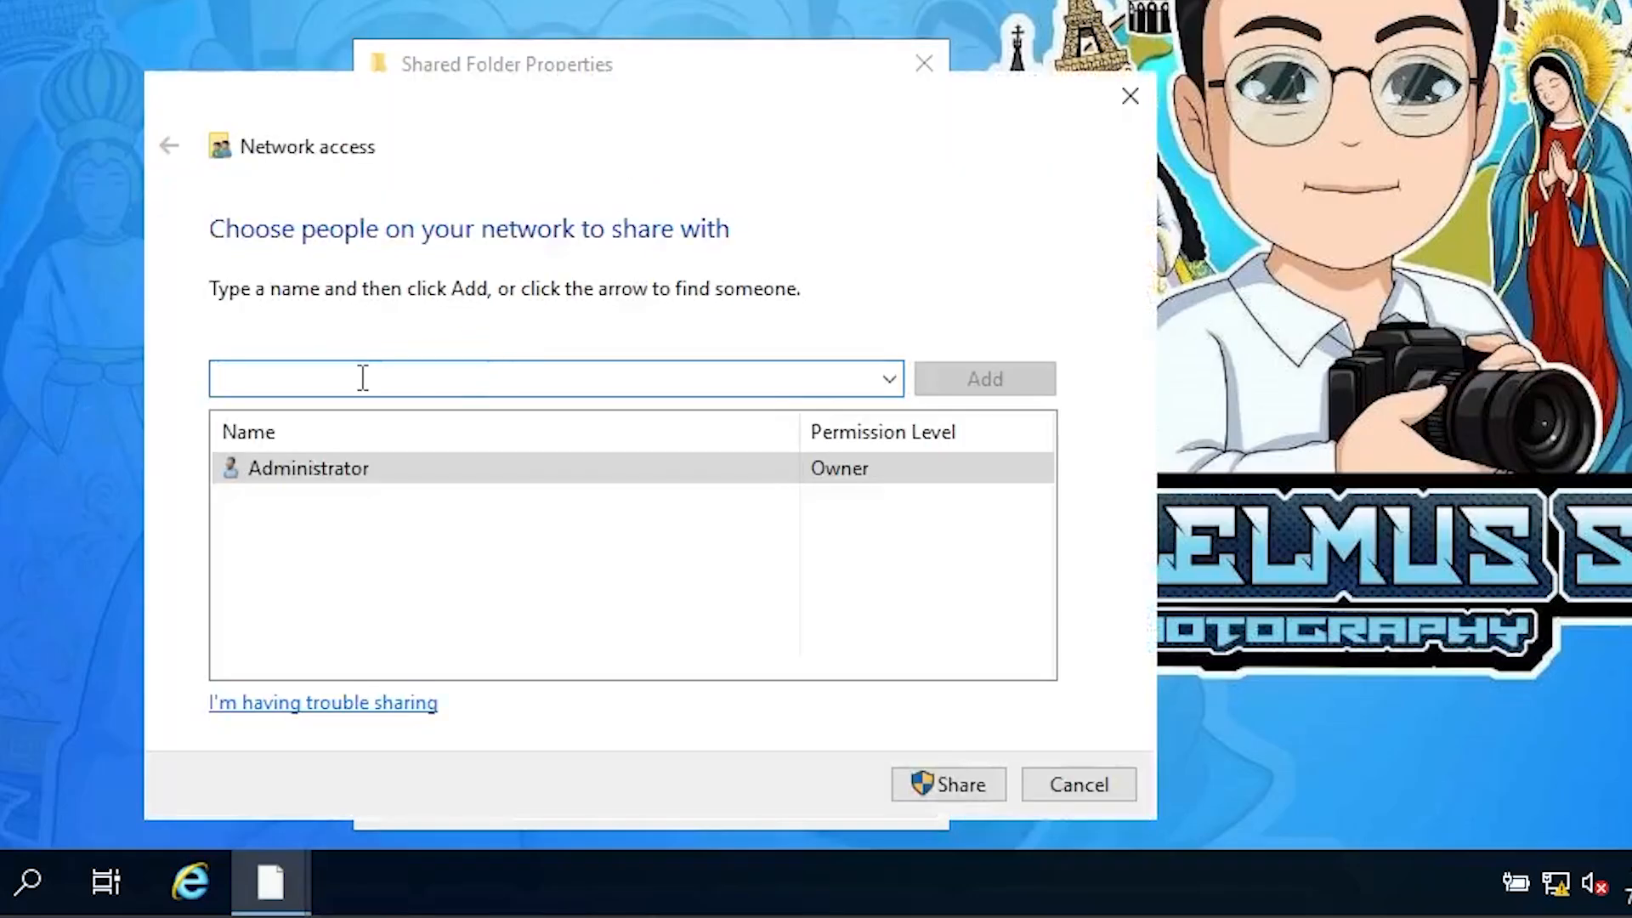
text(Domain Users)
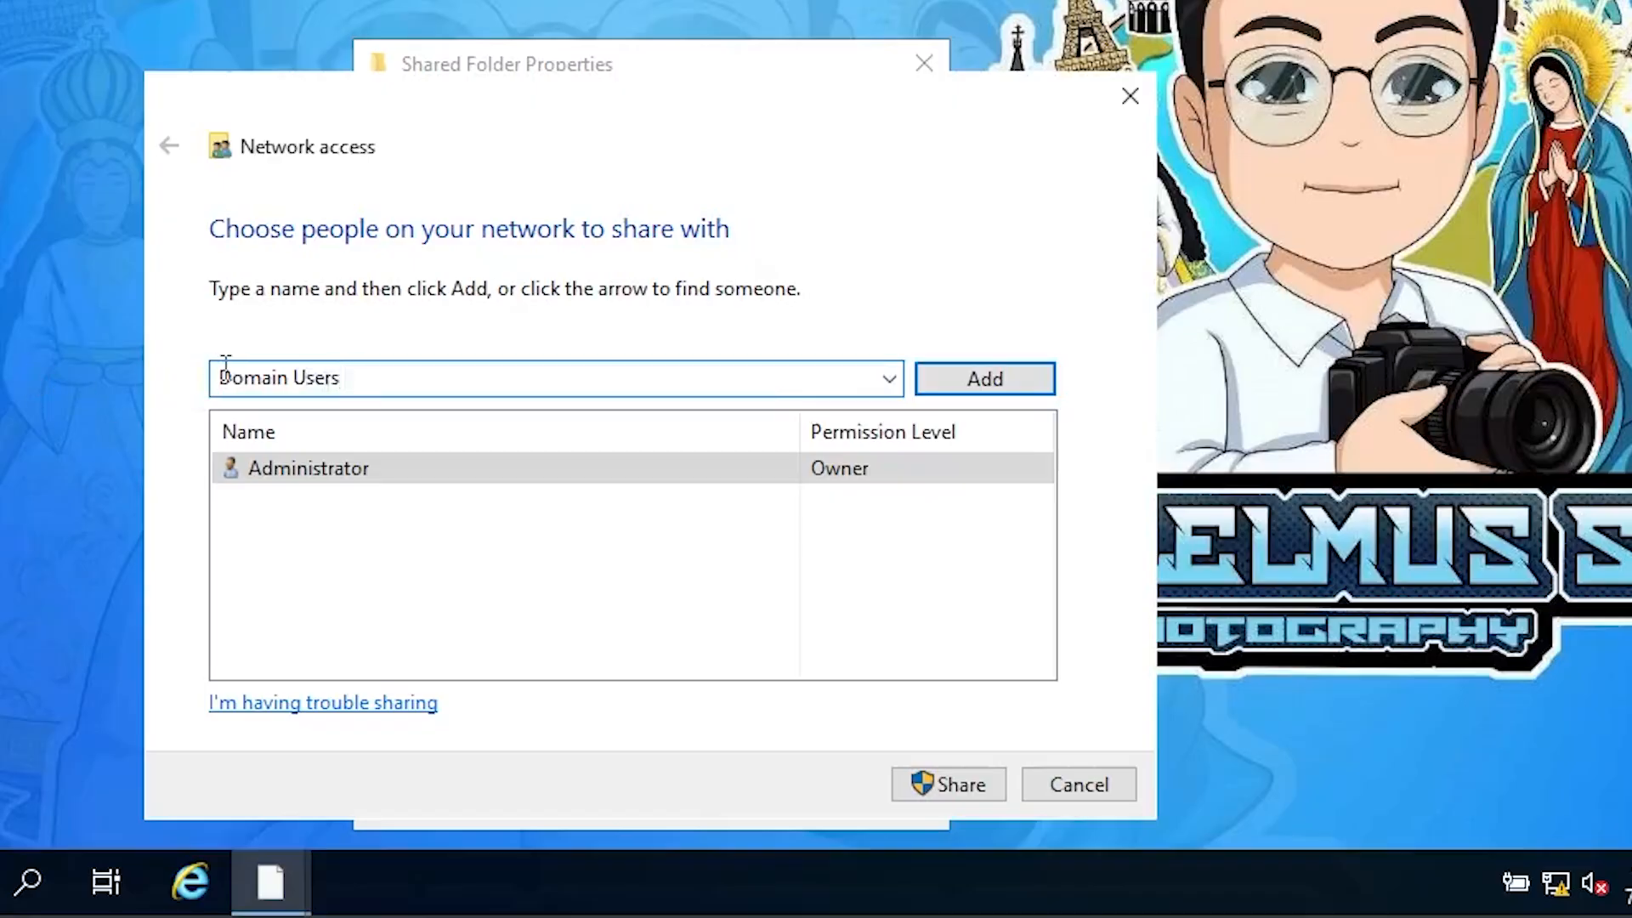
click(967, 384)
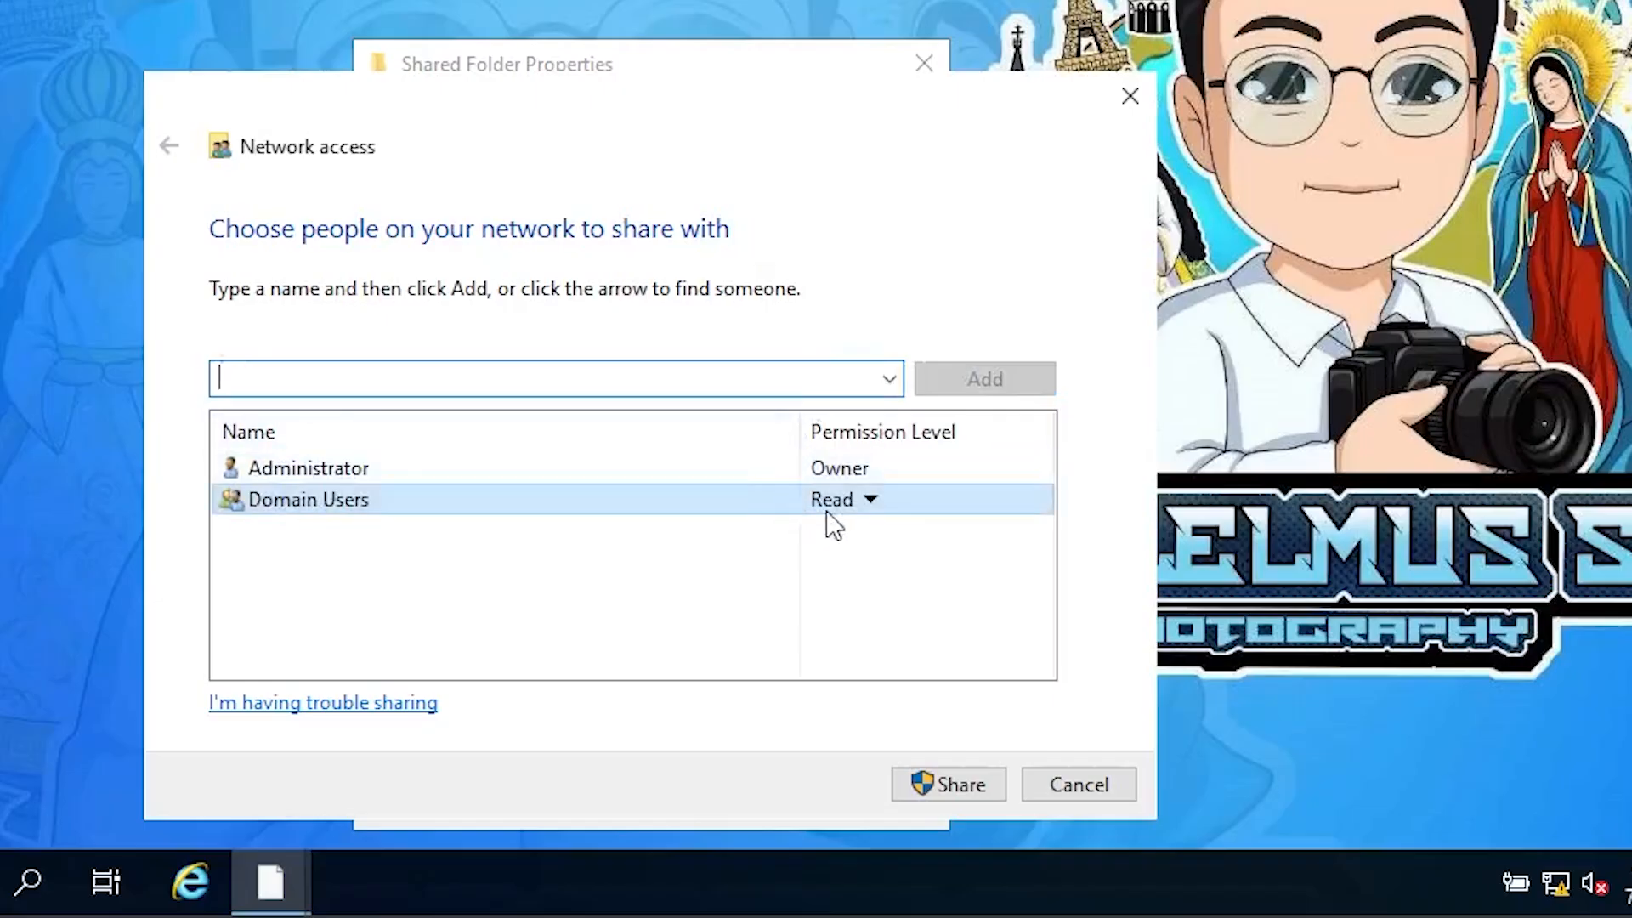
click(871, 503)
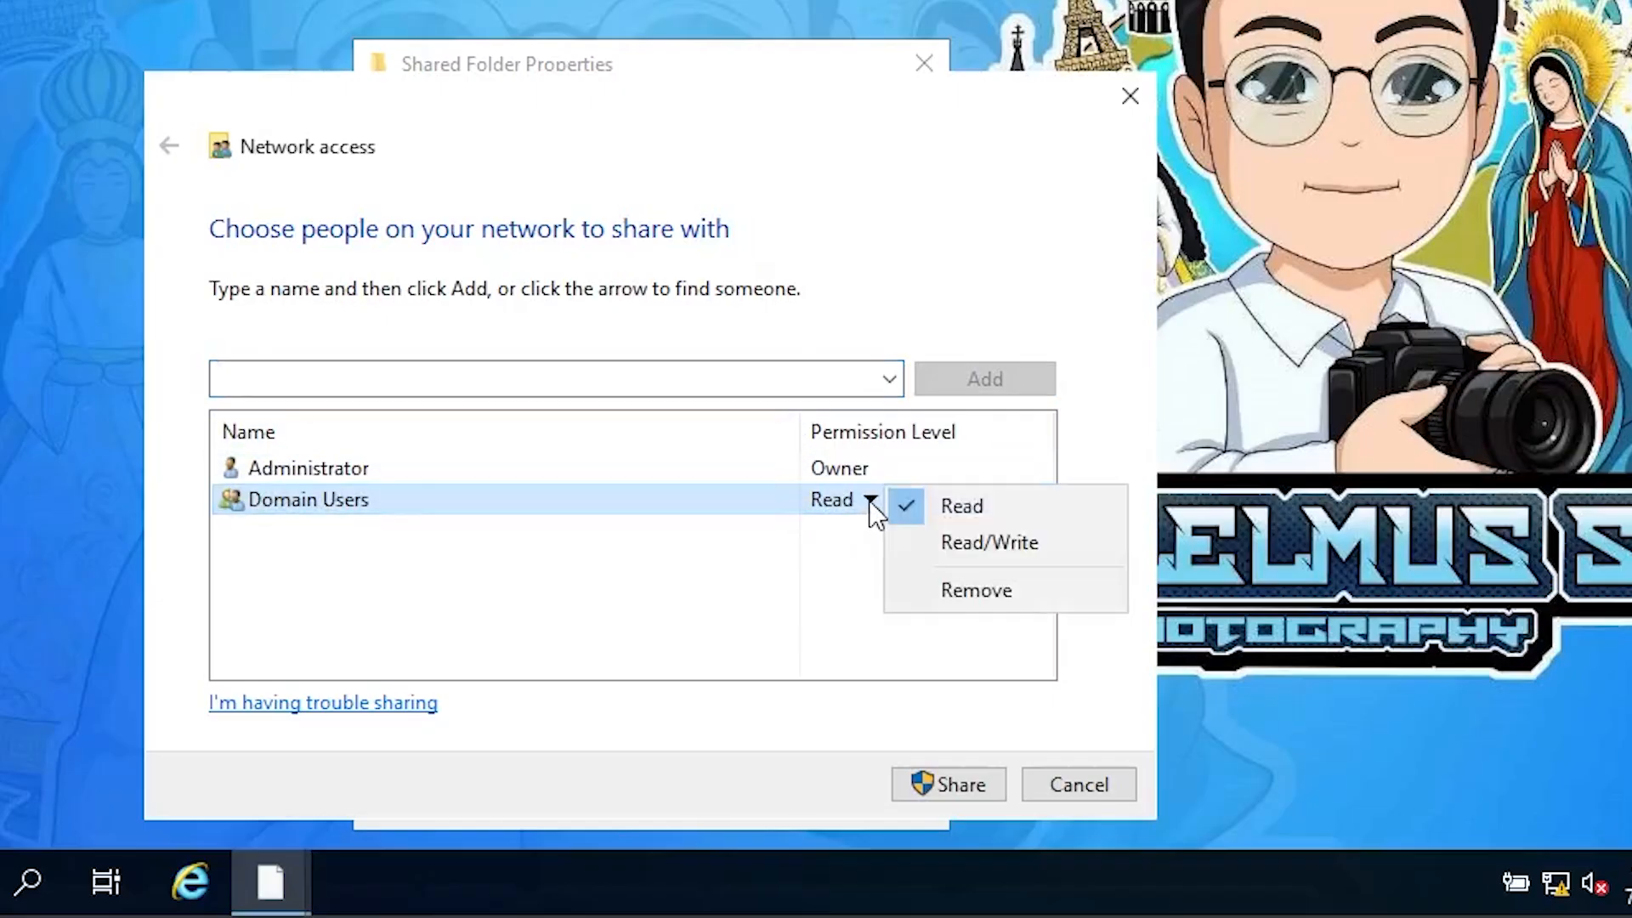
click(961, 538)
click(955, 789)
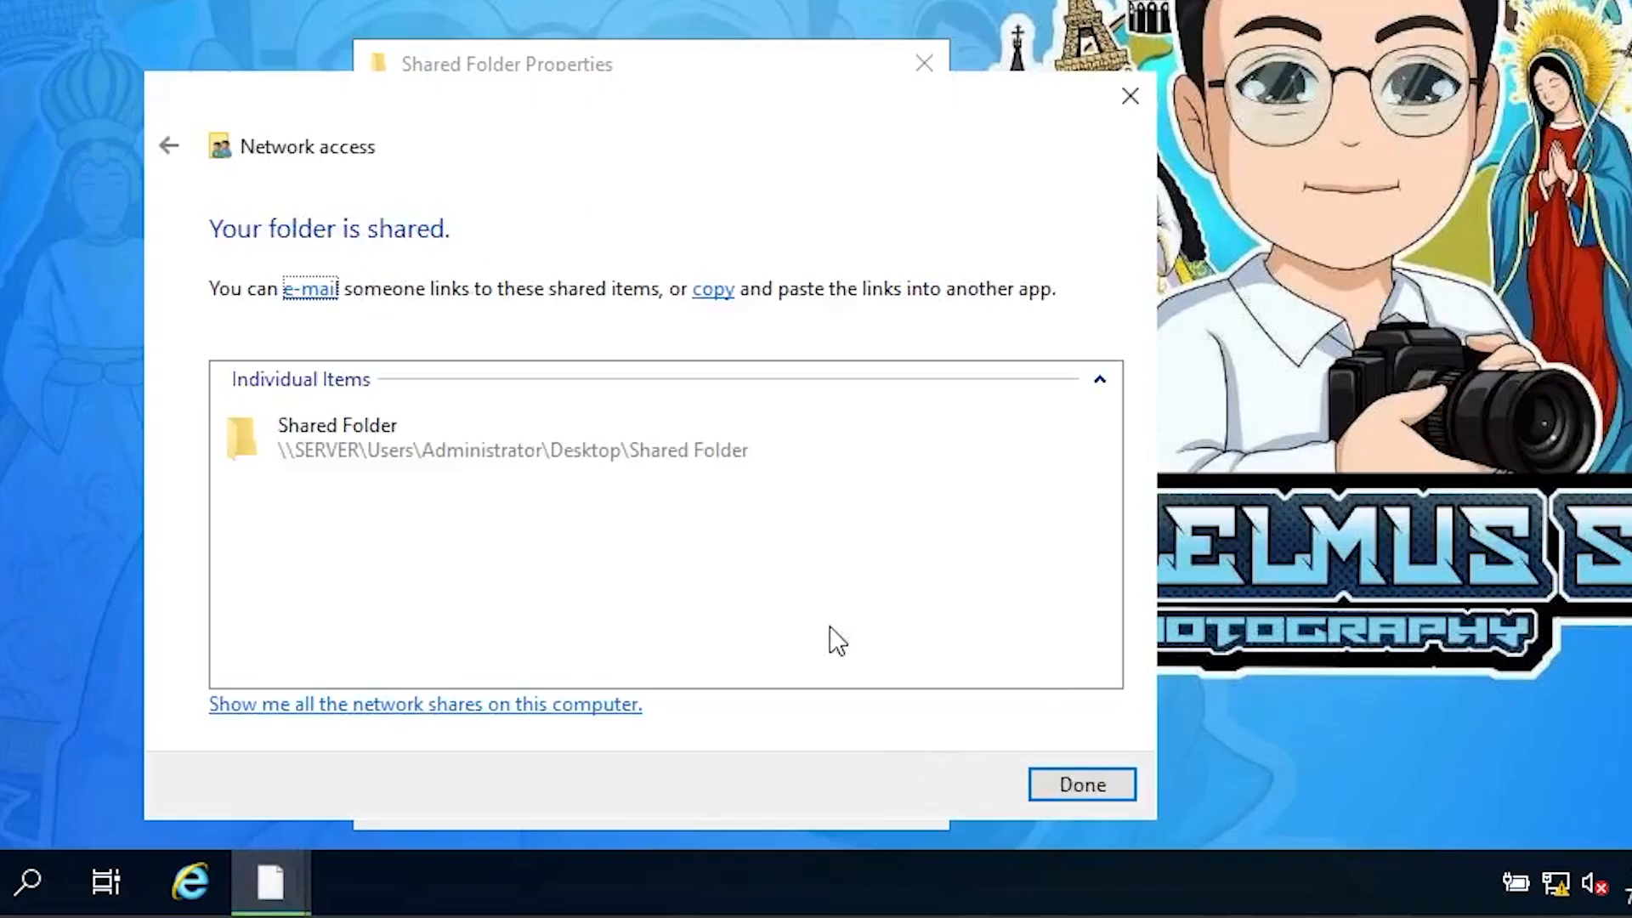
click(1078, 786)
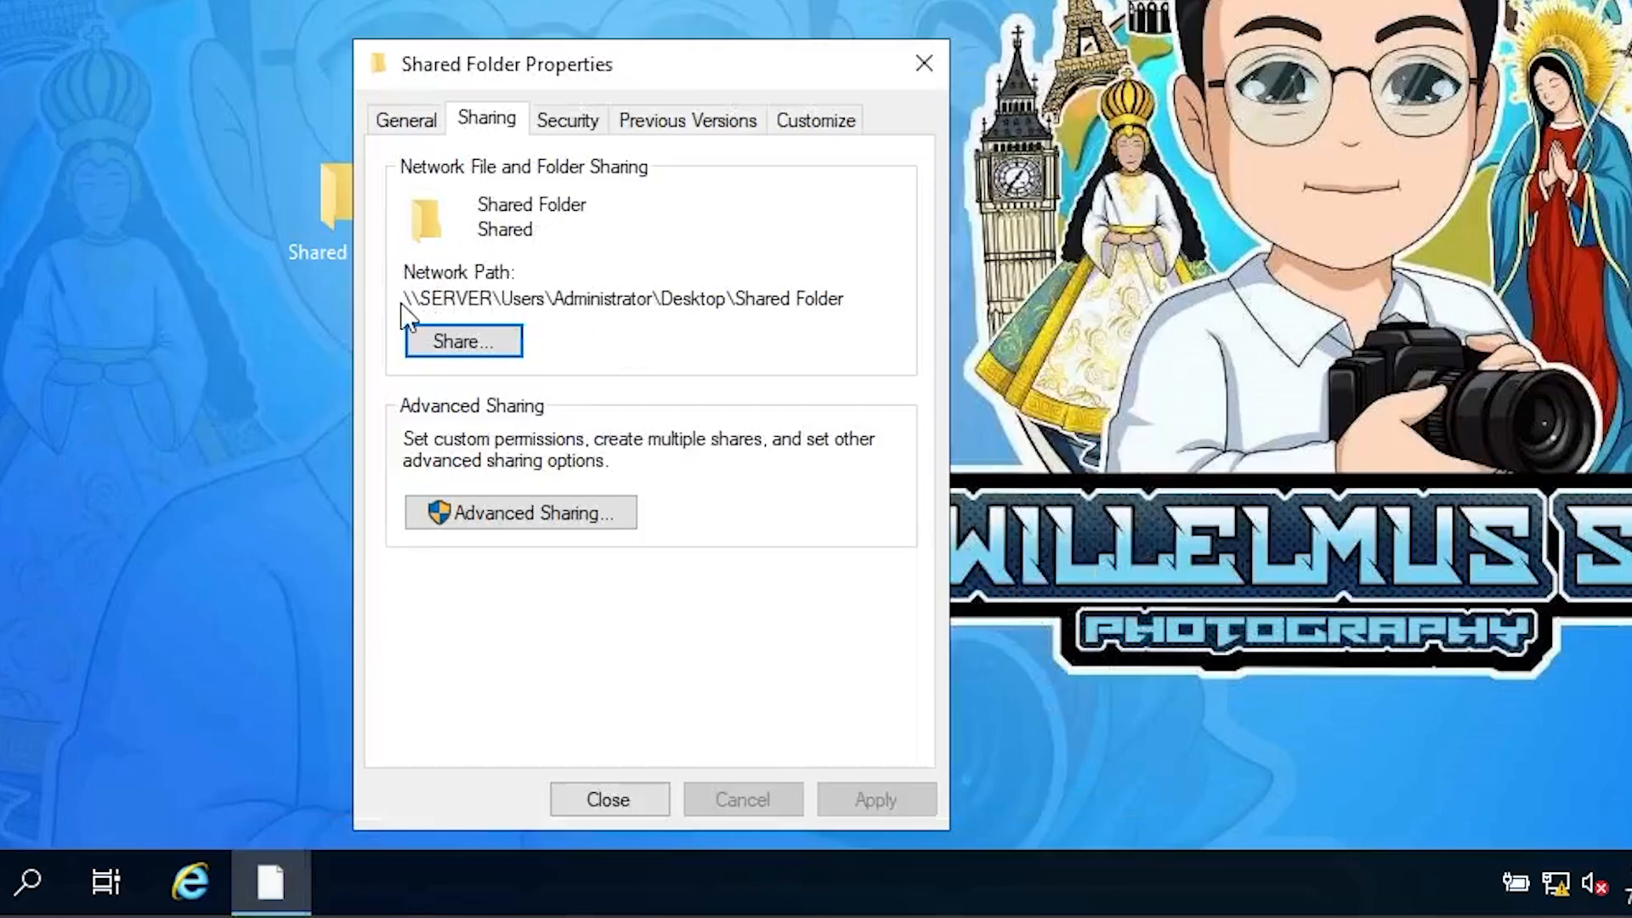
Step: Copy the network path \\SERVER\Users\Administrator\Desktop\Shared Folder and close the folder's properties
drag(409, 303, 847, 303)
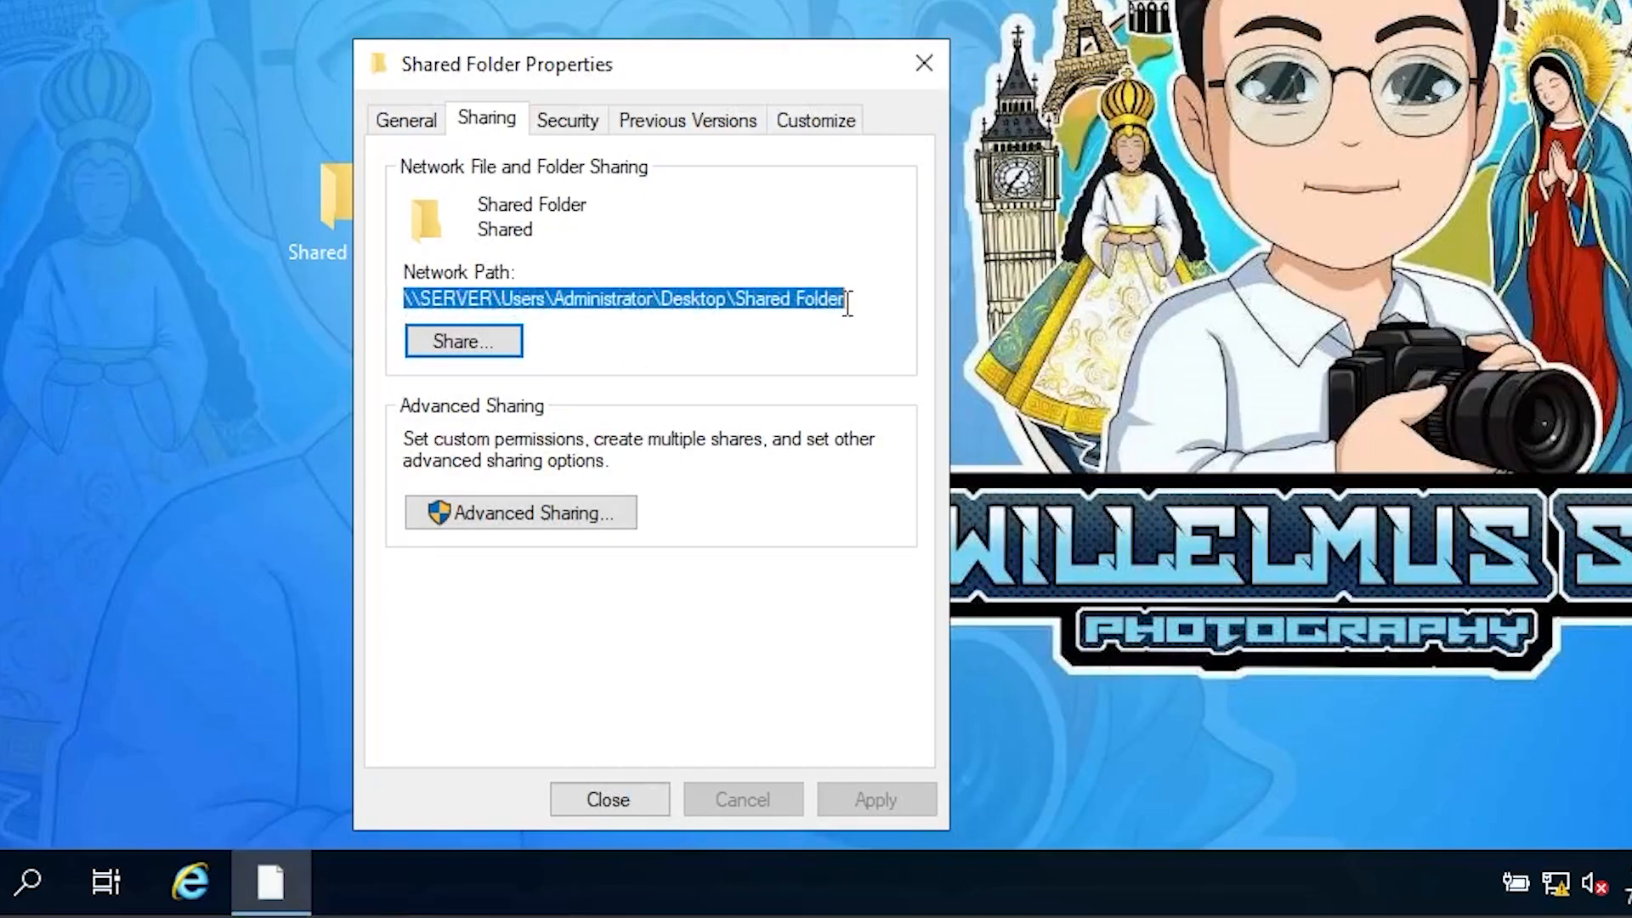
right_click(723, 293)
click(792, 394)
click(619, 805)
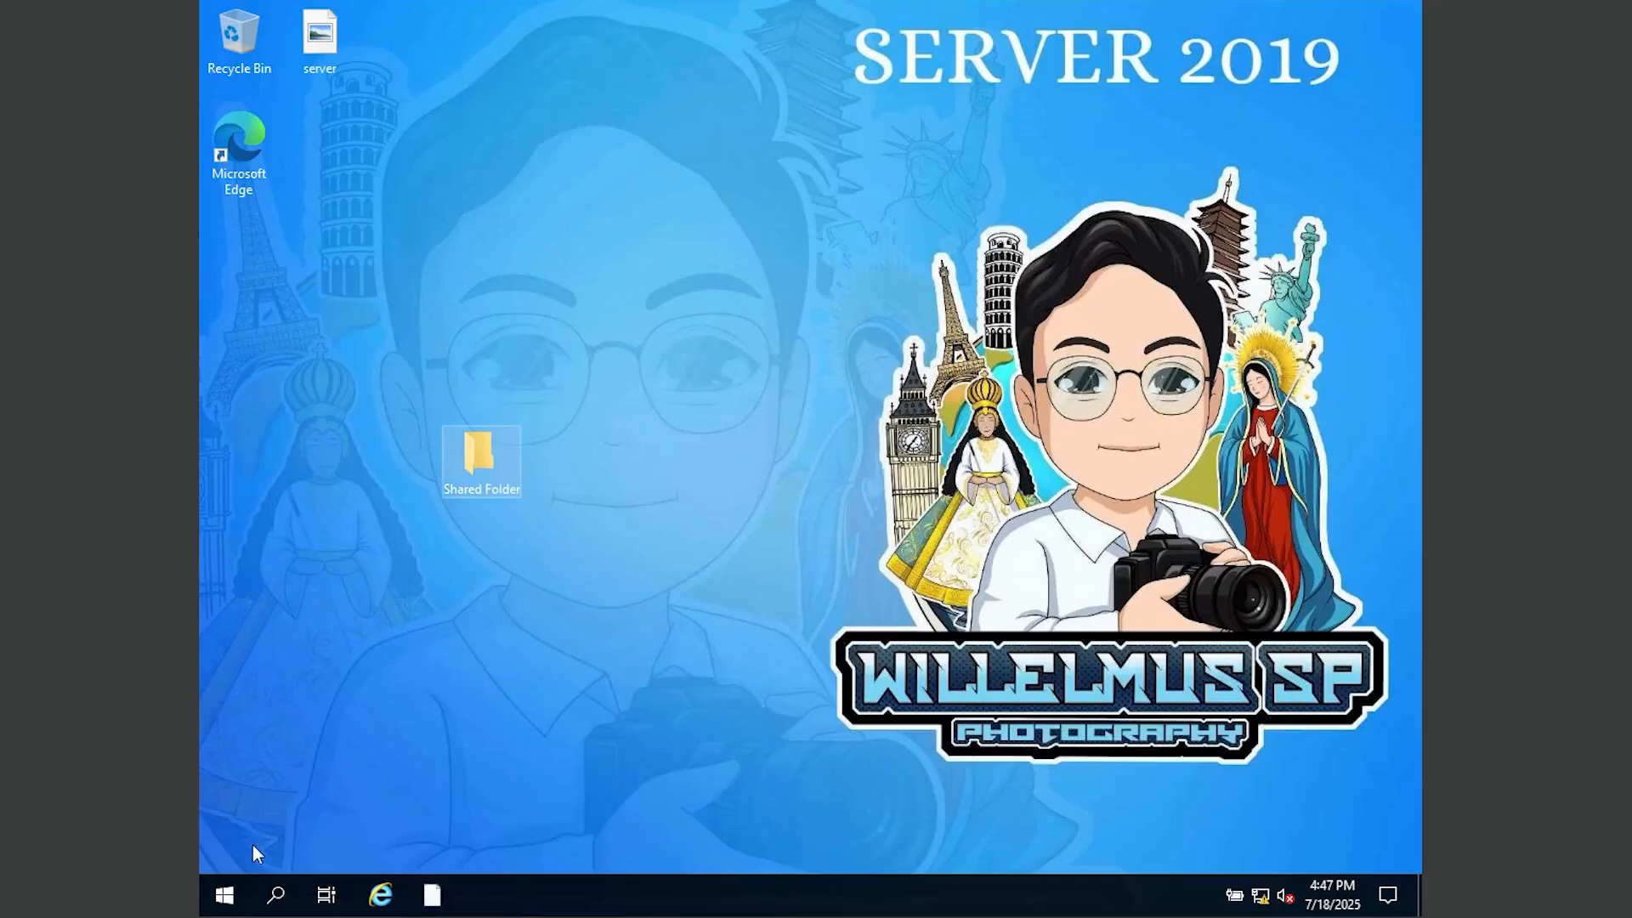
click(224, 894)
Step: Launch Group Policy Management from Server Manager's Tools menu
click(596, 299)
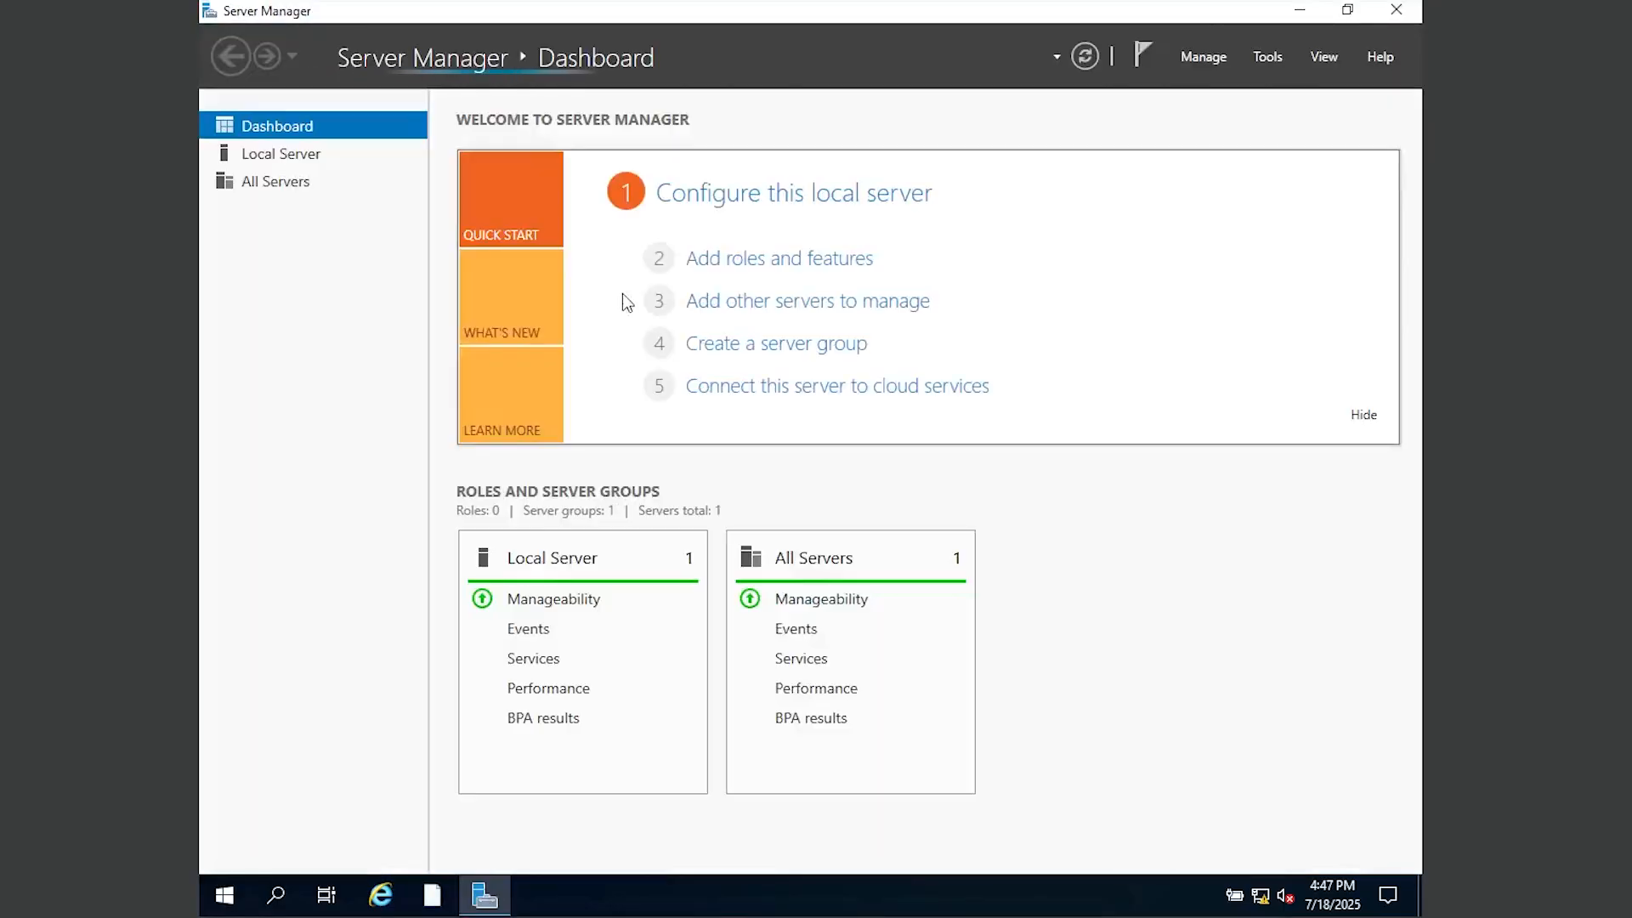
click(1265, 55)
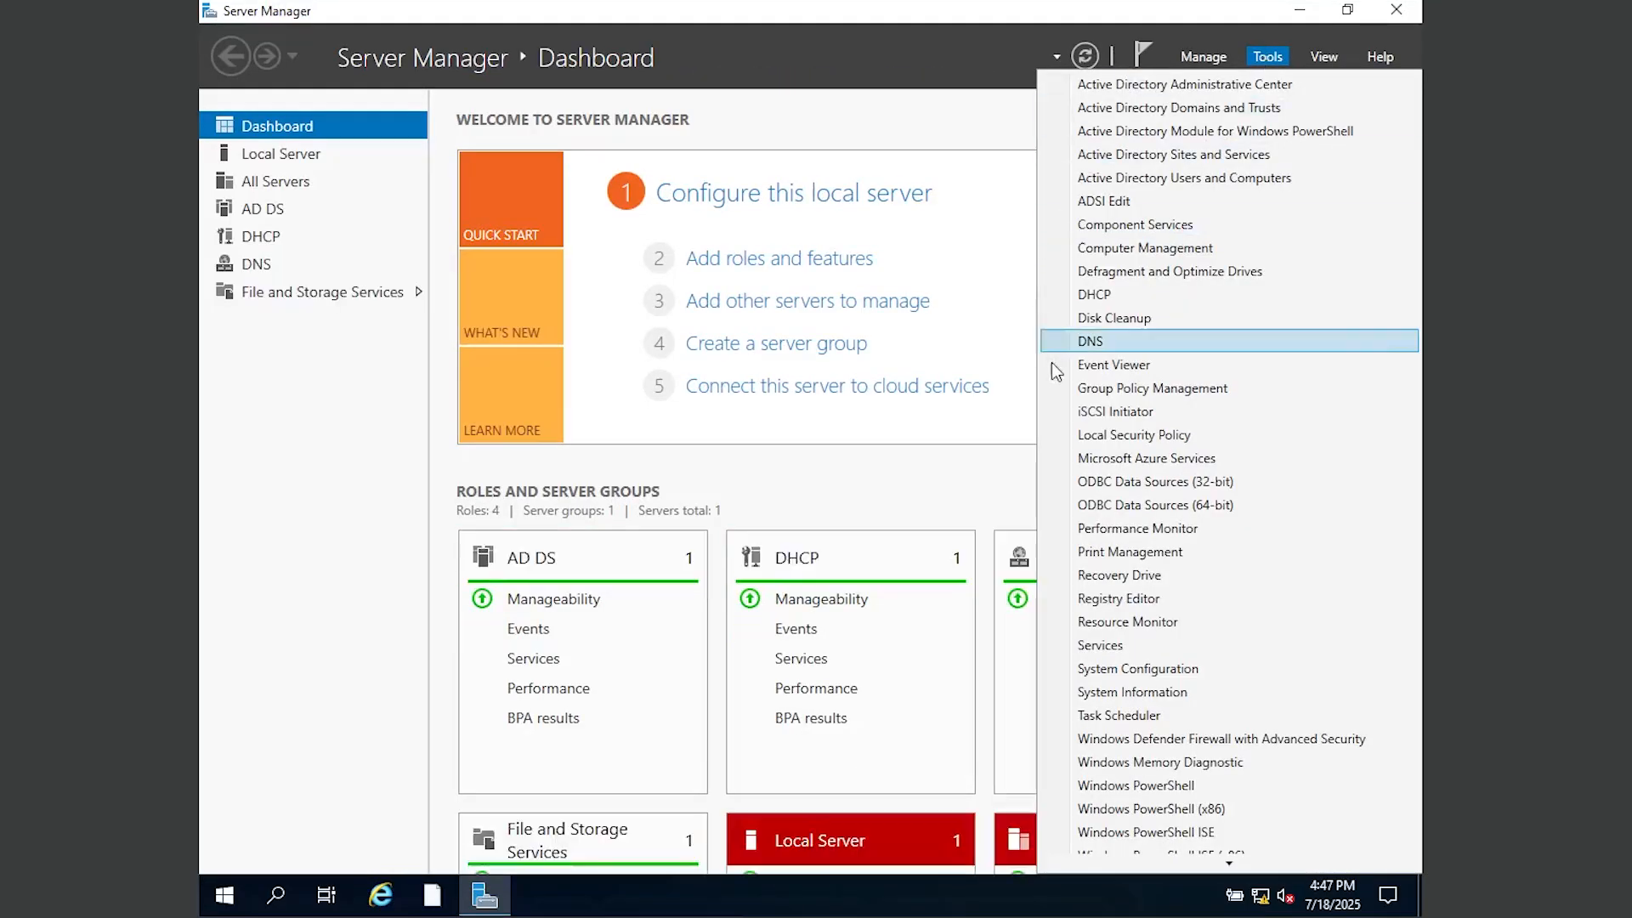
click(1131, 390)
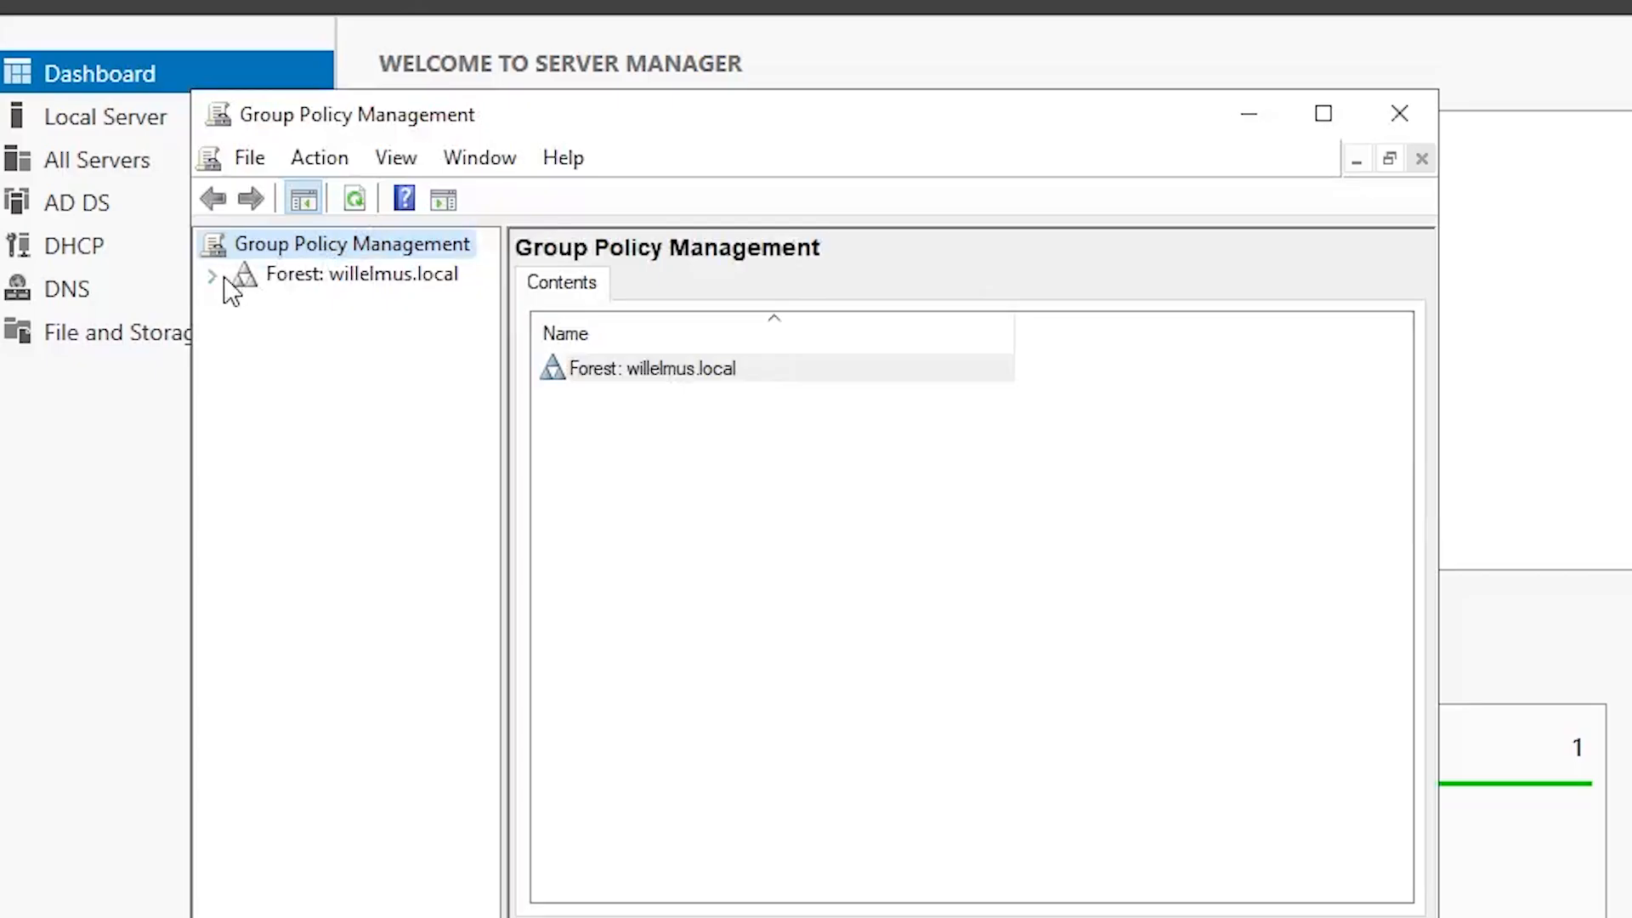
Step: Expand the forest, Domains and willelmus.local, then select the Aranea Department OU
click(213, 277)
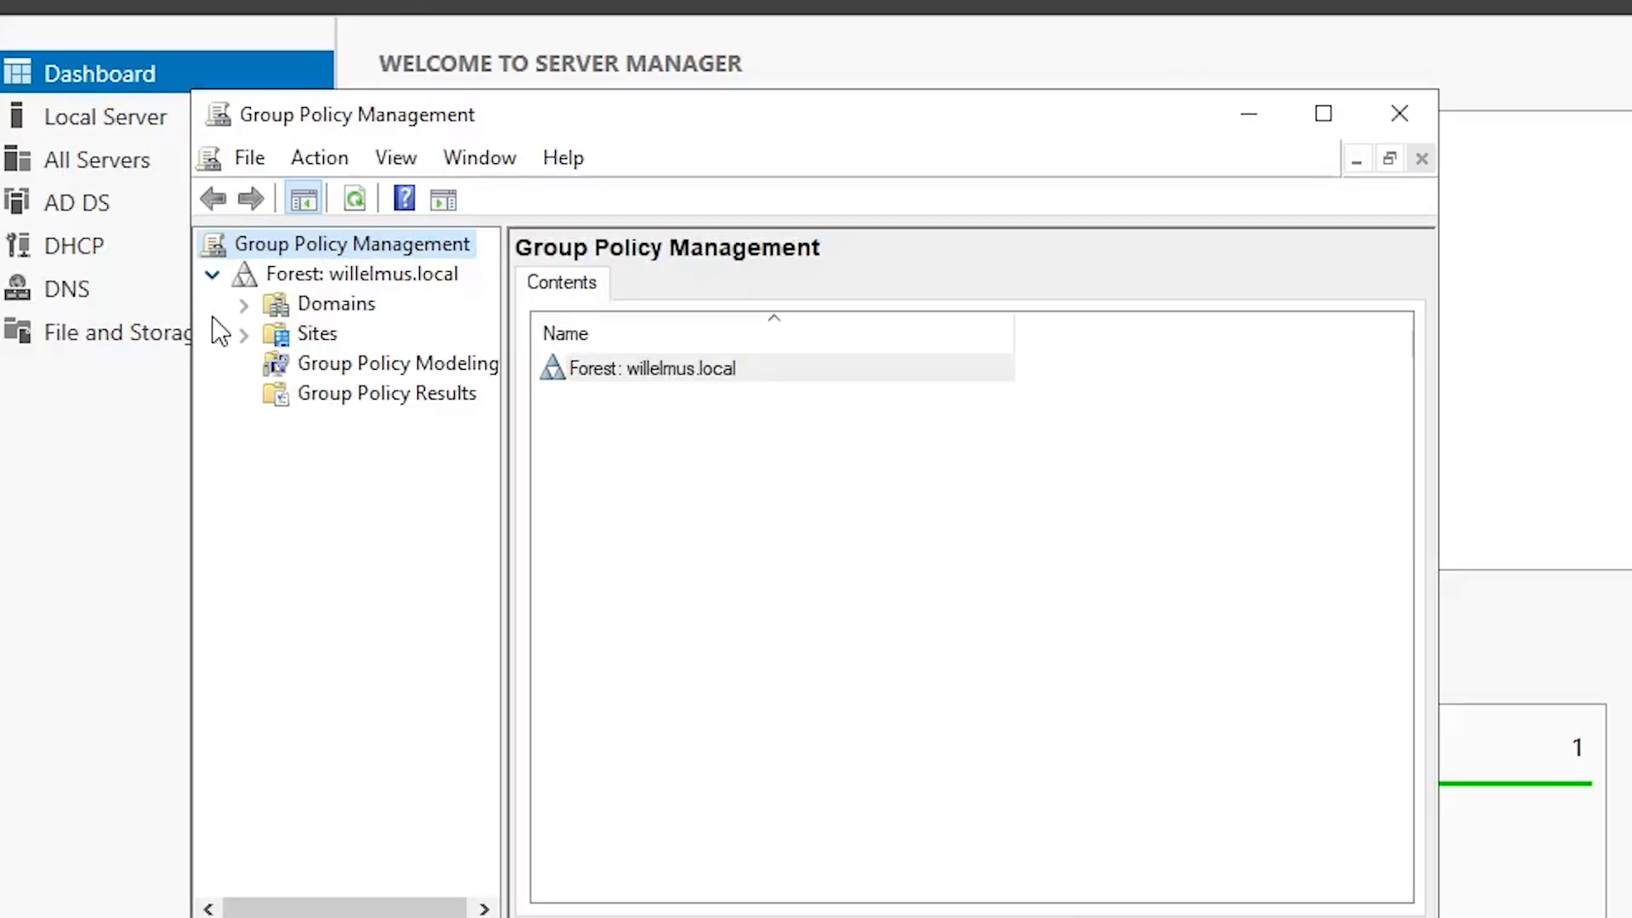
click(241, 304)
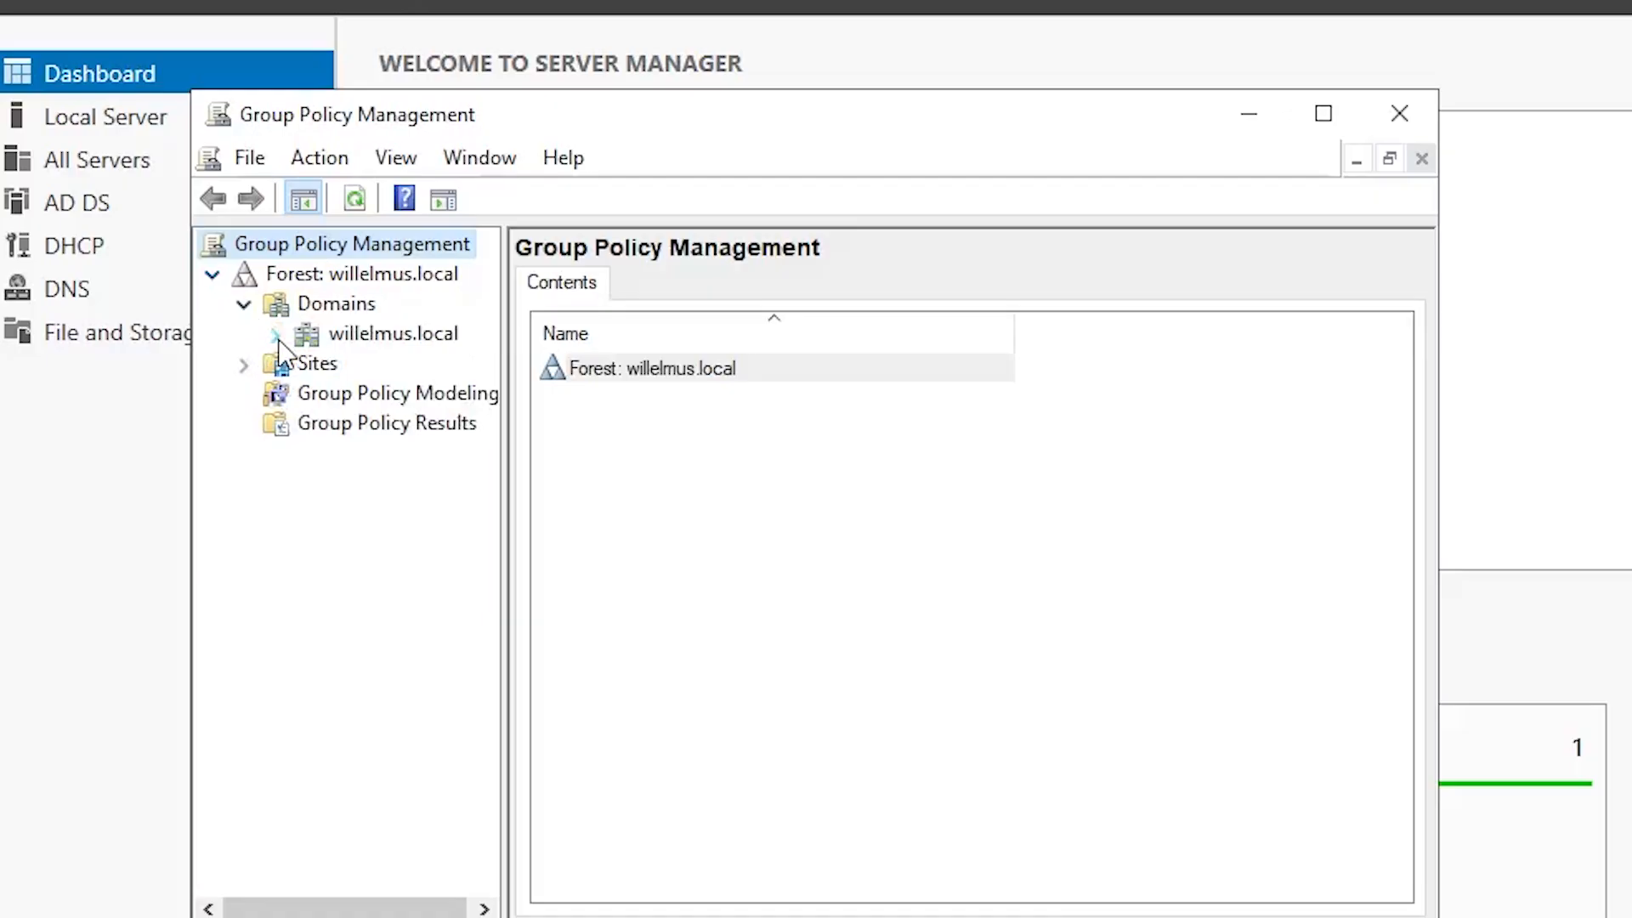
click(274, 334)
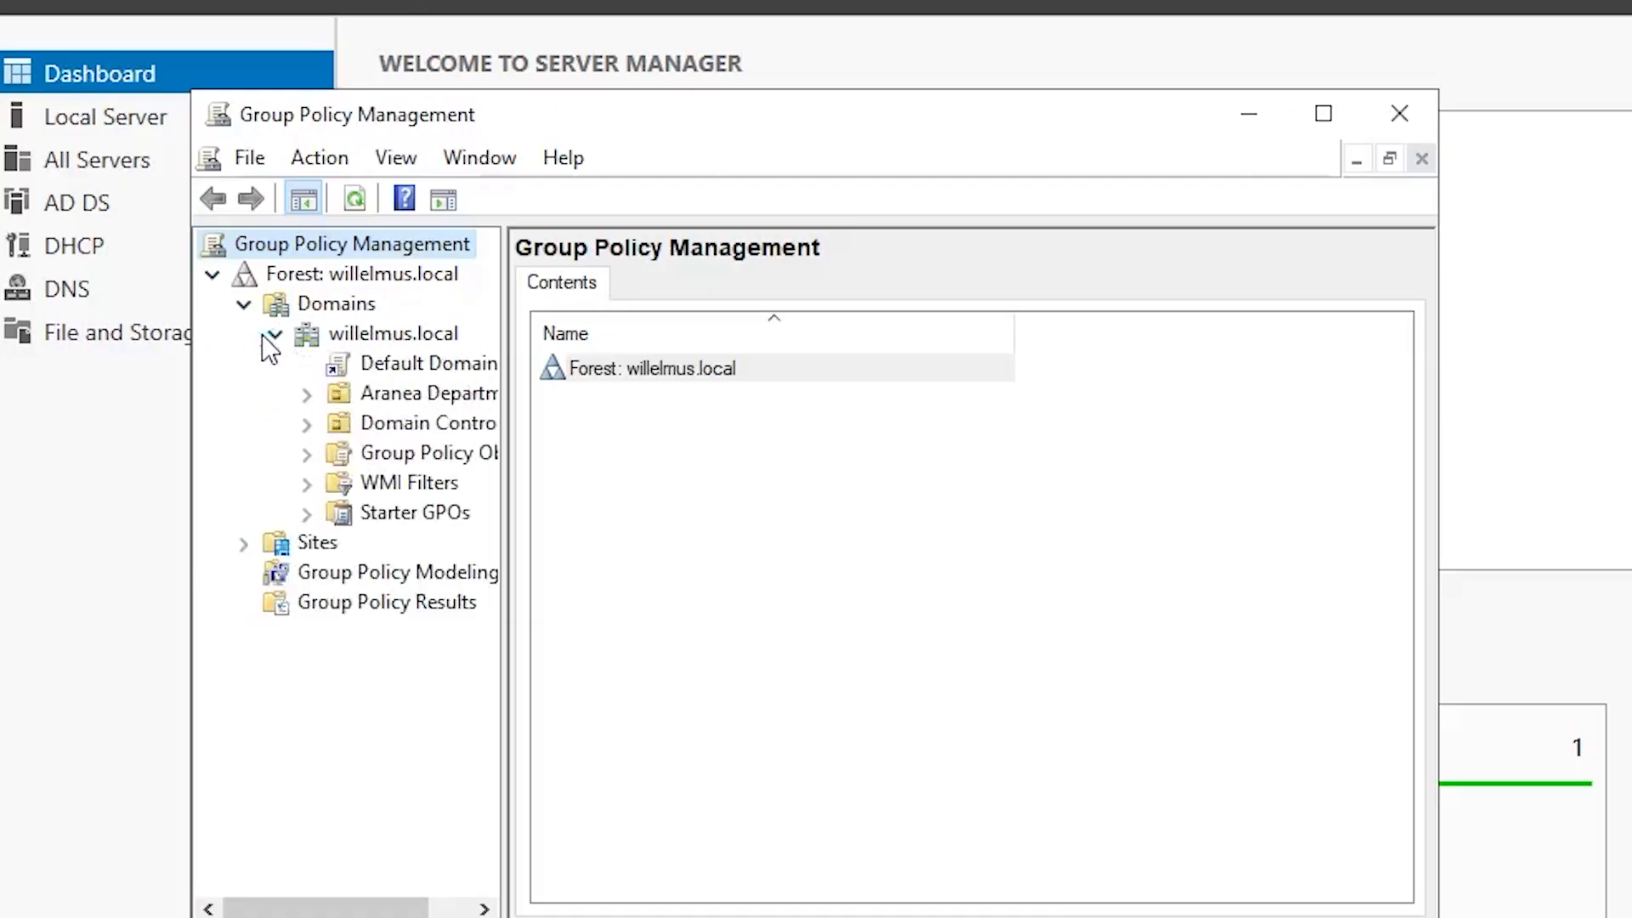
click(385, 399)
Step: Create a GPO named 'Redirection' linked to the Aranea Department OU and select it
right_click(380, 396)
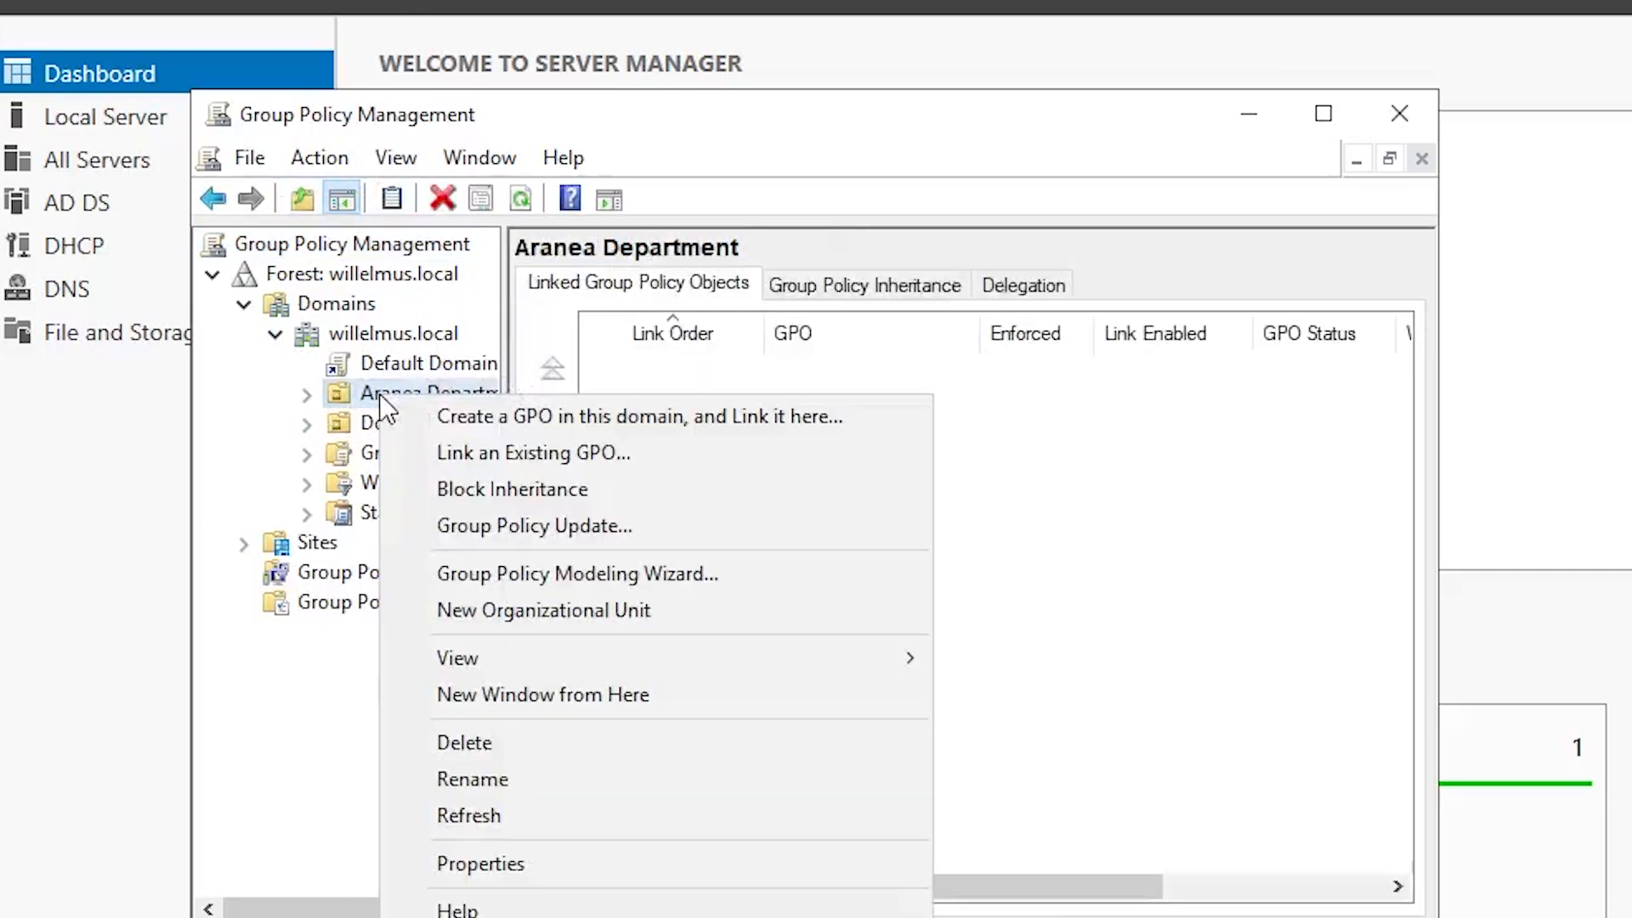
click(453, 415)
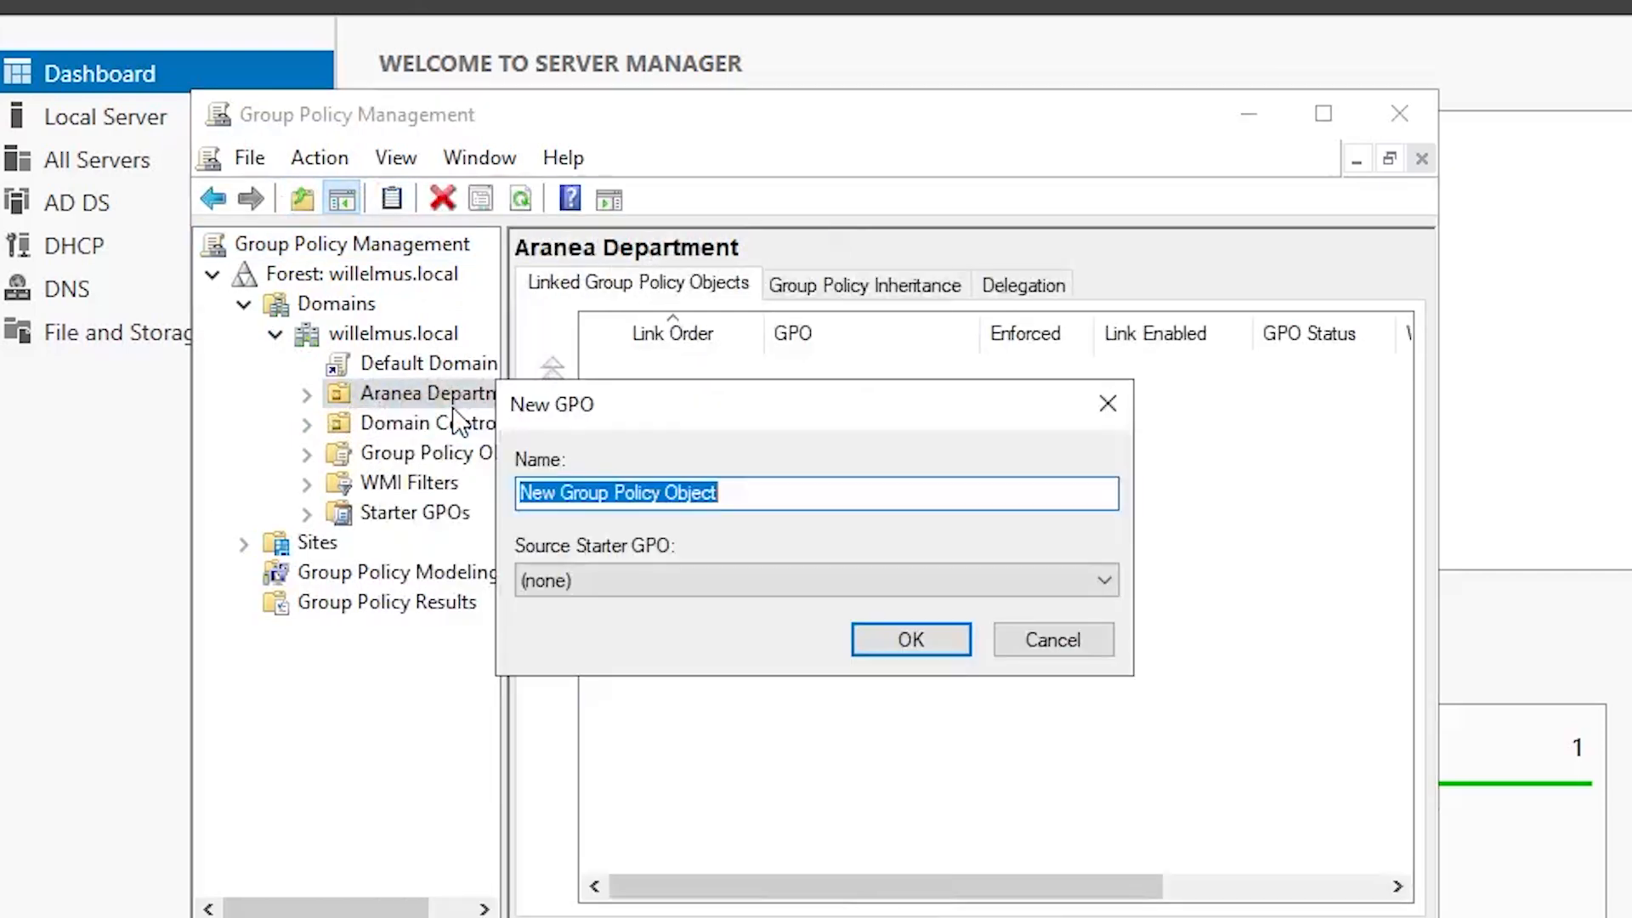
text(R)
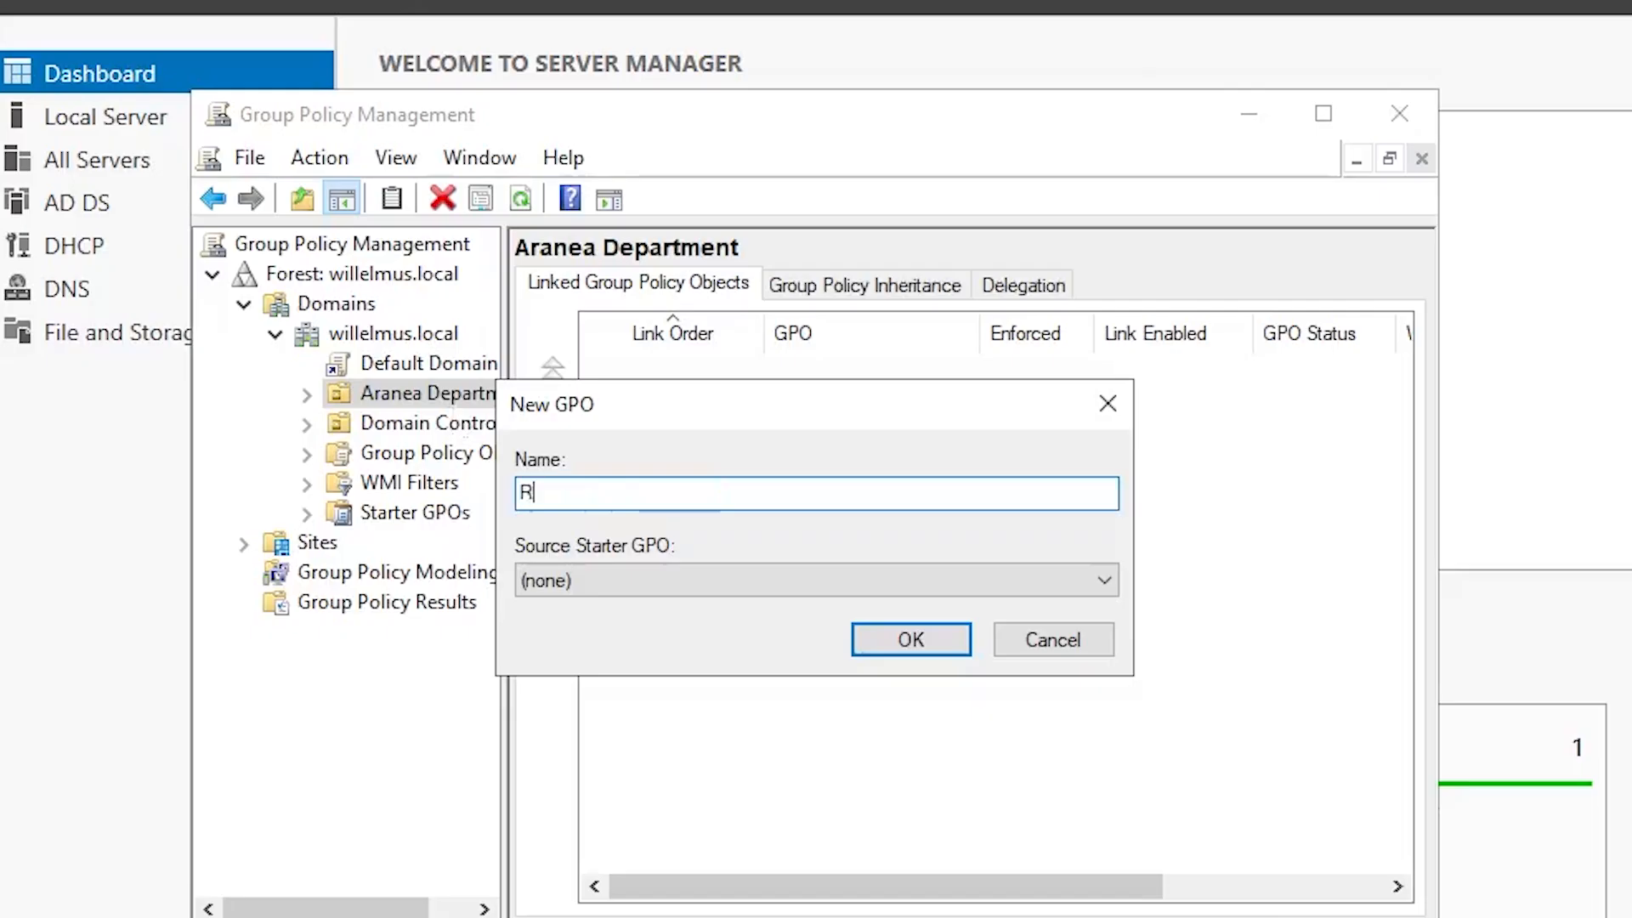
text(edirection)
click(908, 653)
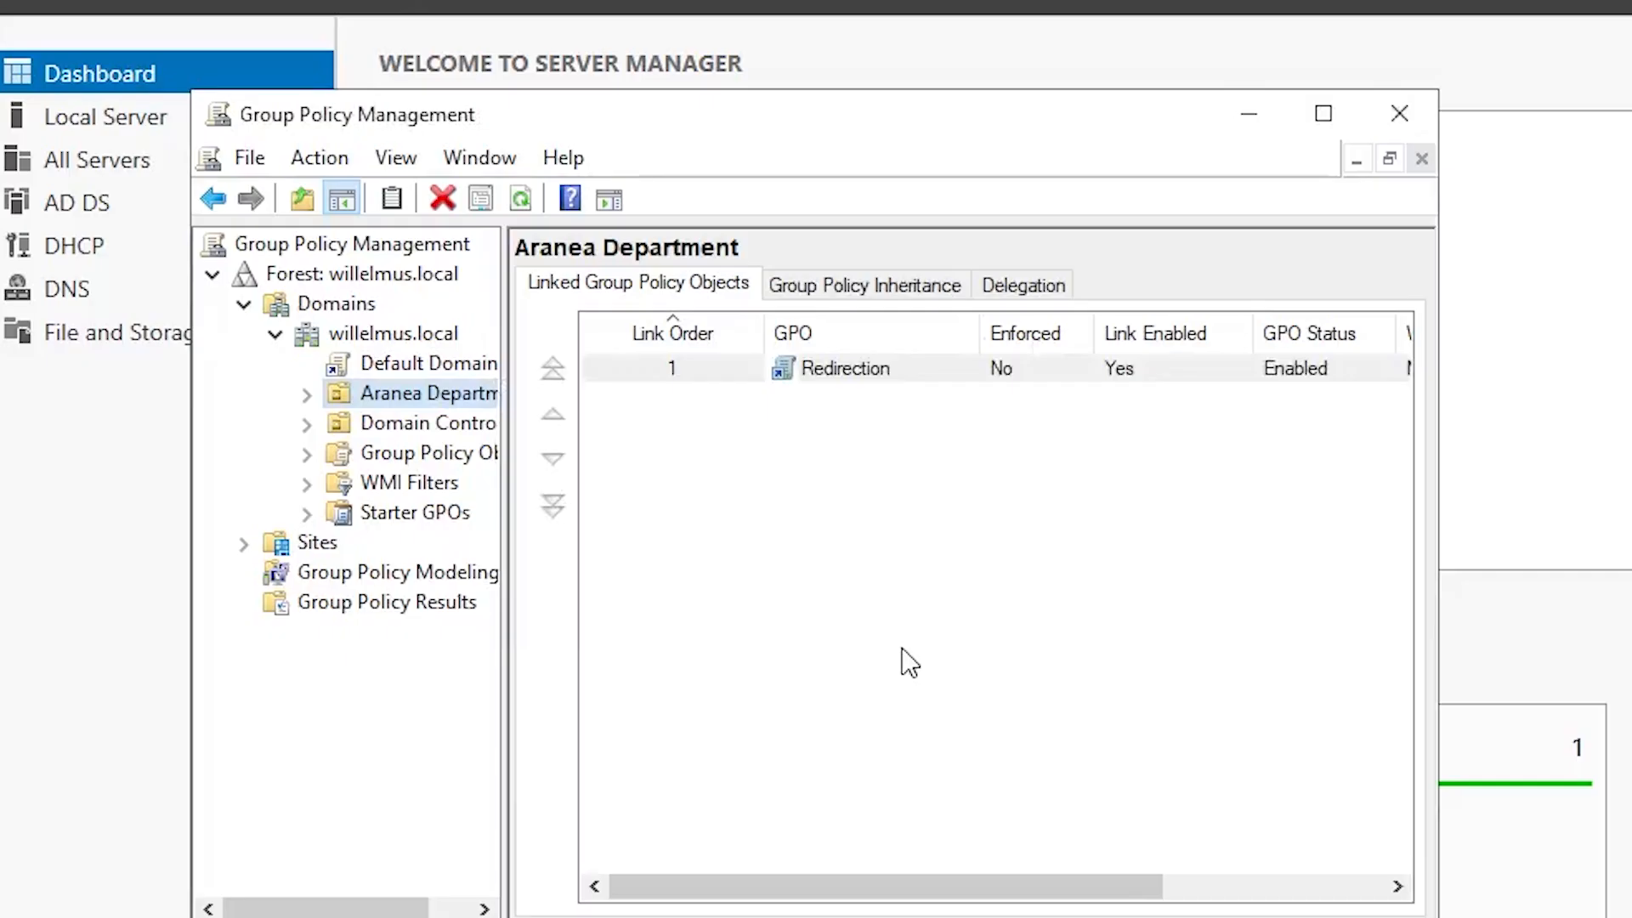
click(838, 527)
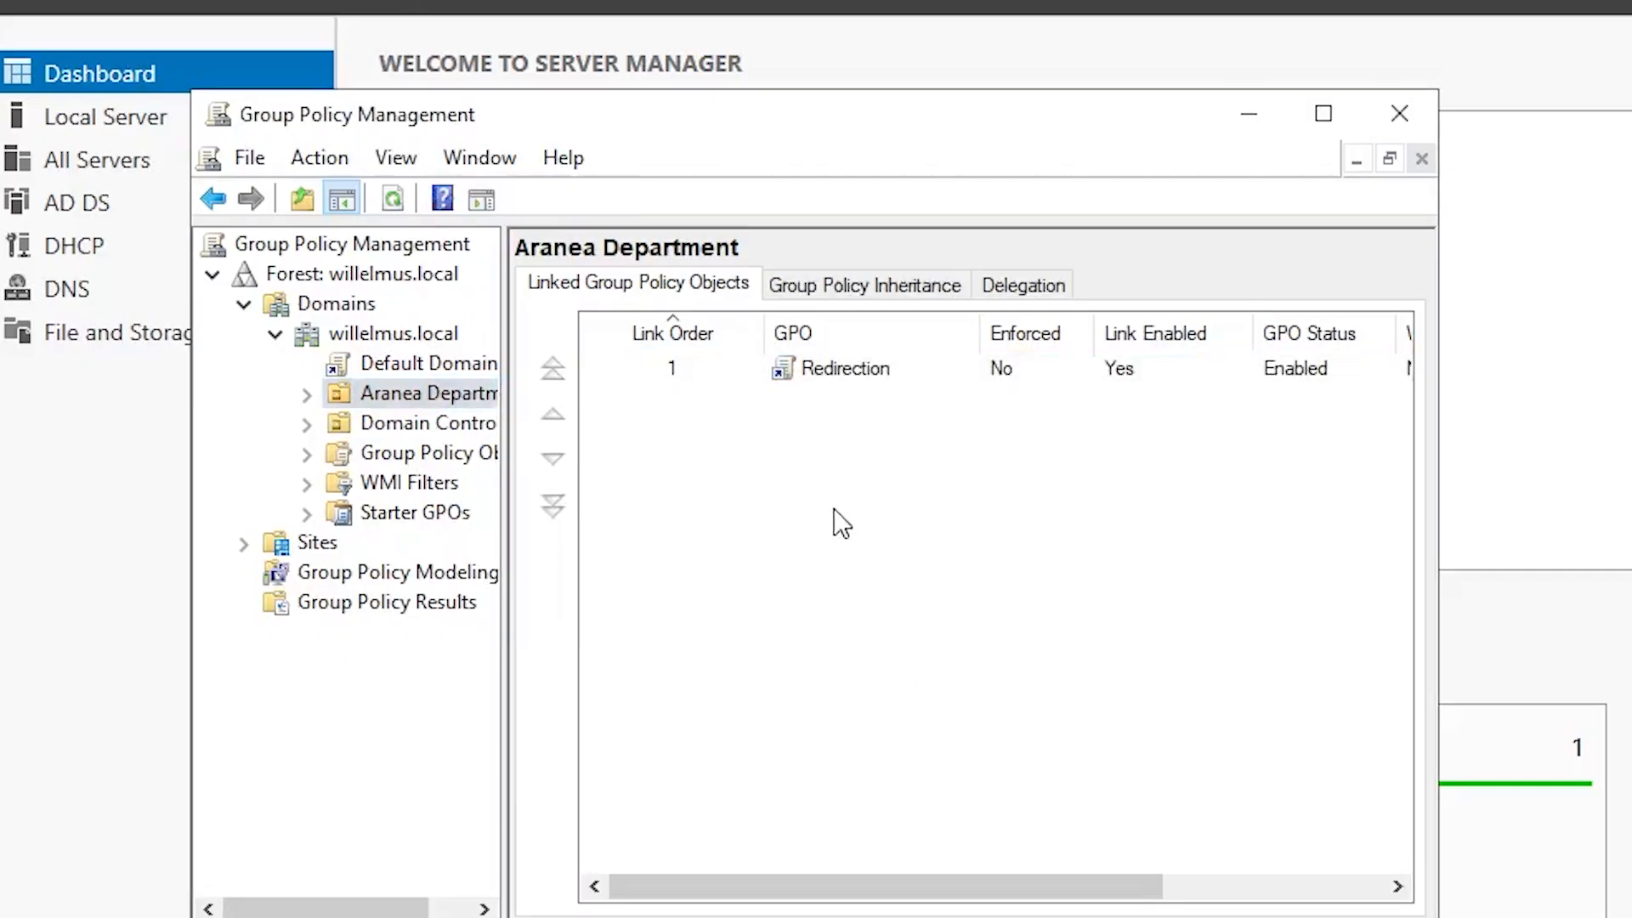
click(831, 374)
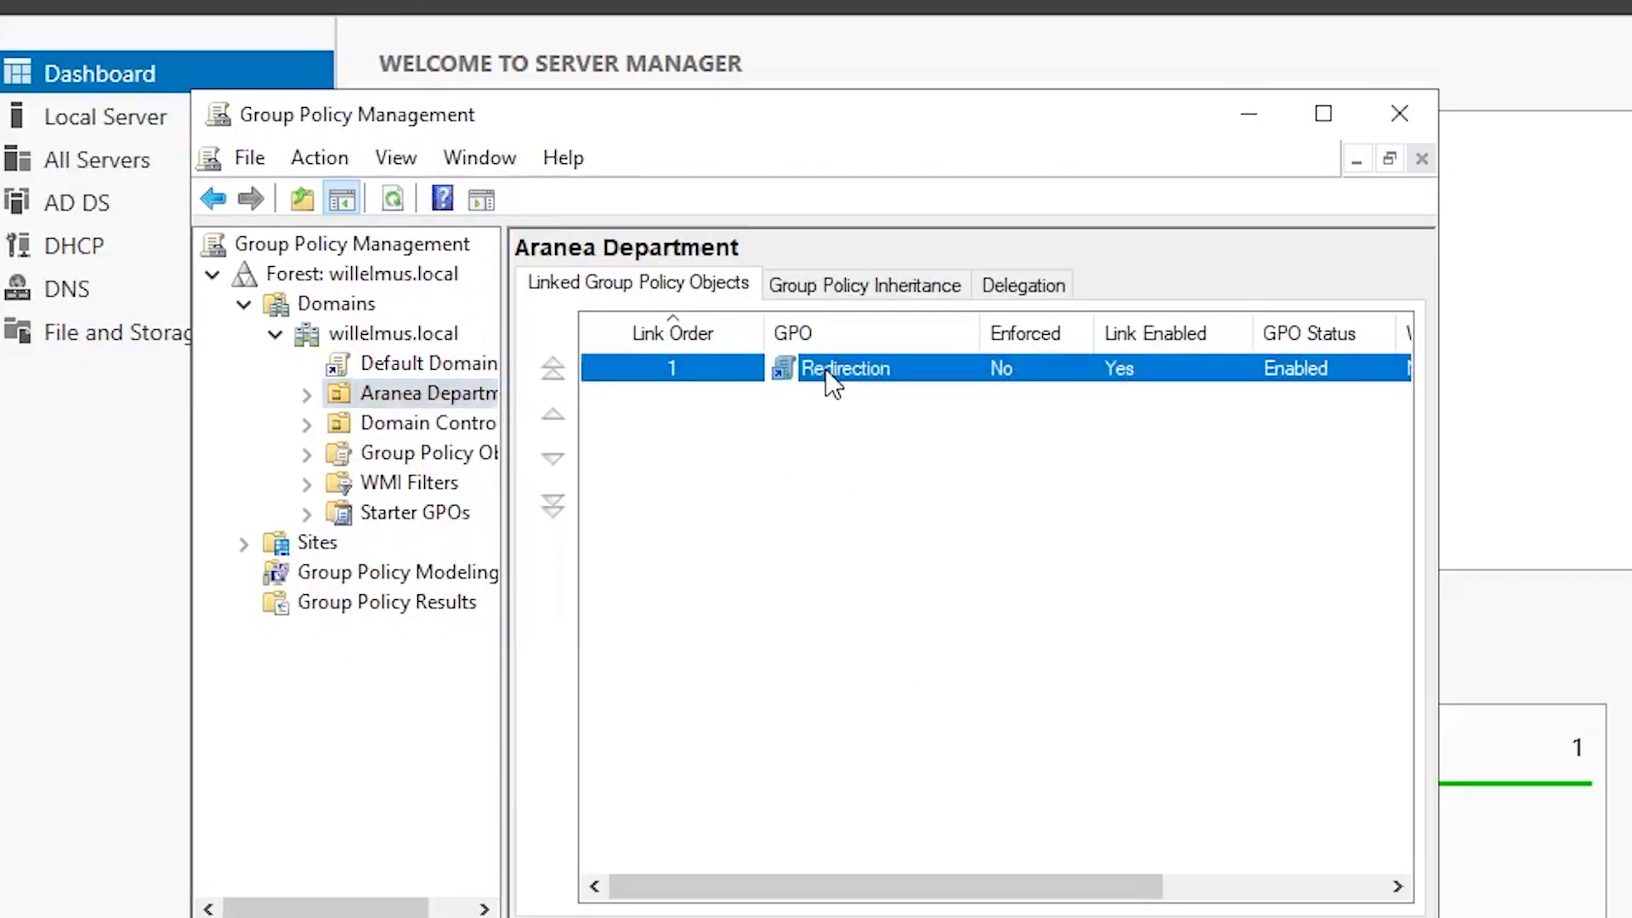
right_click(826, 370)
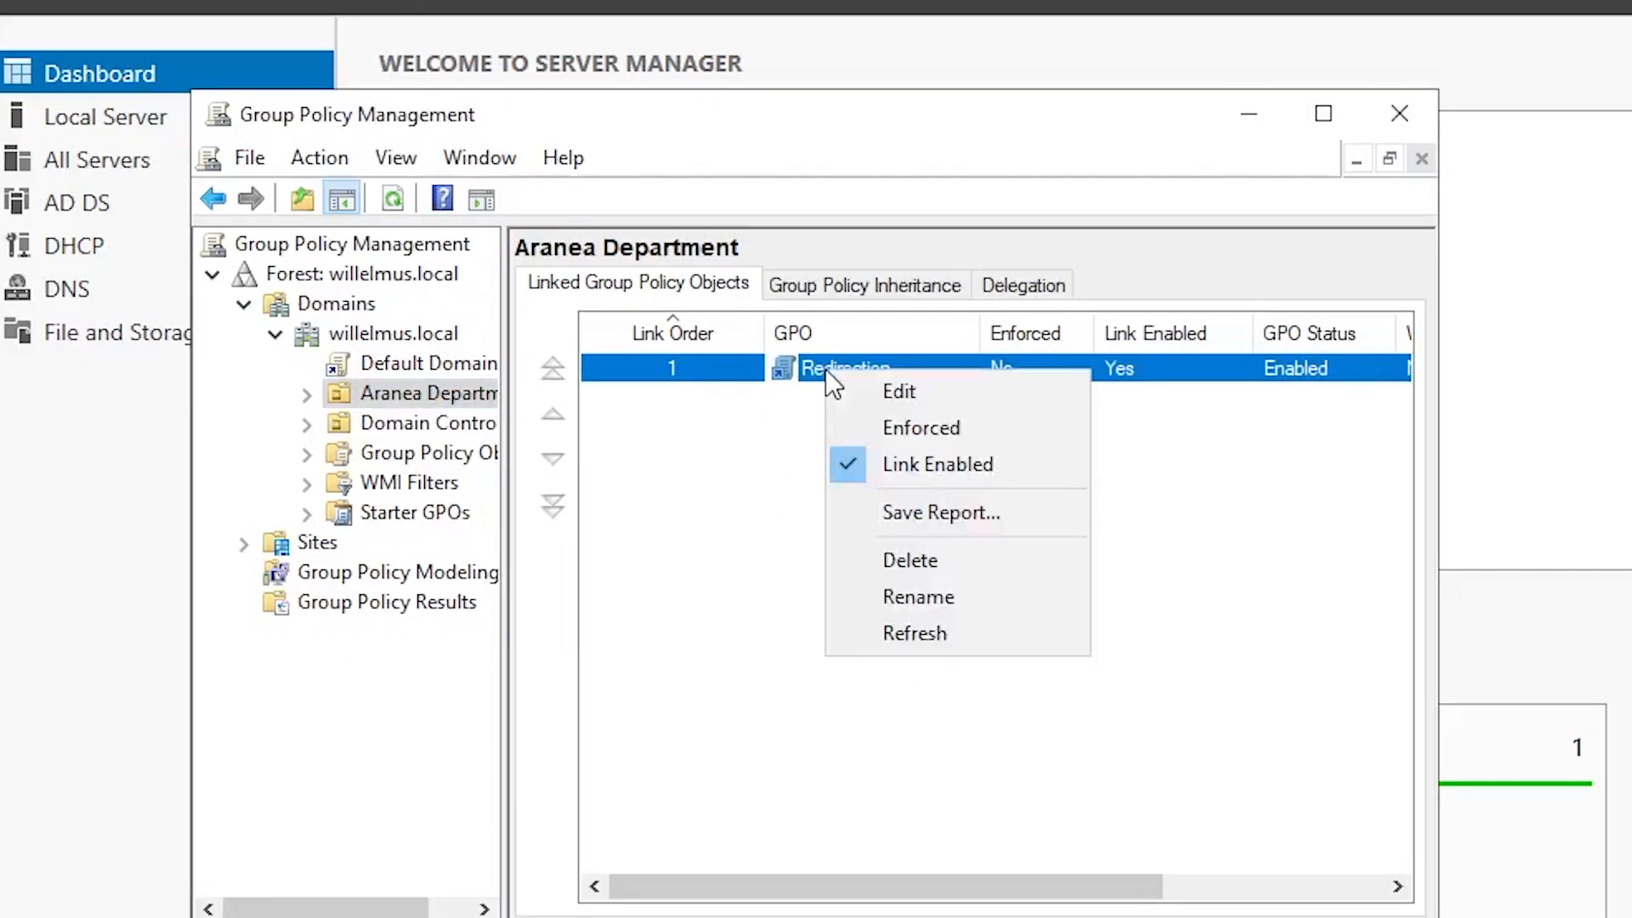
Step: Edit the Redirection GPO and go to User Configuration > Policies > Windows Settings > Folder Redirection
click(910, 391)
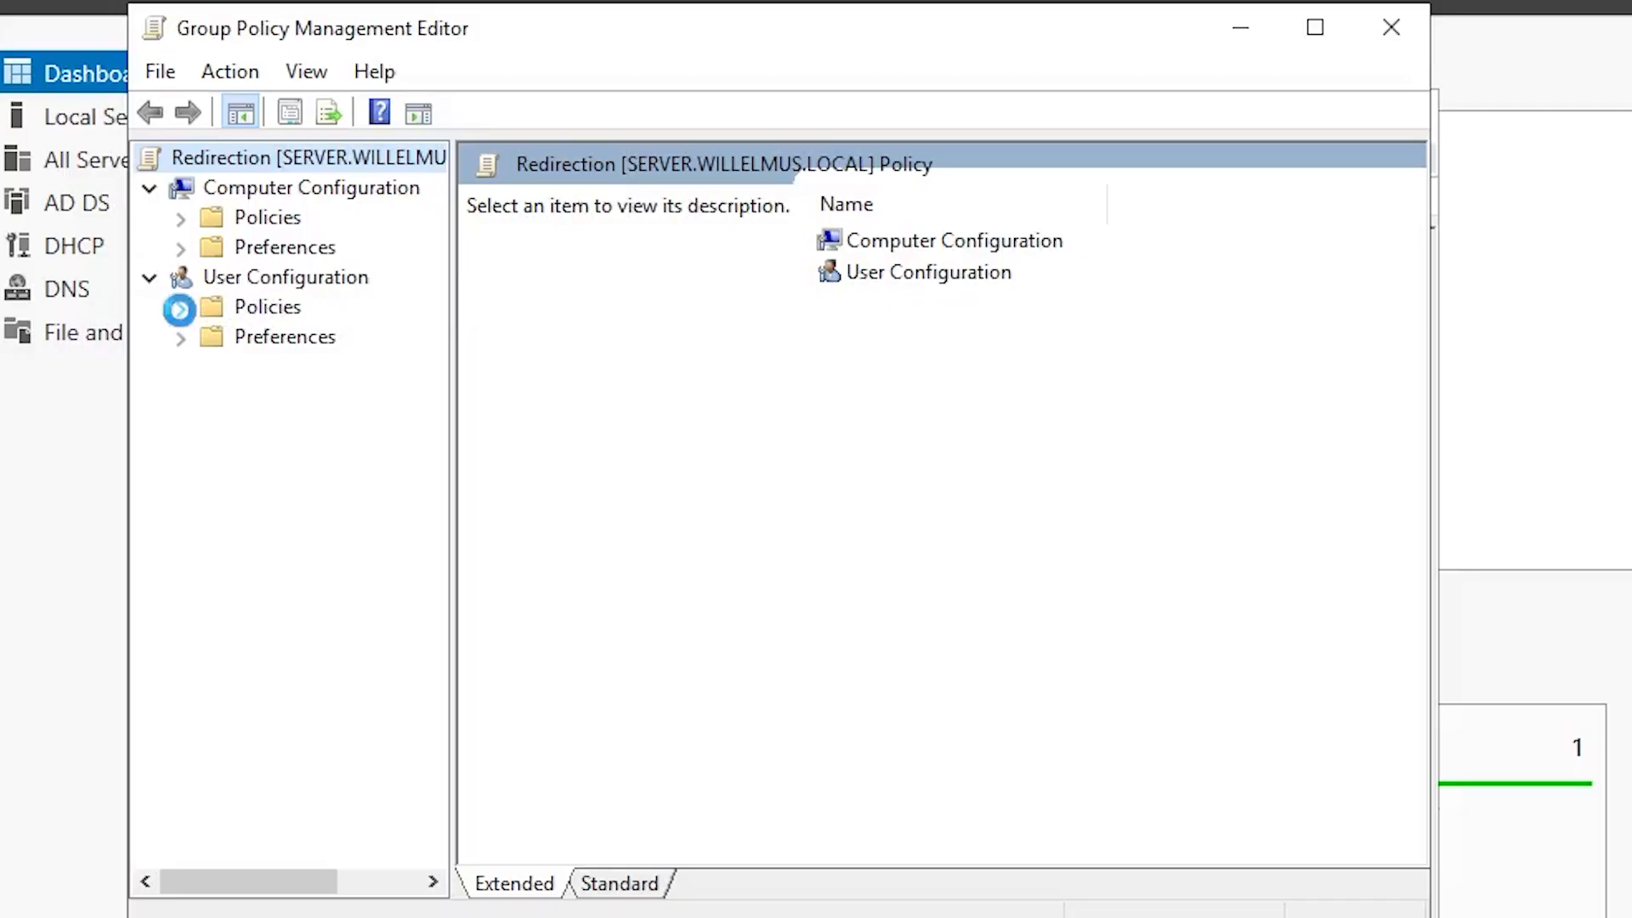
click(180, 307)
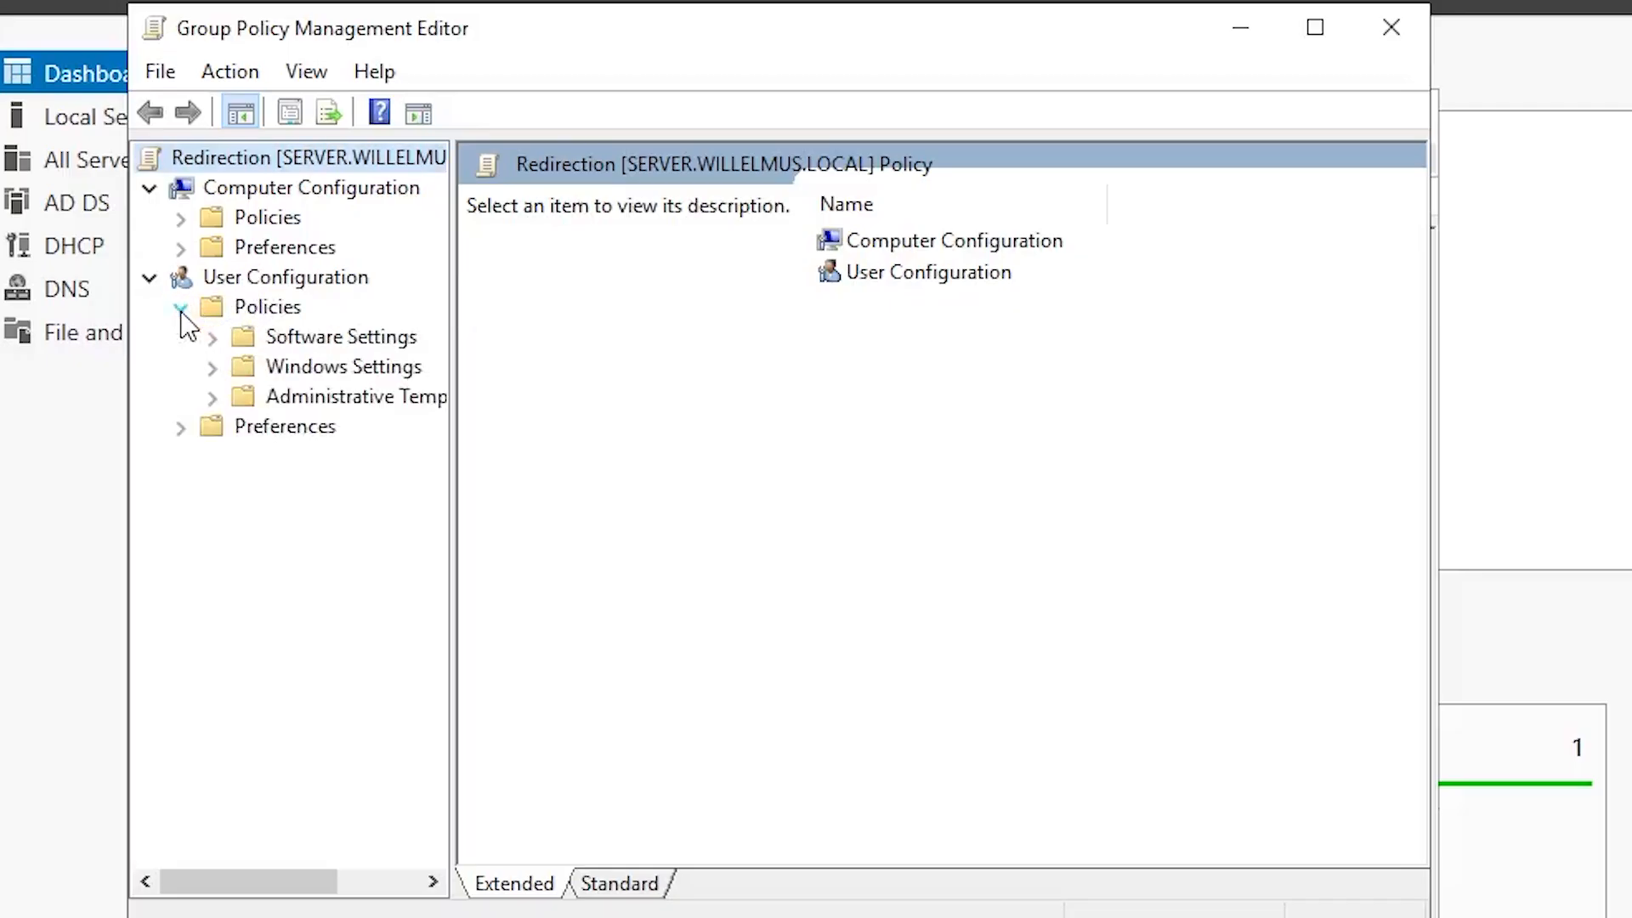
click(213, 370)
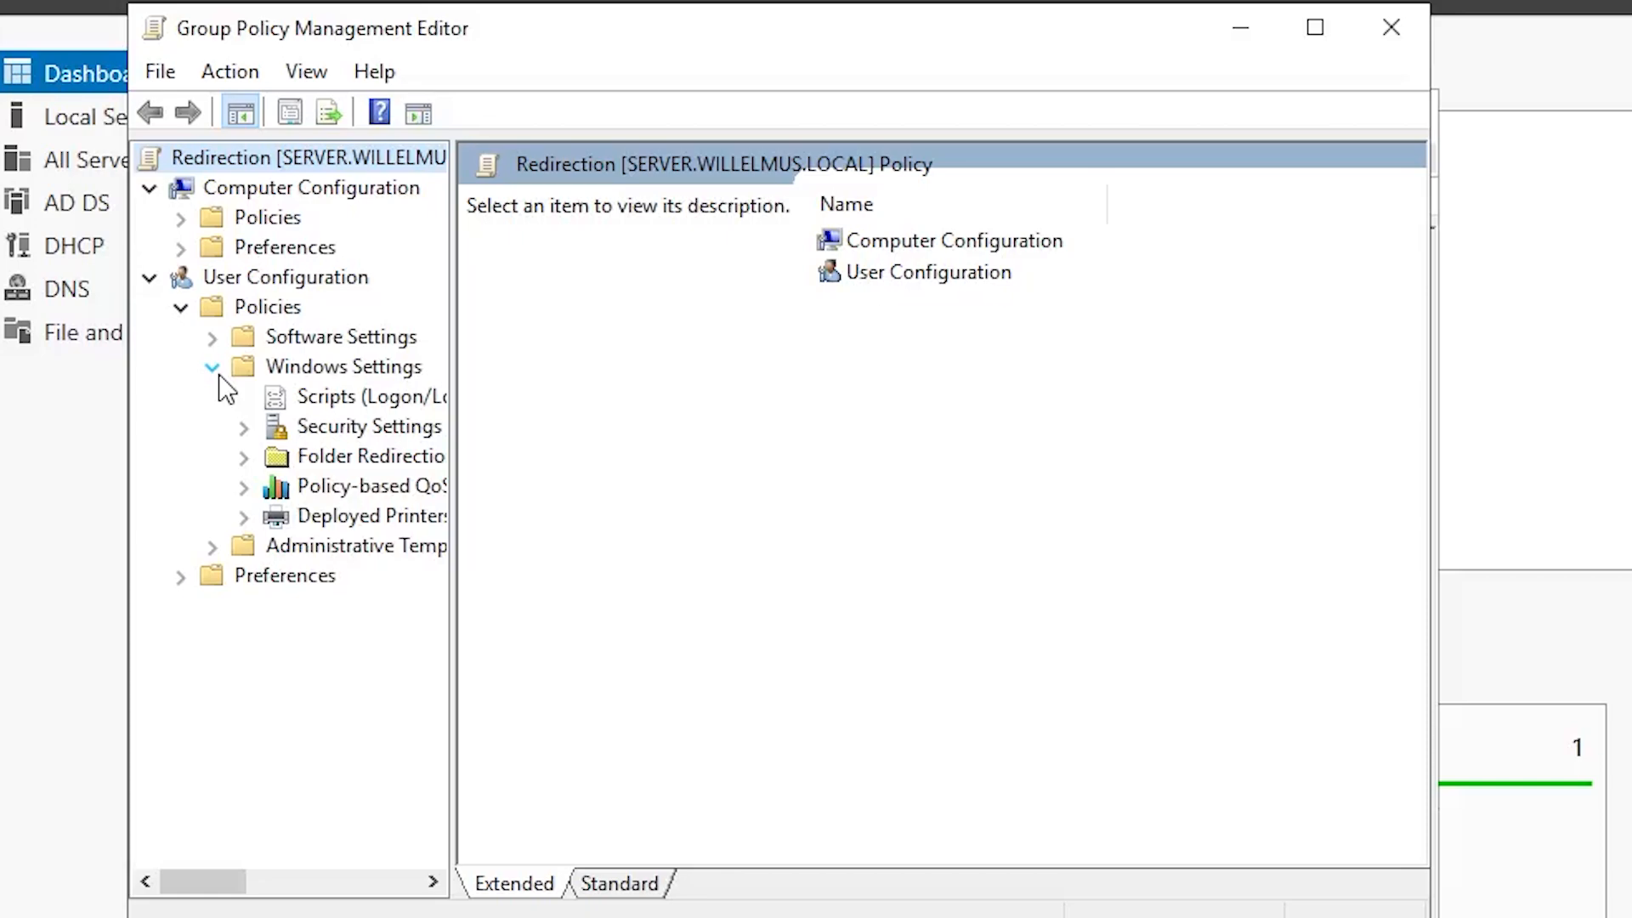
click(324, 459)
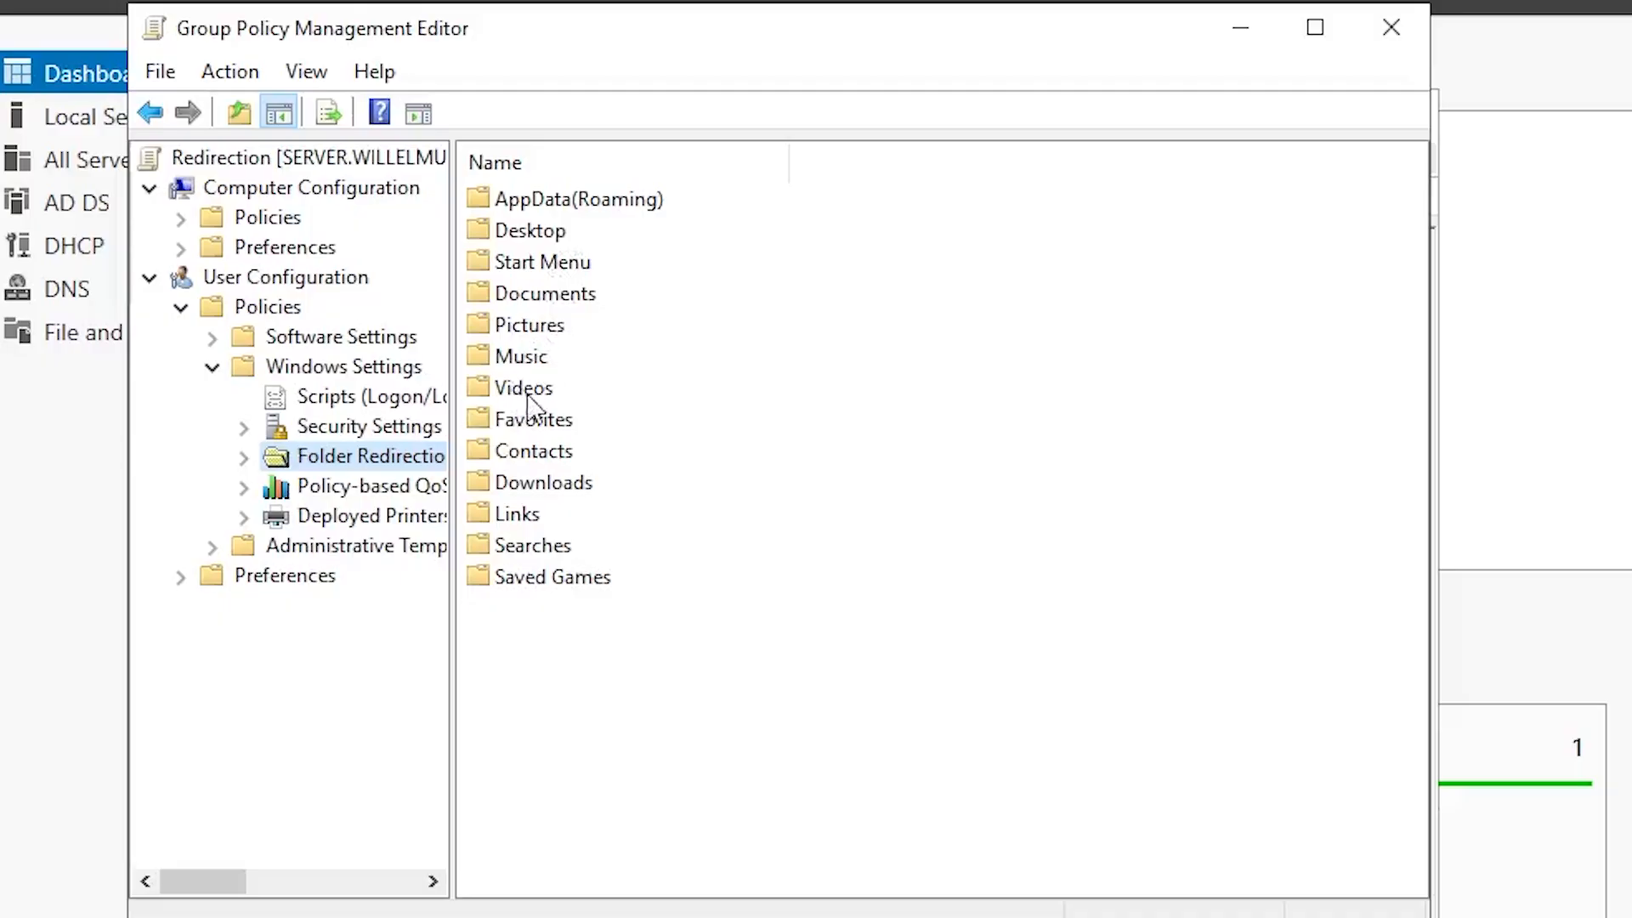
Step: Set Desktop redirection to Basic with the pasted Shared Folder UNC path as root
click(528, 235)
right_click(528, 243)
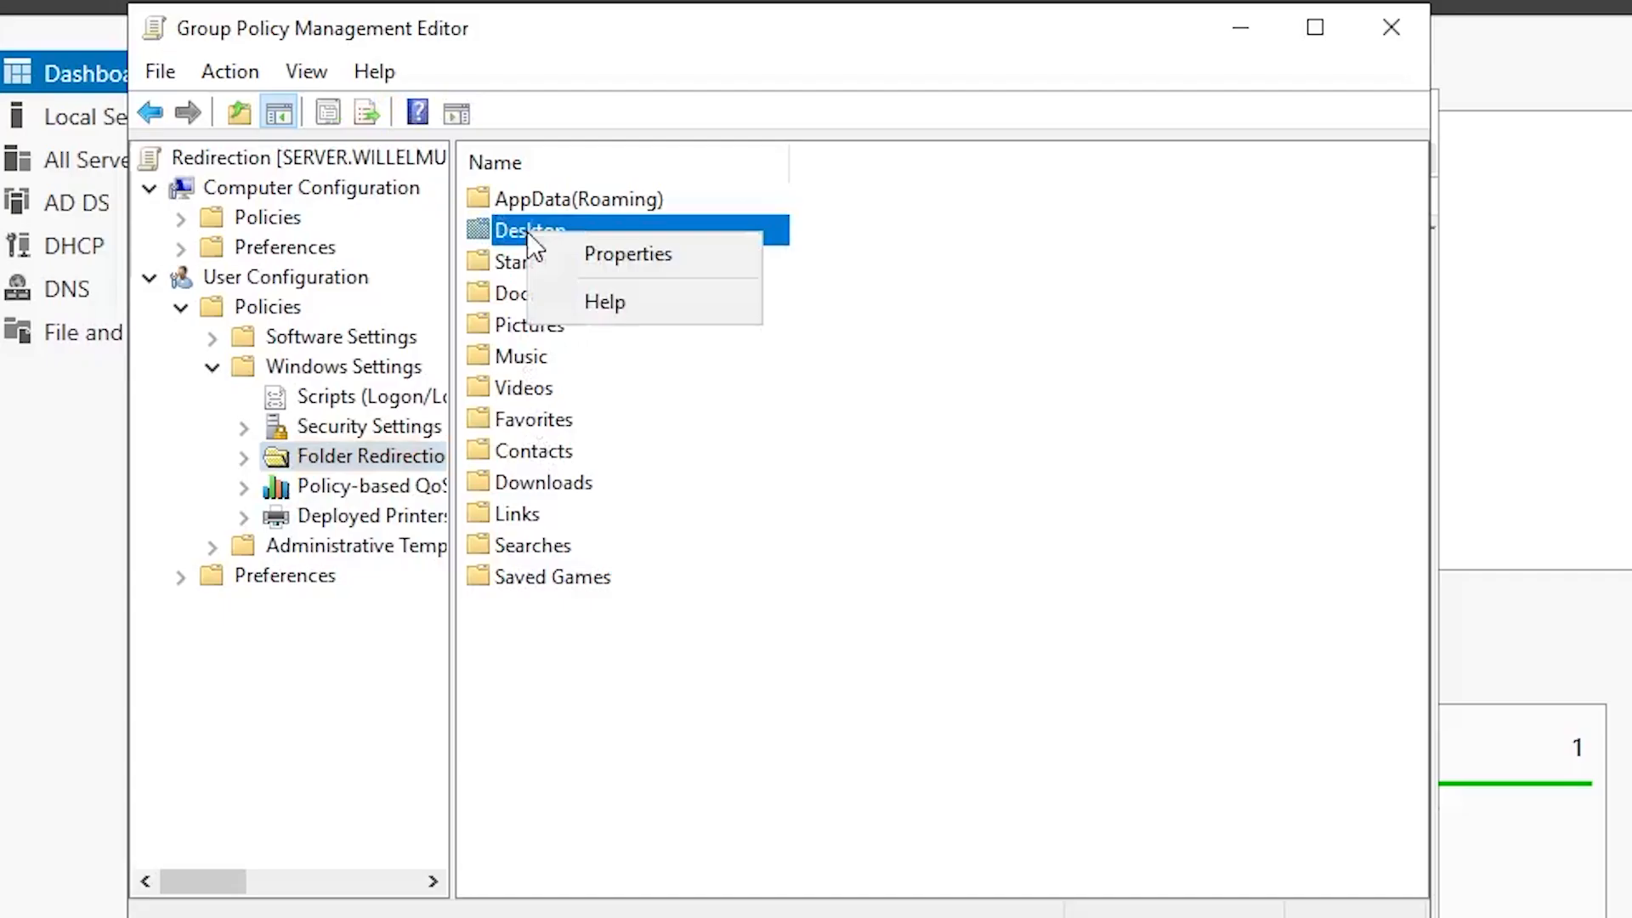
click(614, 252)
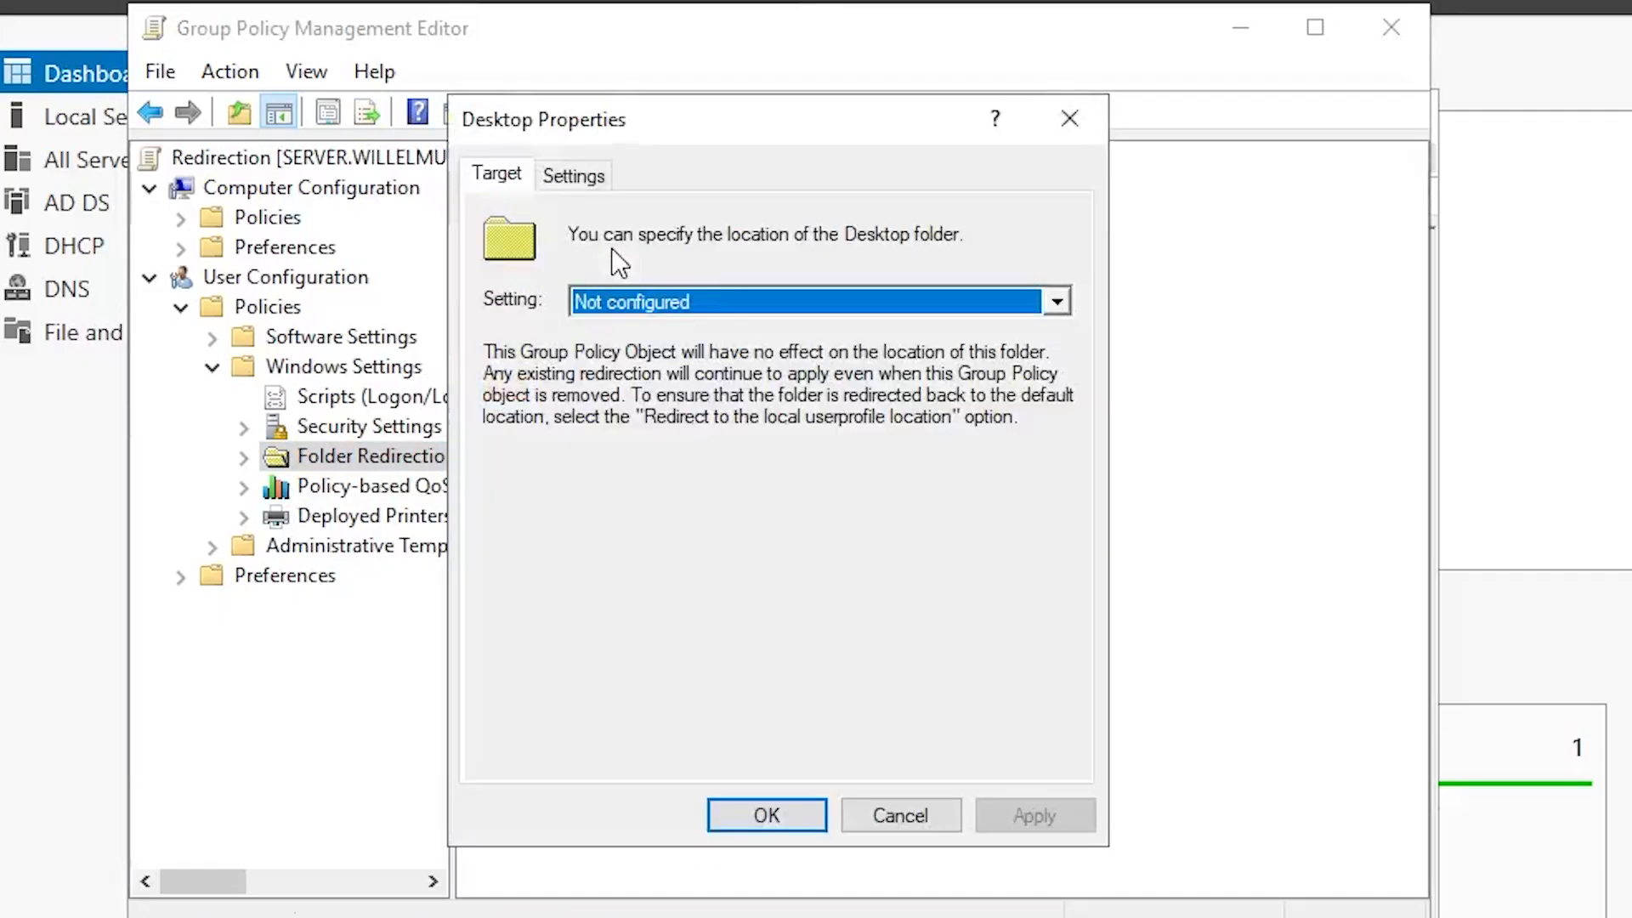
click(651, 300)
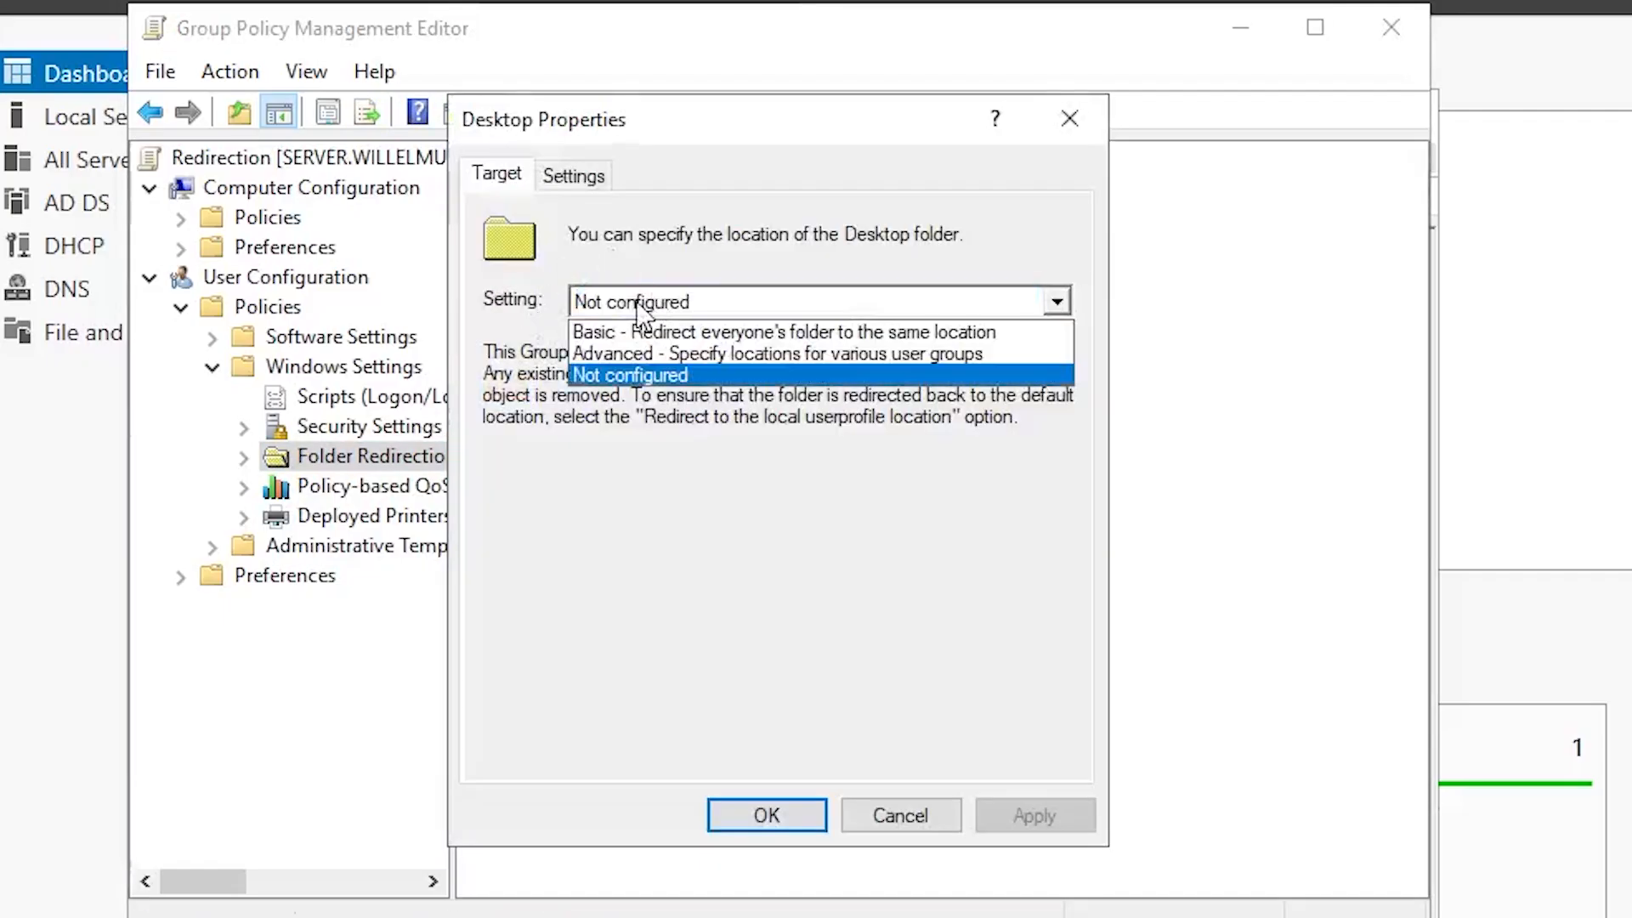
click(610, 333)
key(Escape)
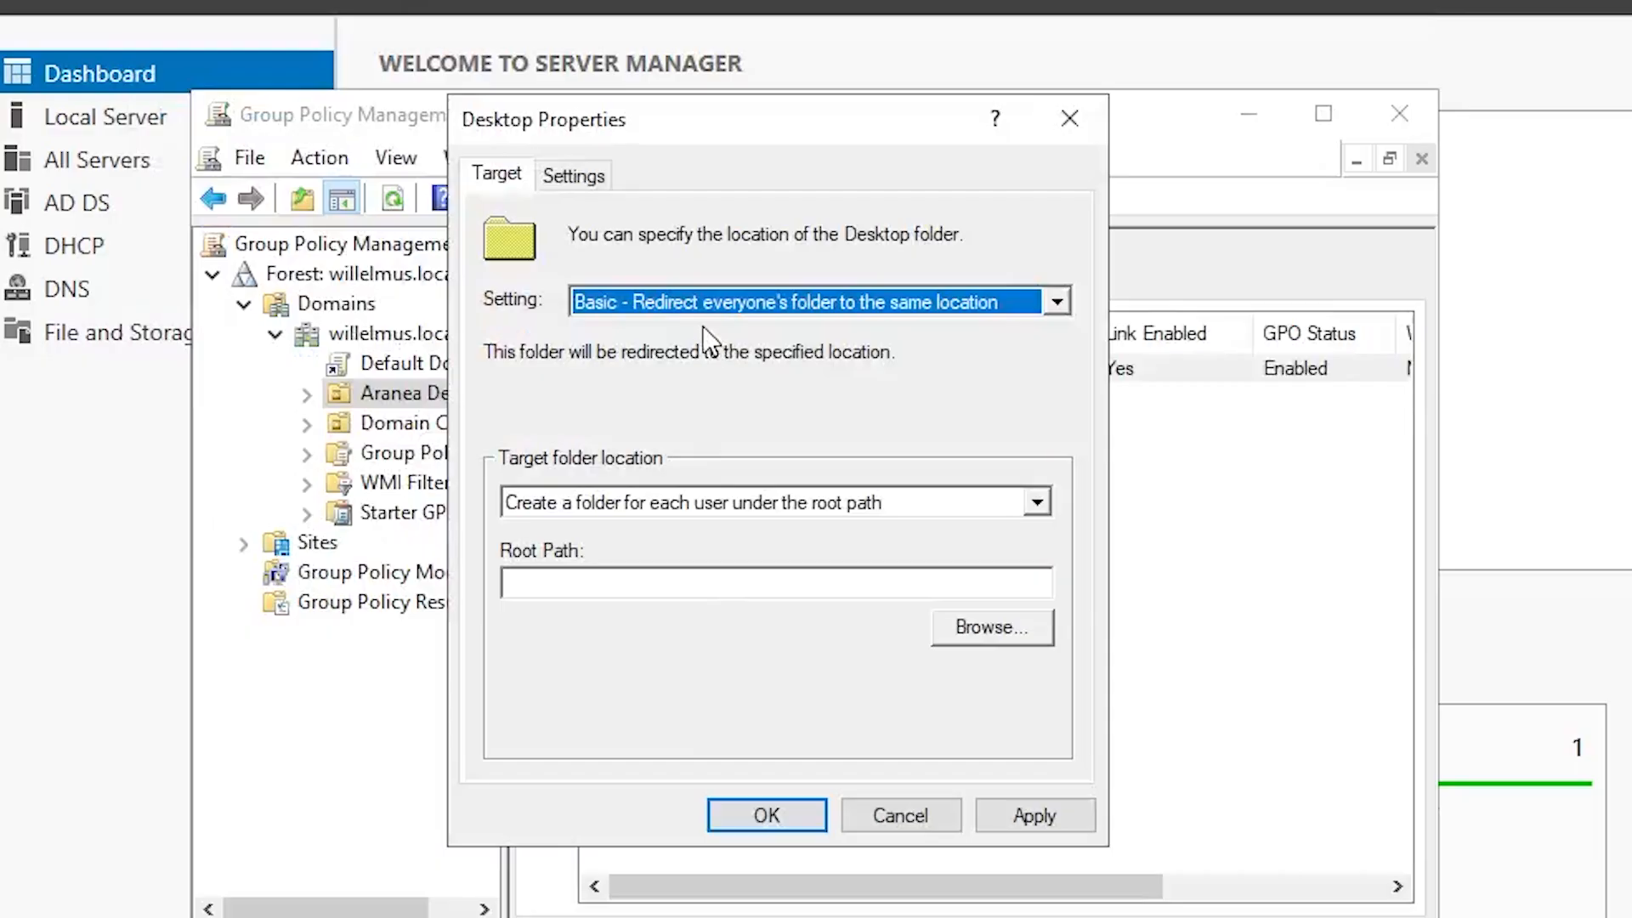
click(623, 576)
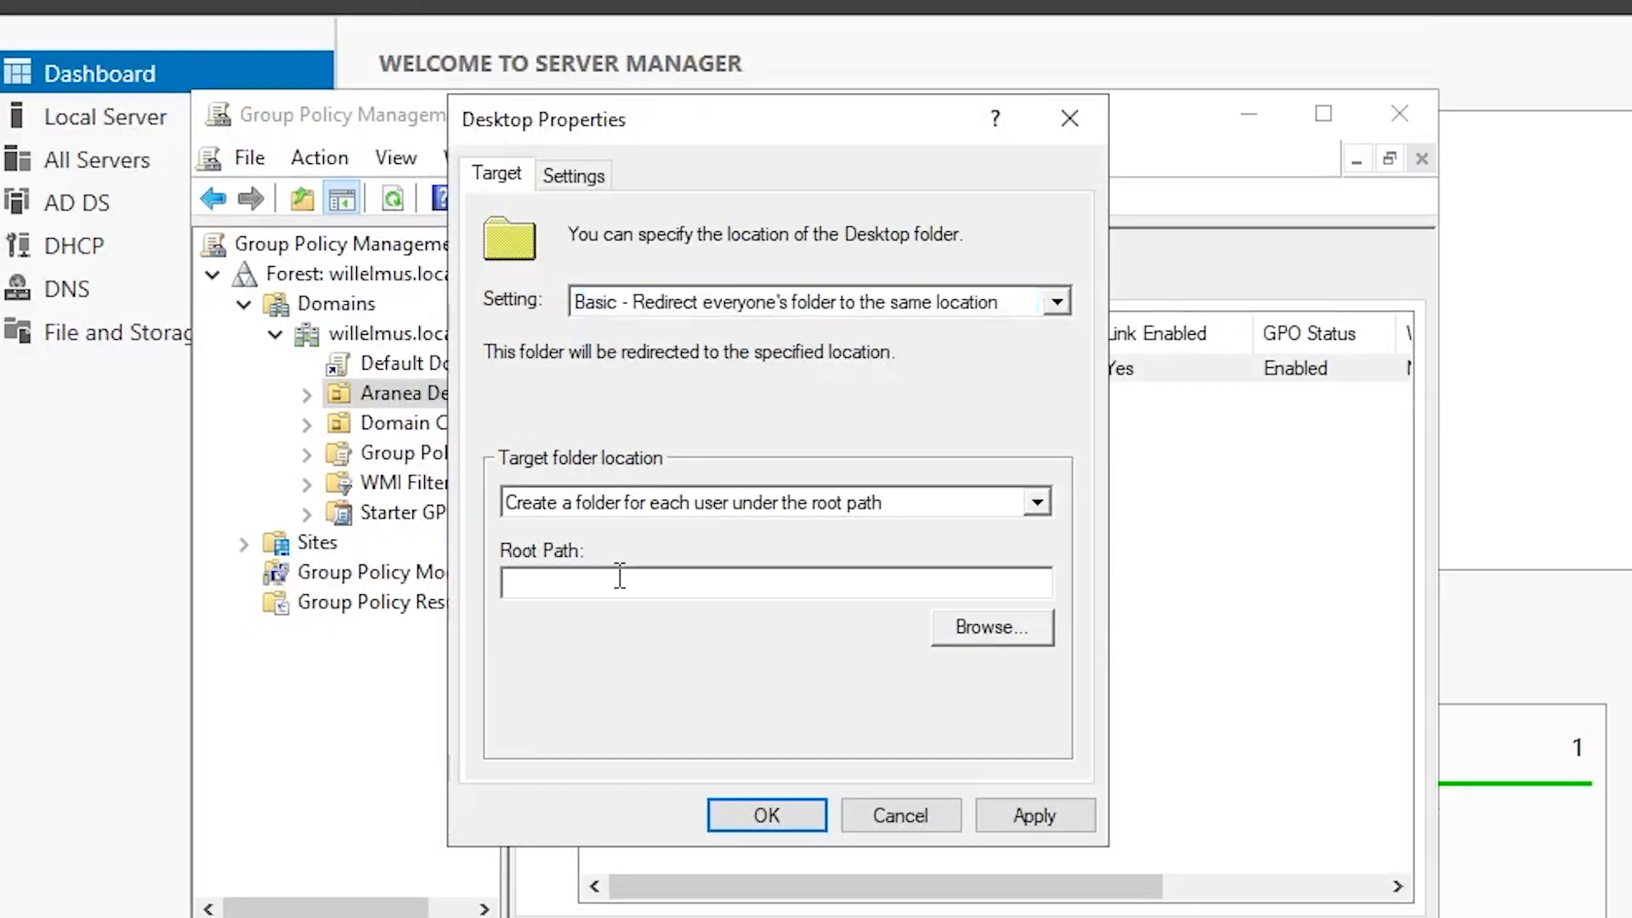
right_click(615, 578)
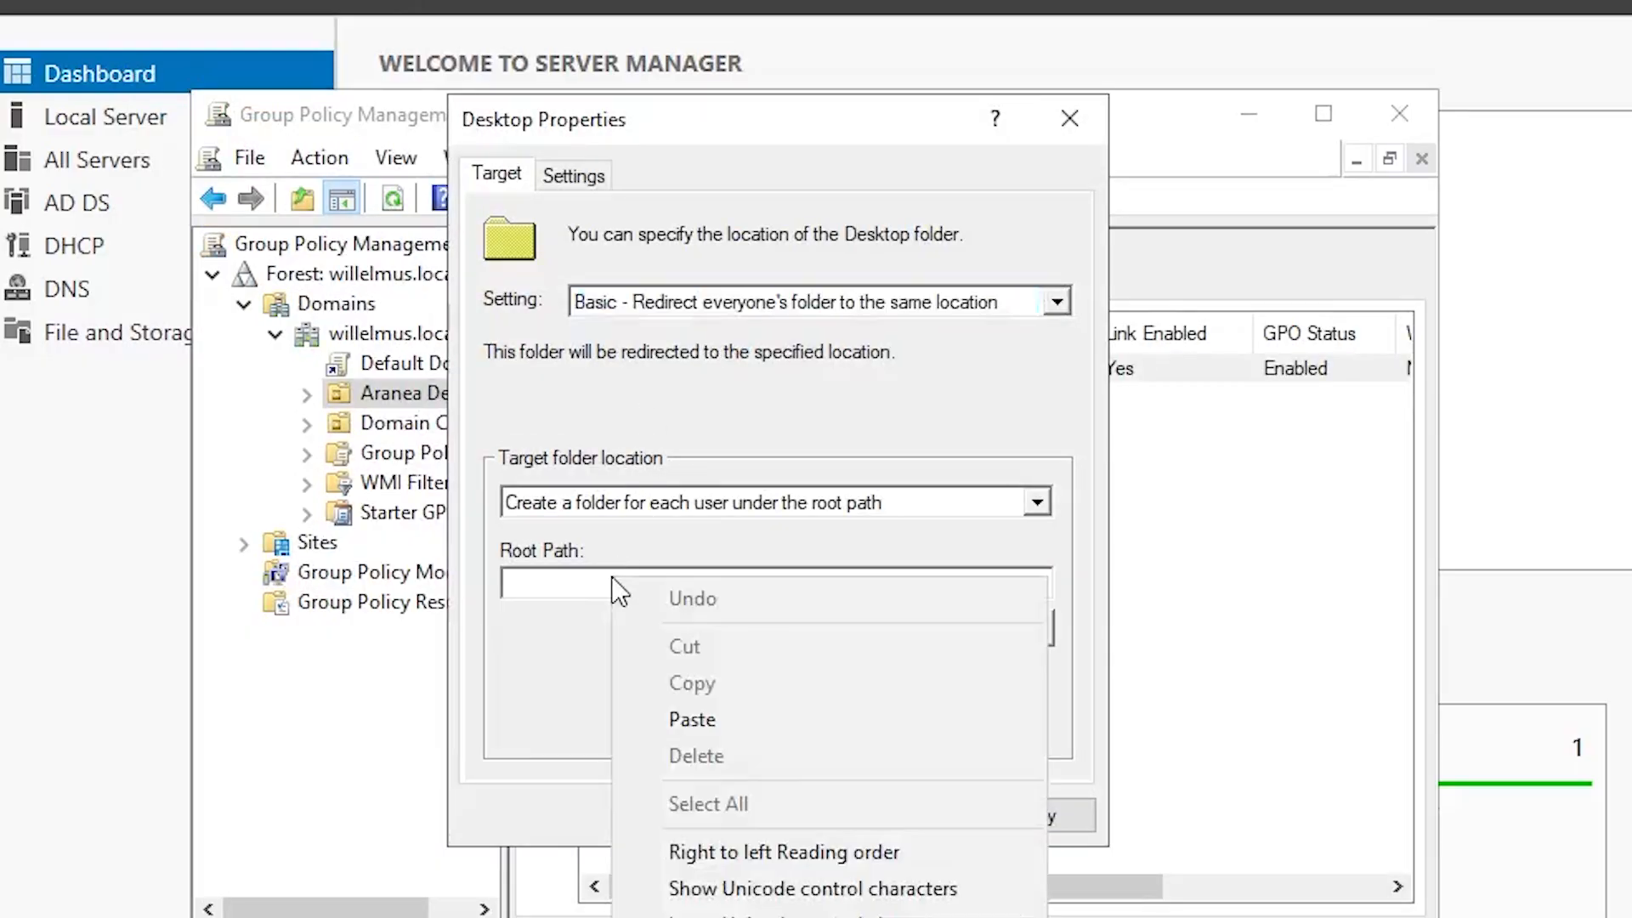
click(711, 719)
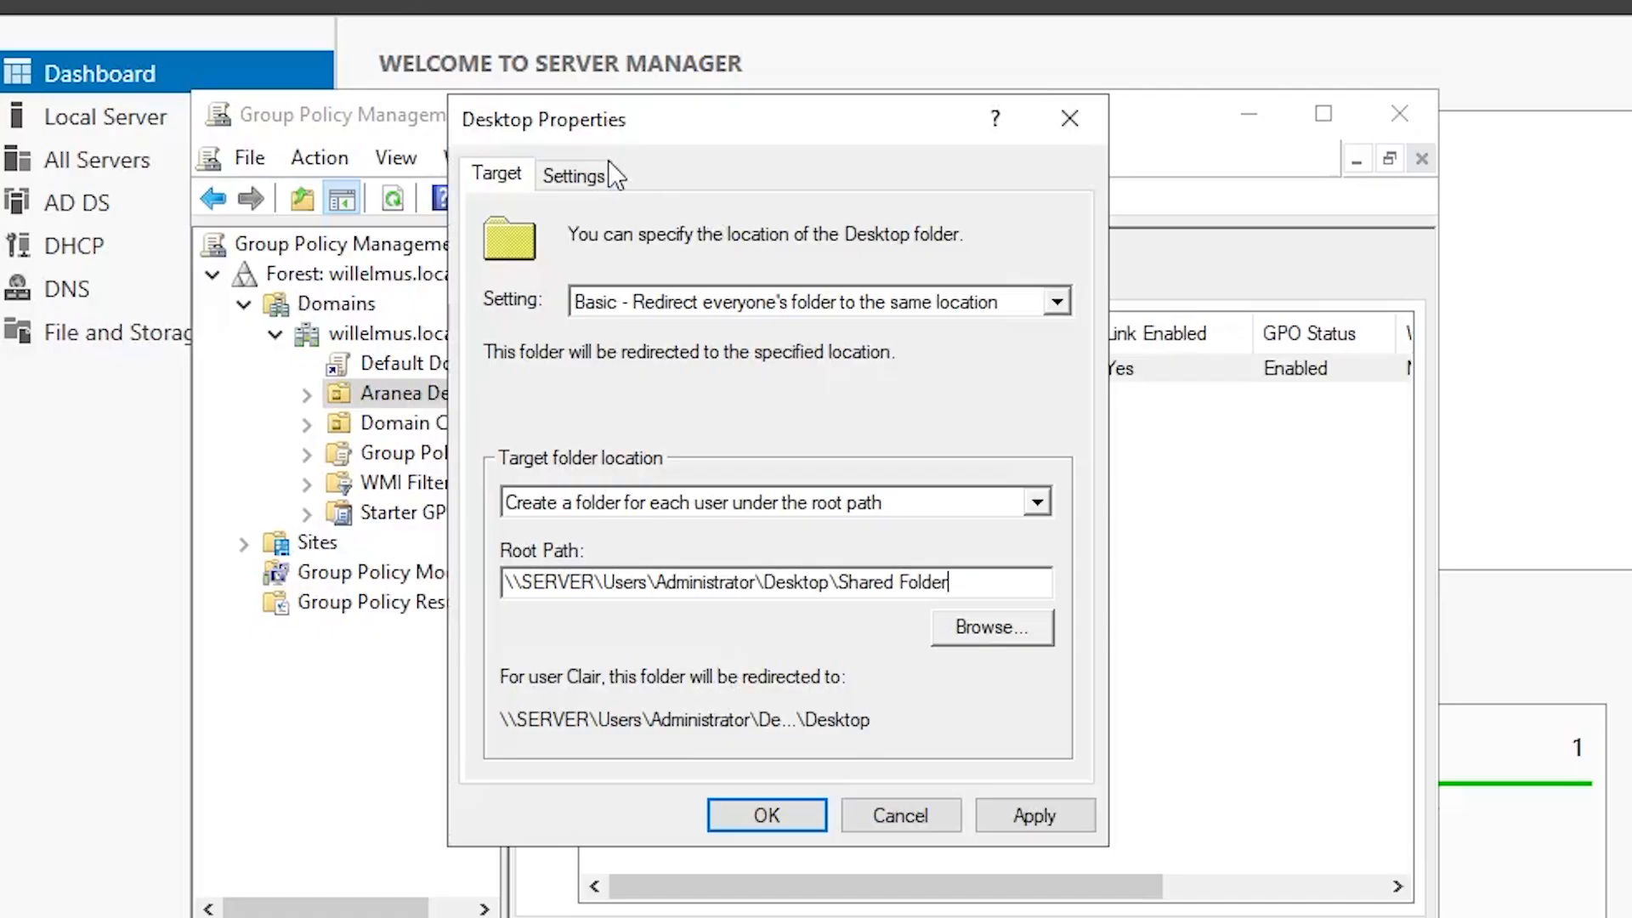
Step: Turn off exclusive user rights for Desktop, apply, accept the warning and save
click(586, 176)
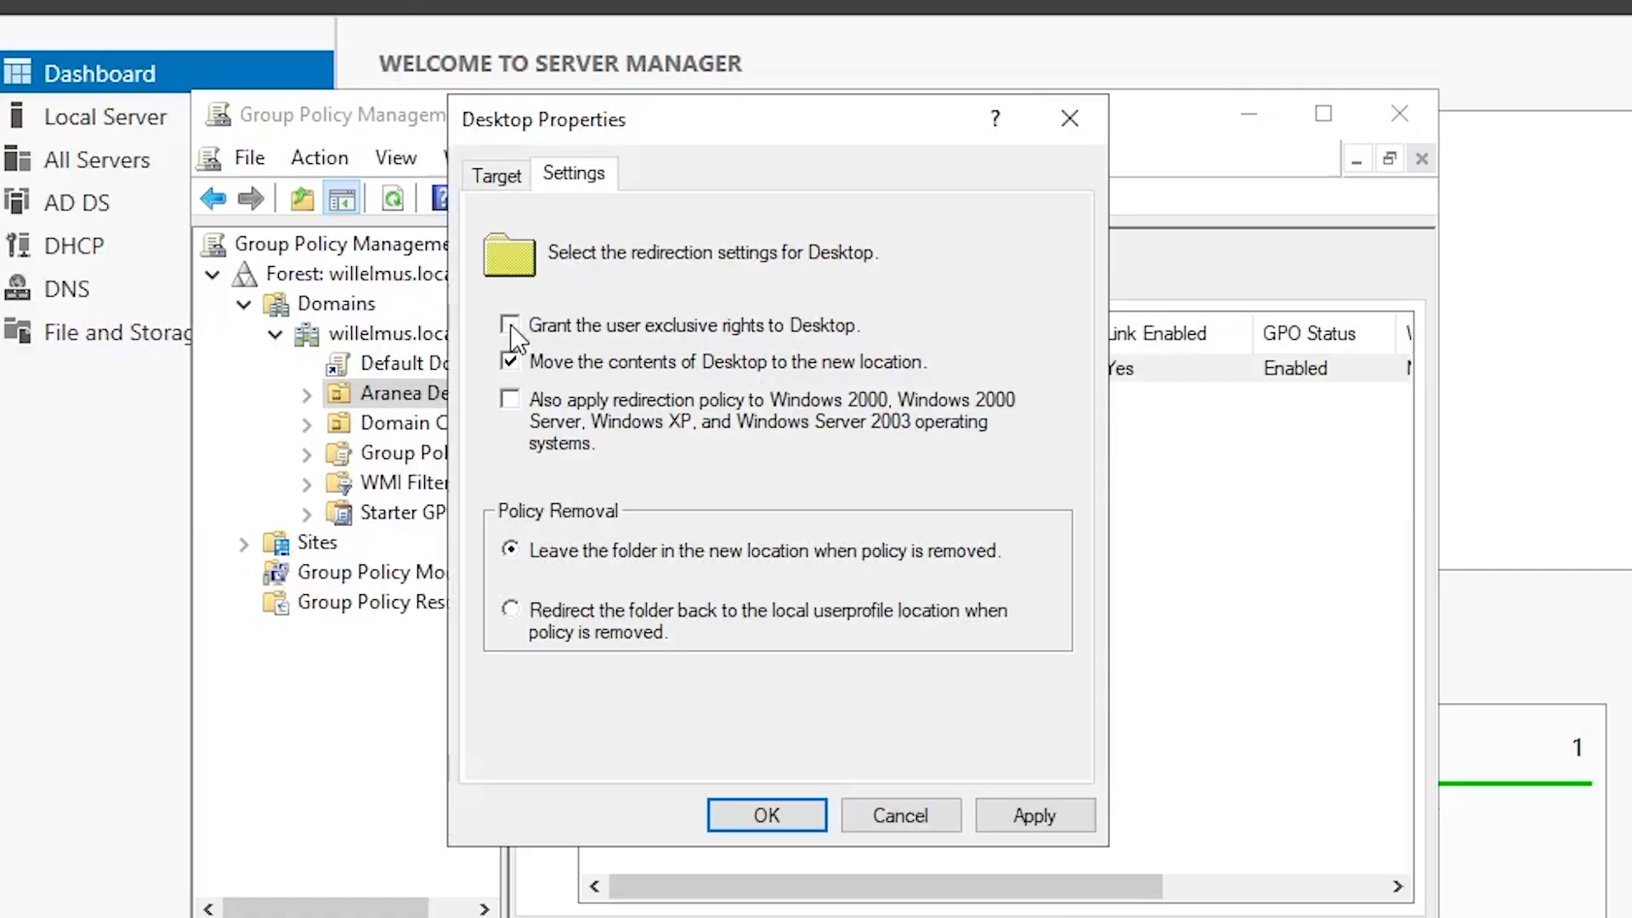
click(1057, 811)
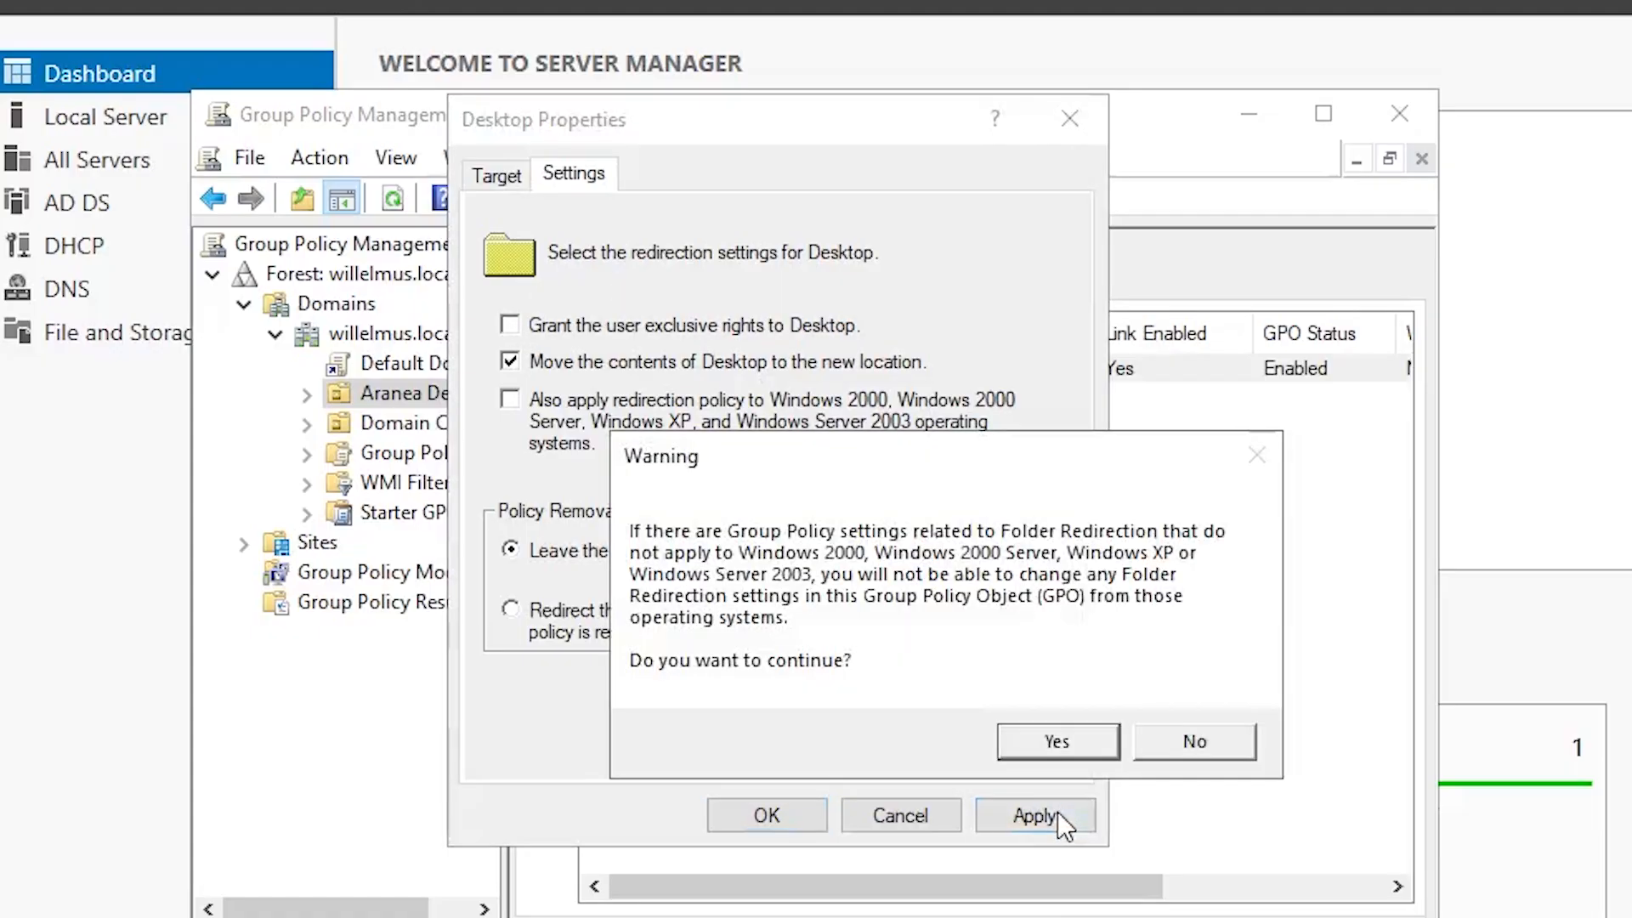
click(1057, 742)
click(795, 812)
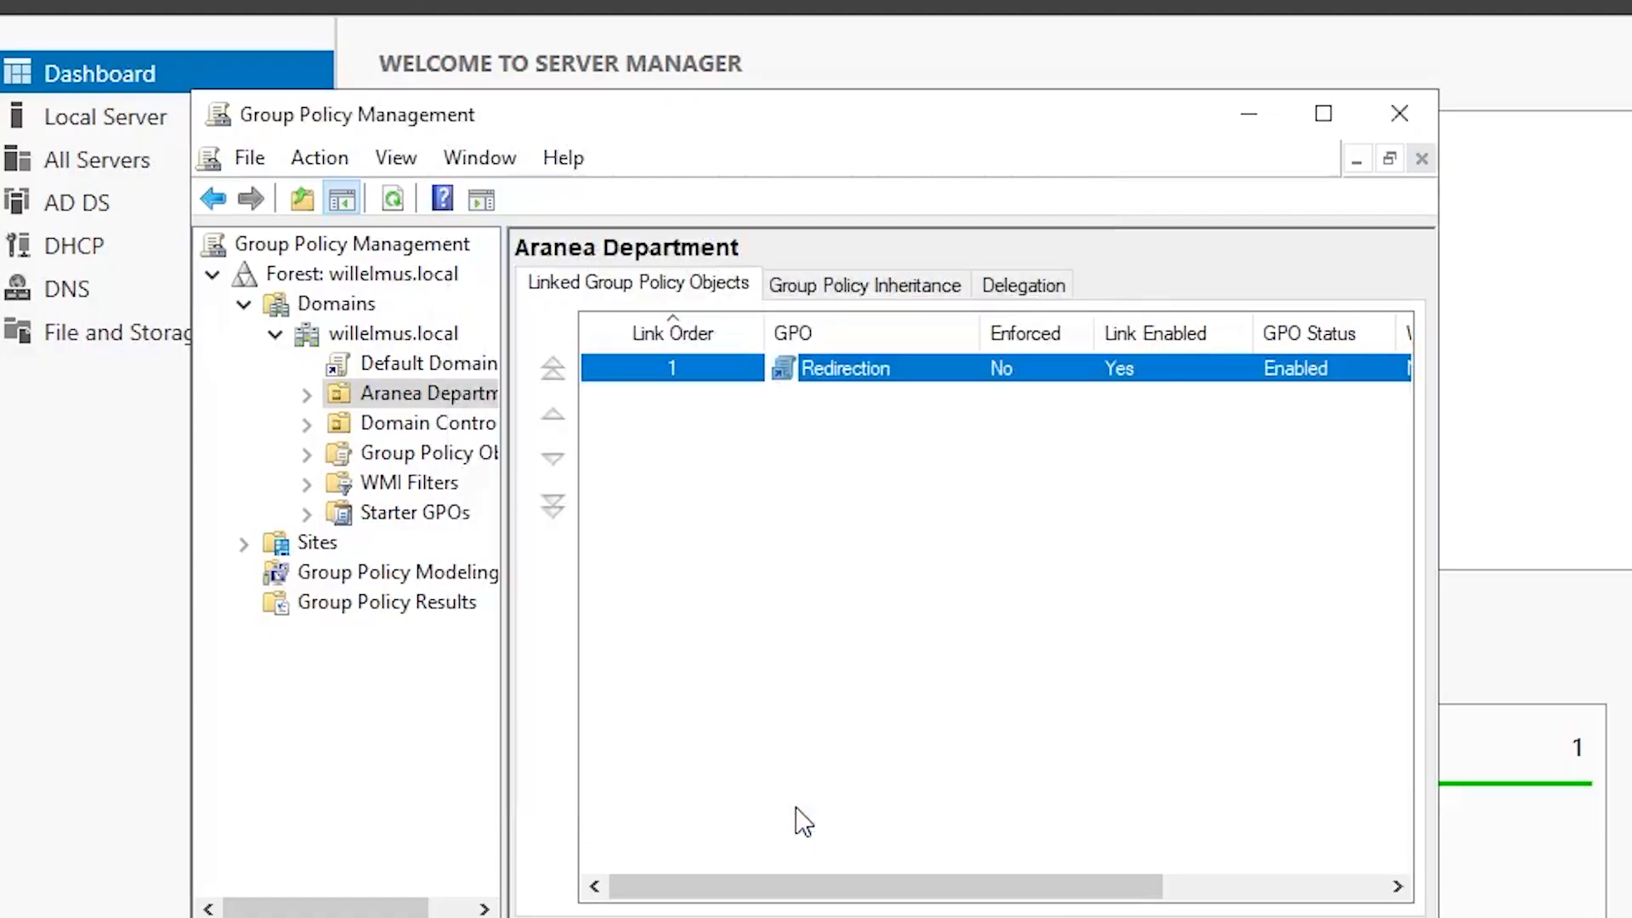
click(805, 678)
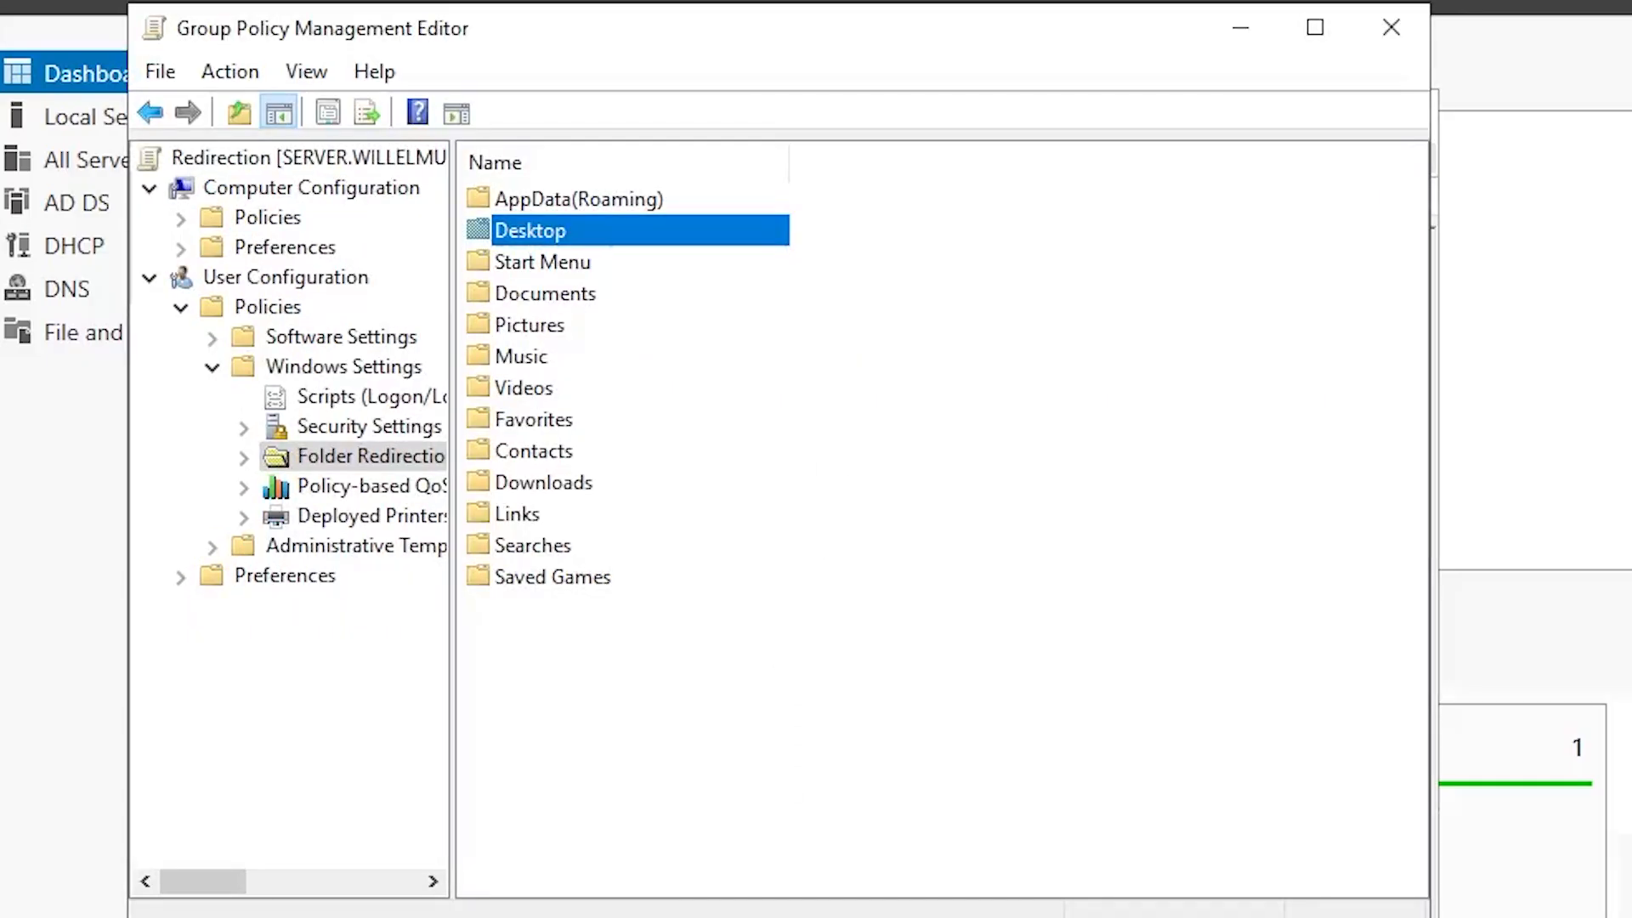
Step: Back in the policy editor, right-click Documents under Folder Redirection
click(661, 749)
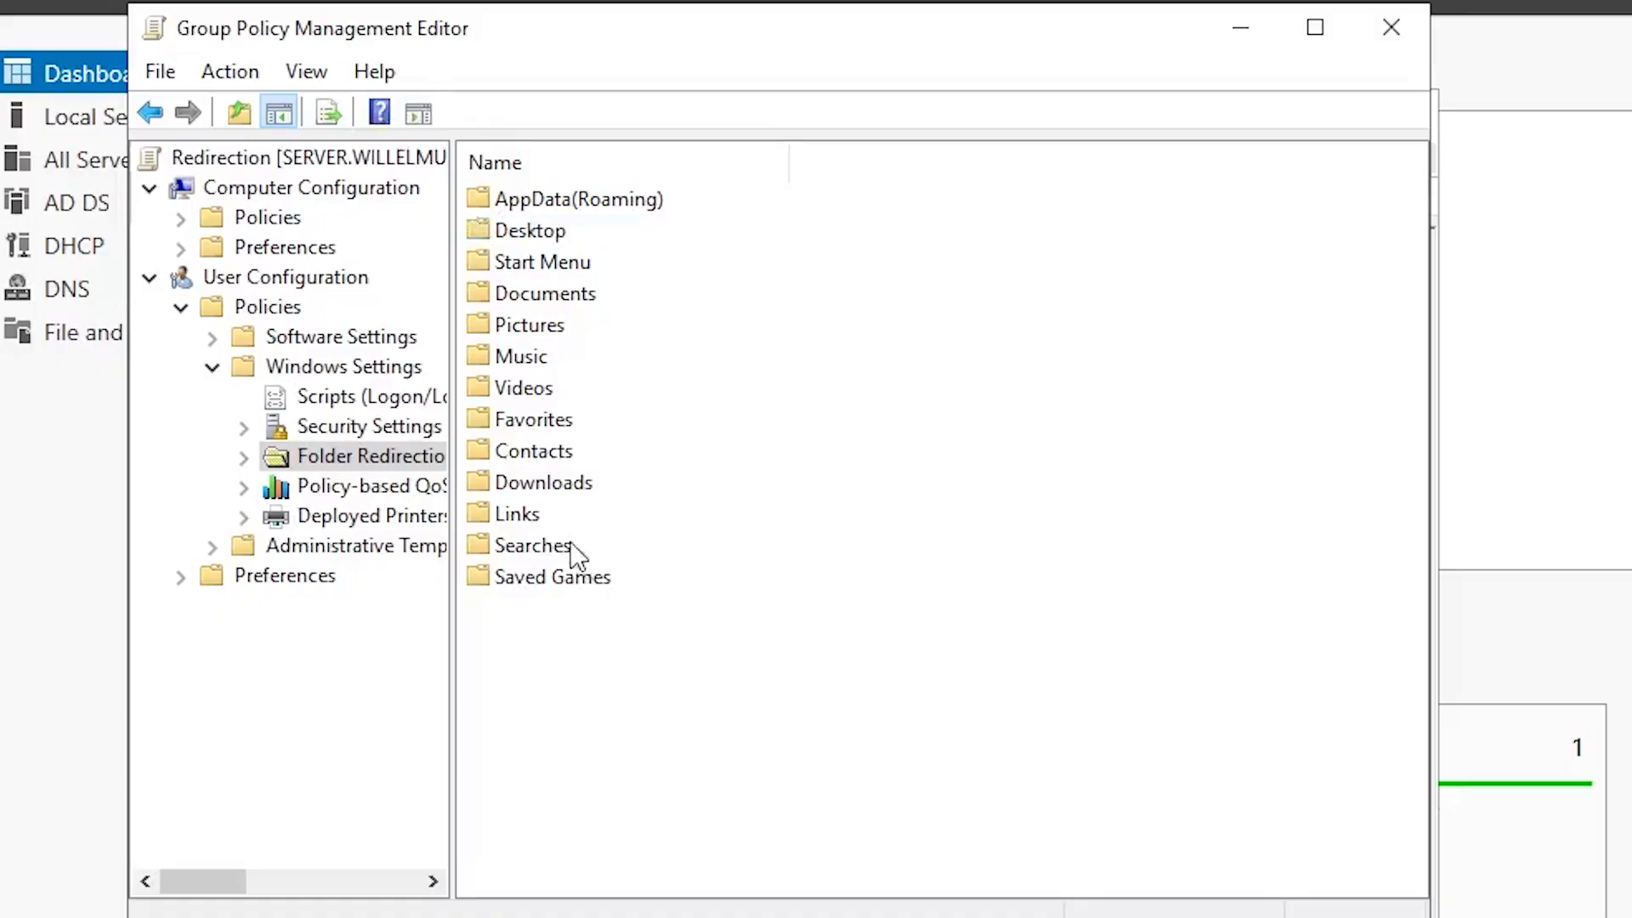
click(531, 289)
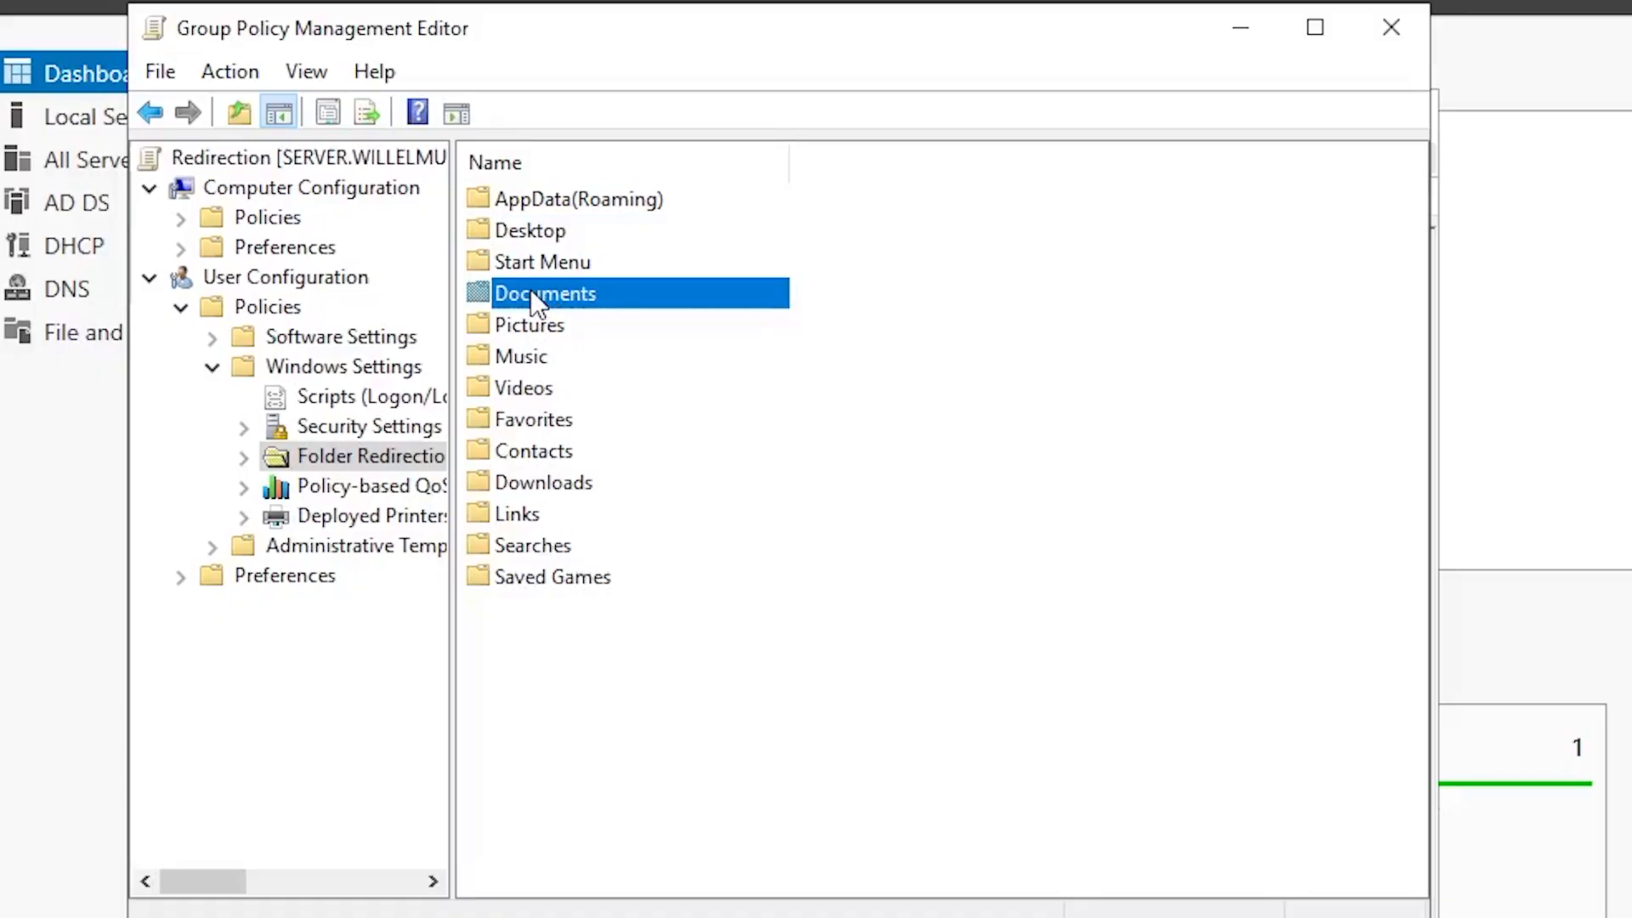
right_click(521, 292)
Step: Set Documents redirection to Basic with the pasted Shared Folder UNC path as root
click(564, 316)
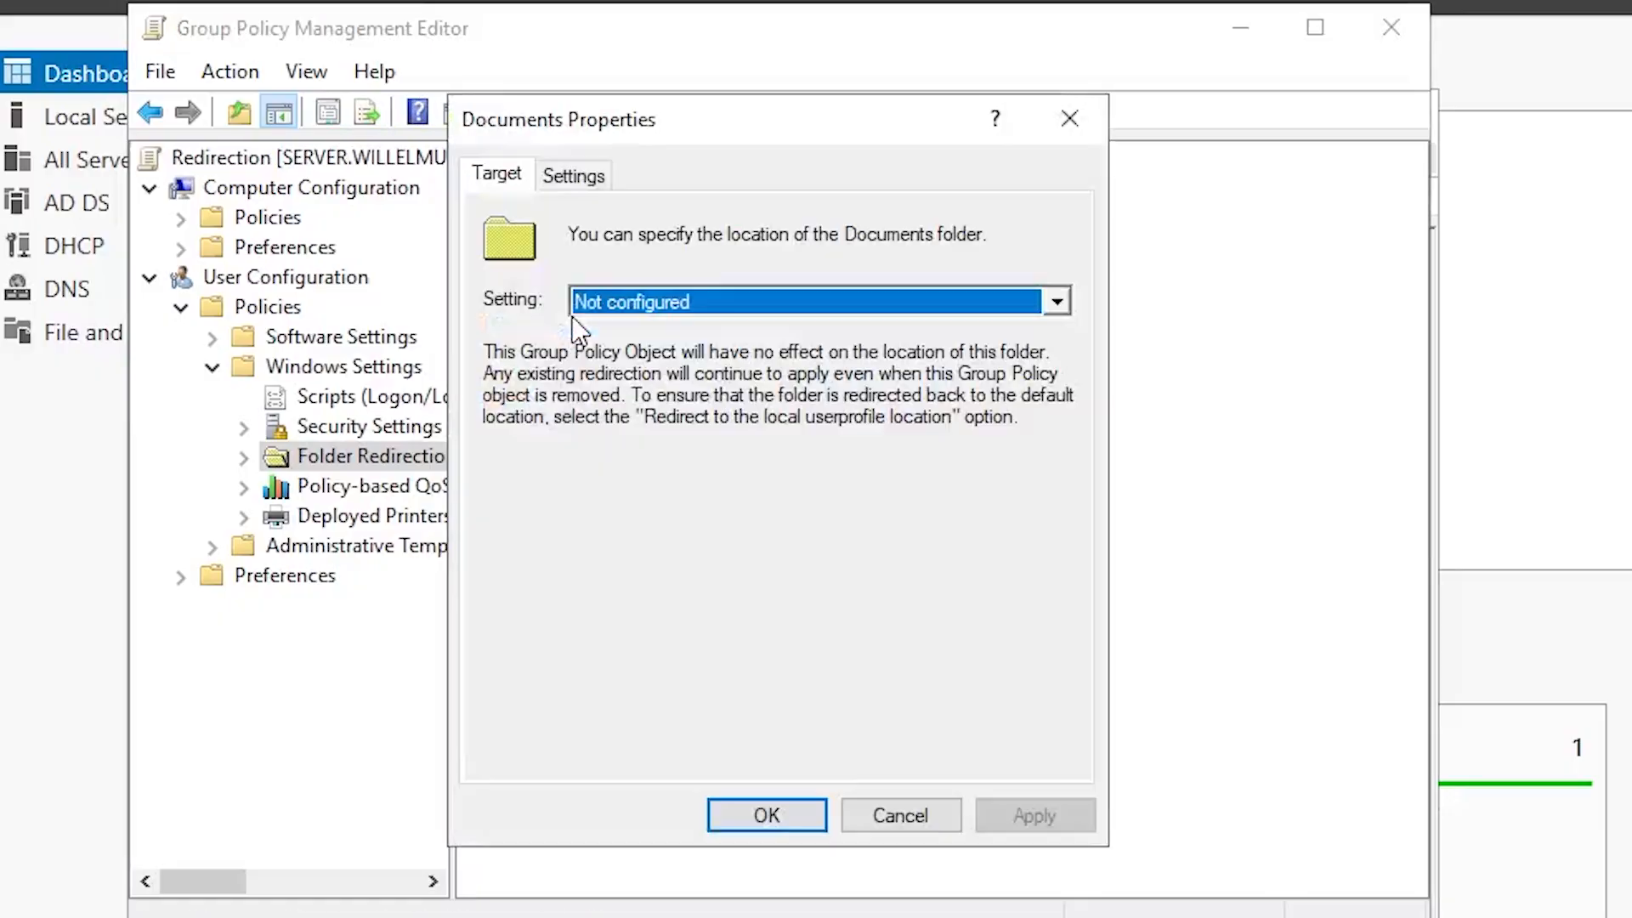
click(610, 302)
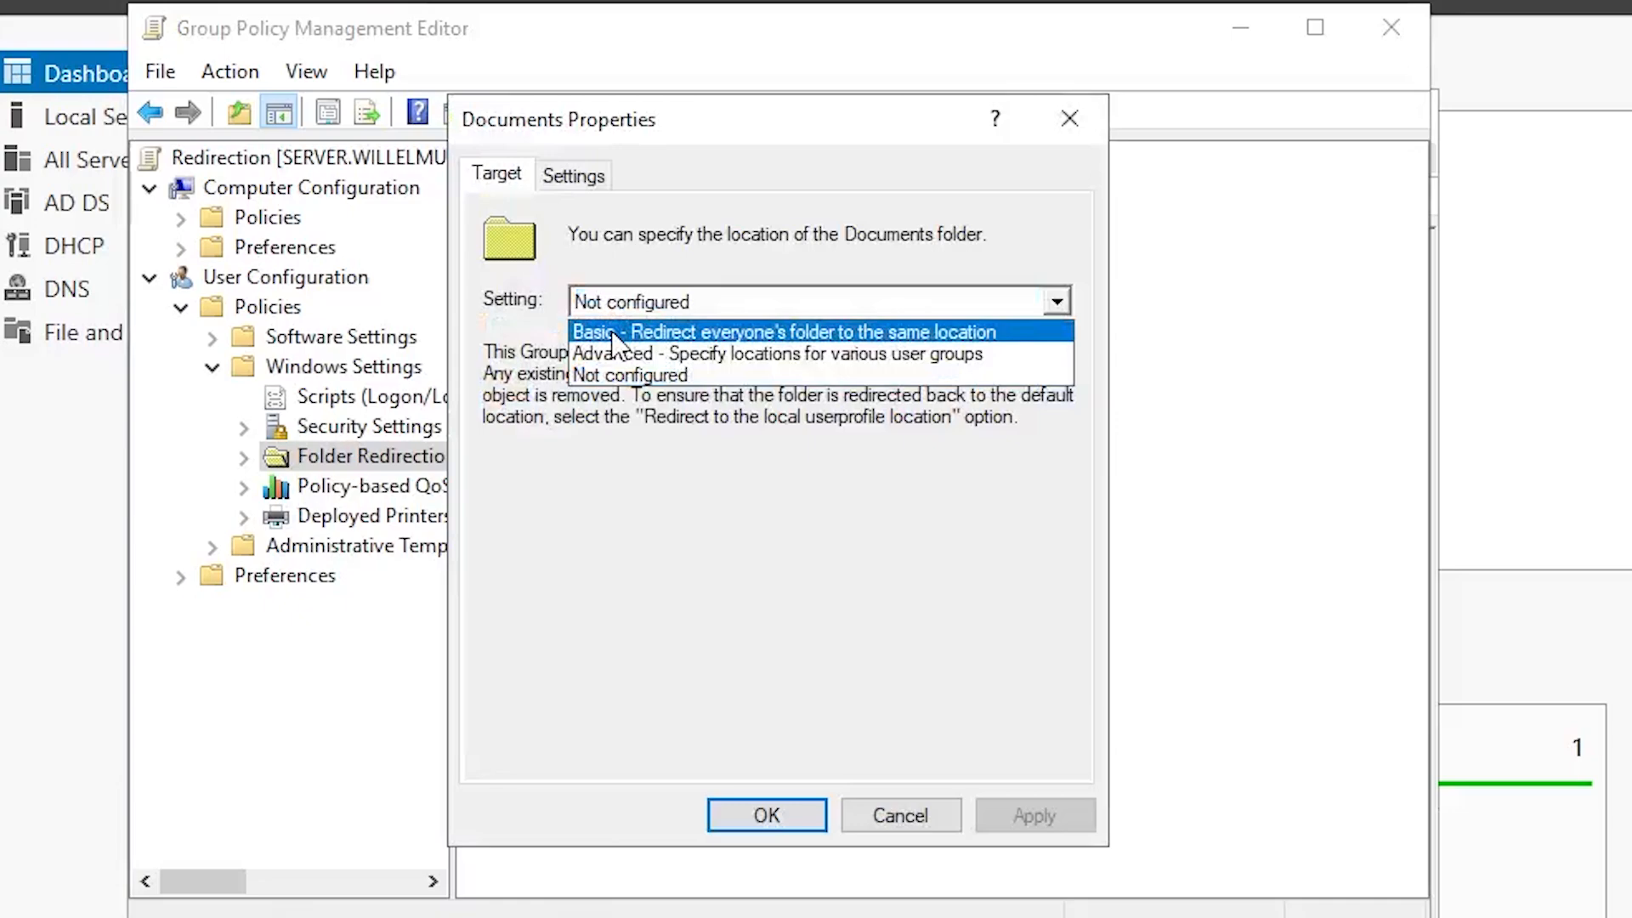
click(615, 333)
click(550, 582)
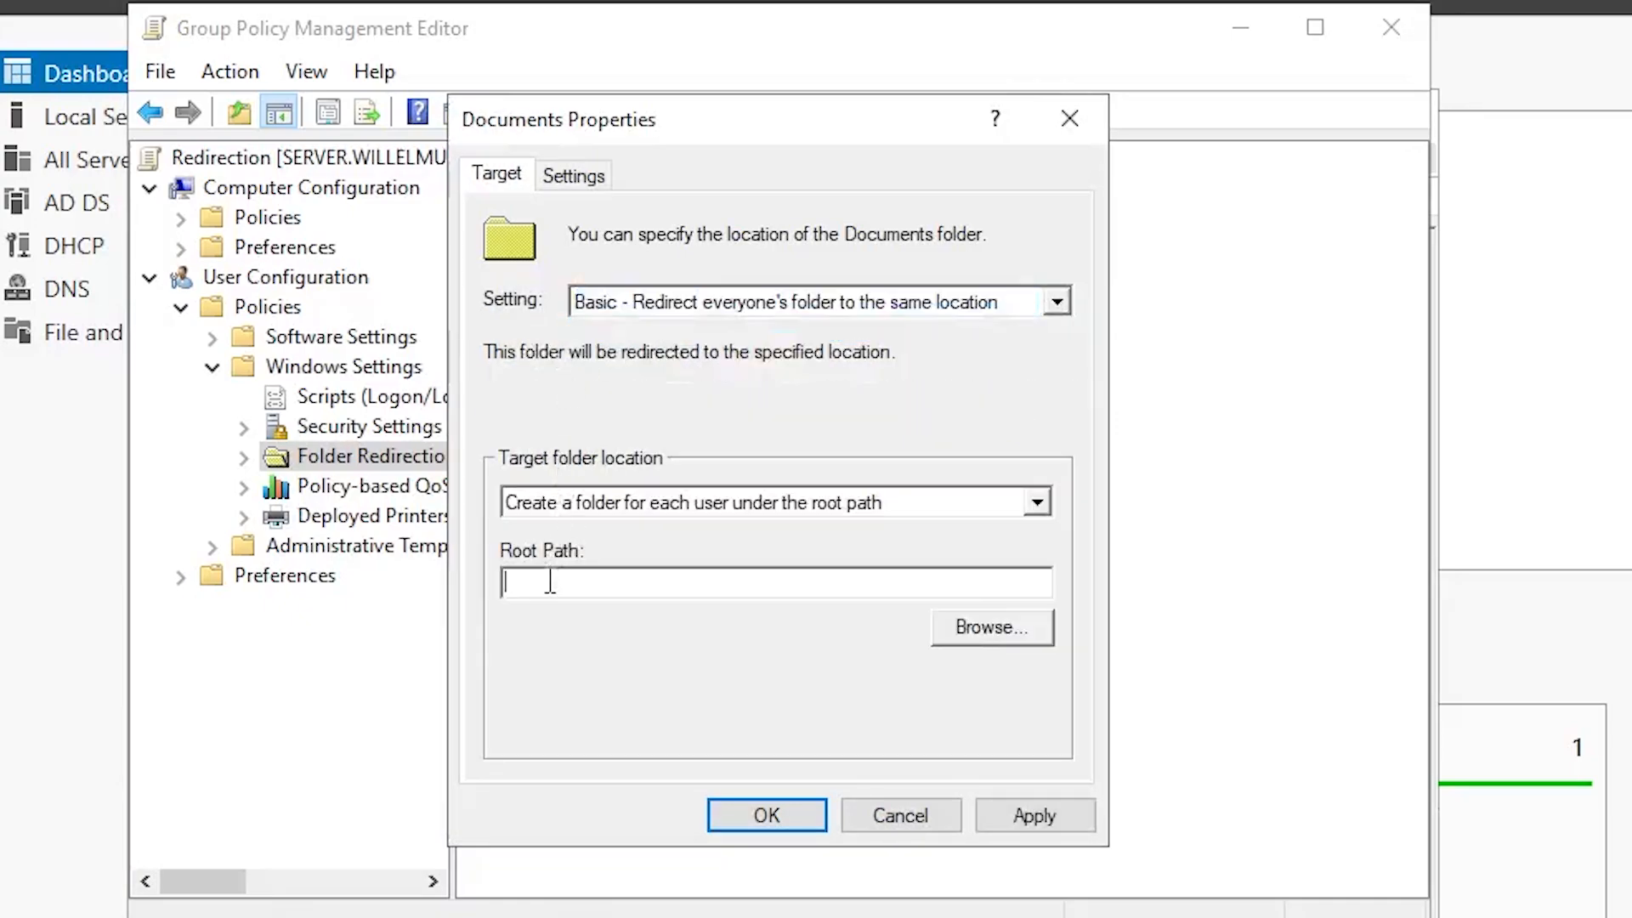
right_click(551, 582)
click(620, 722)
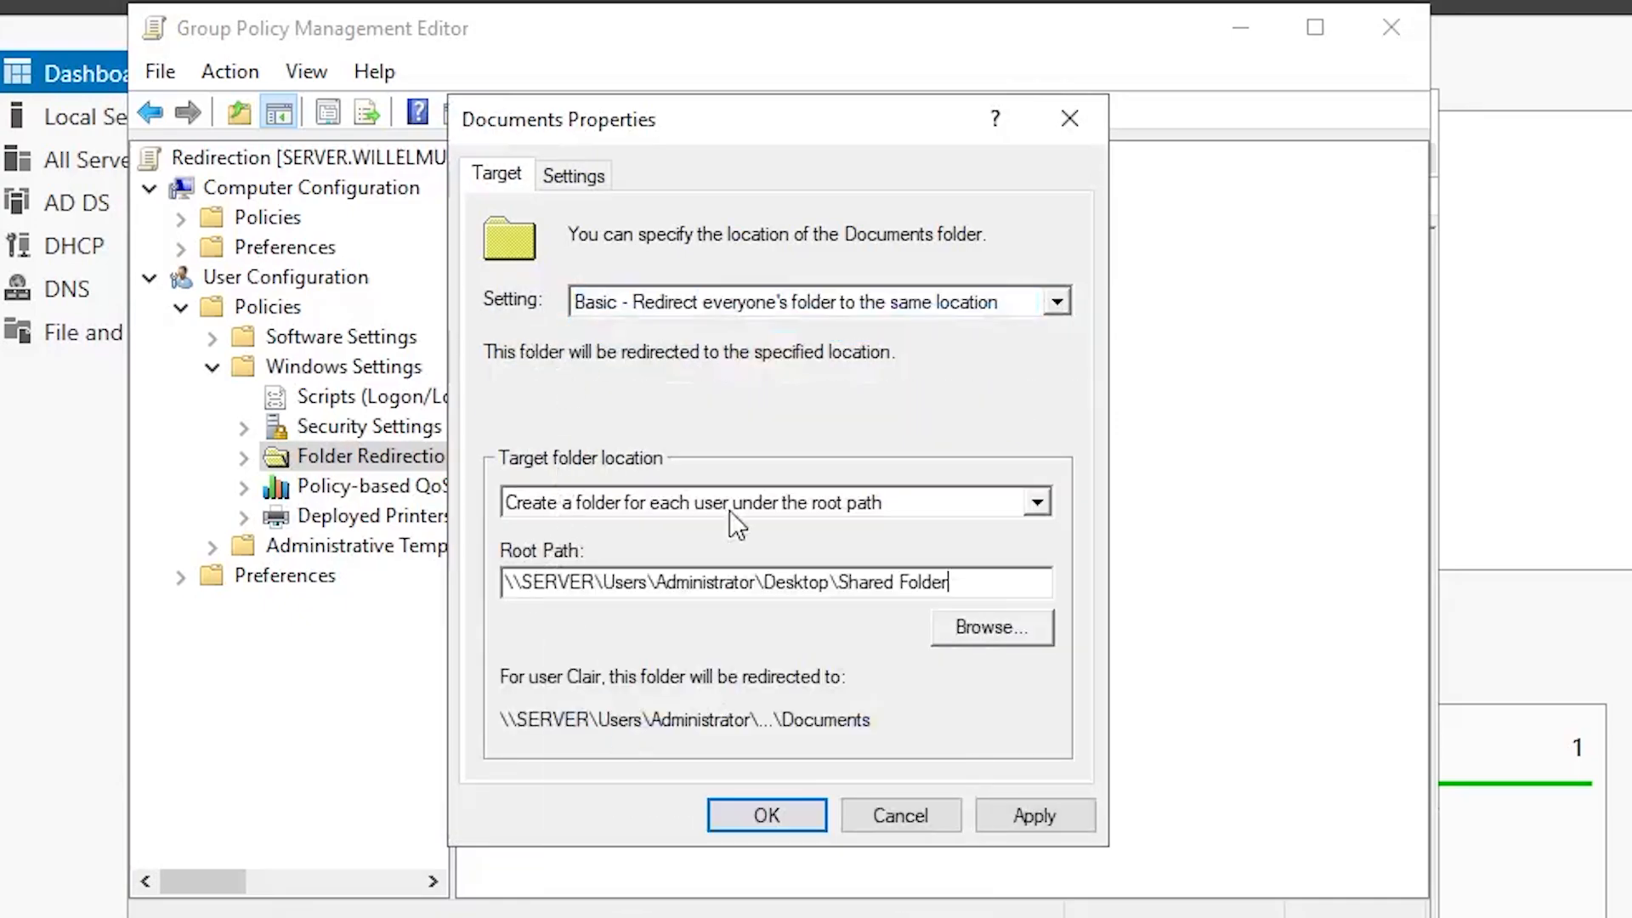
Step: Clear Grant exclusive rights for Documents, apply, accept the warning and save
click(574, 174)
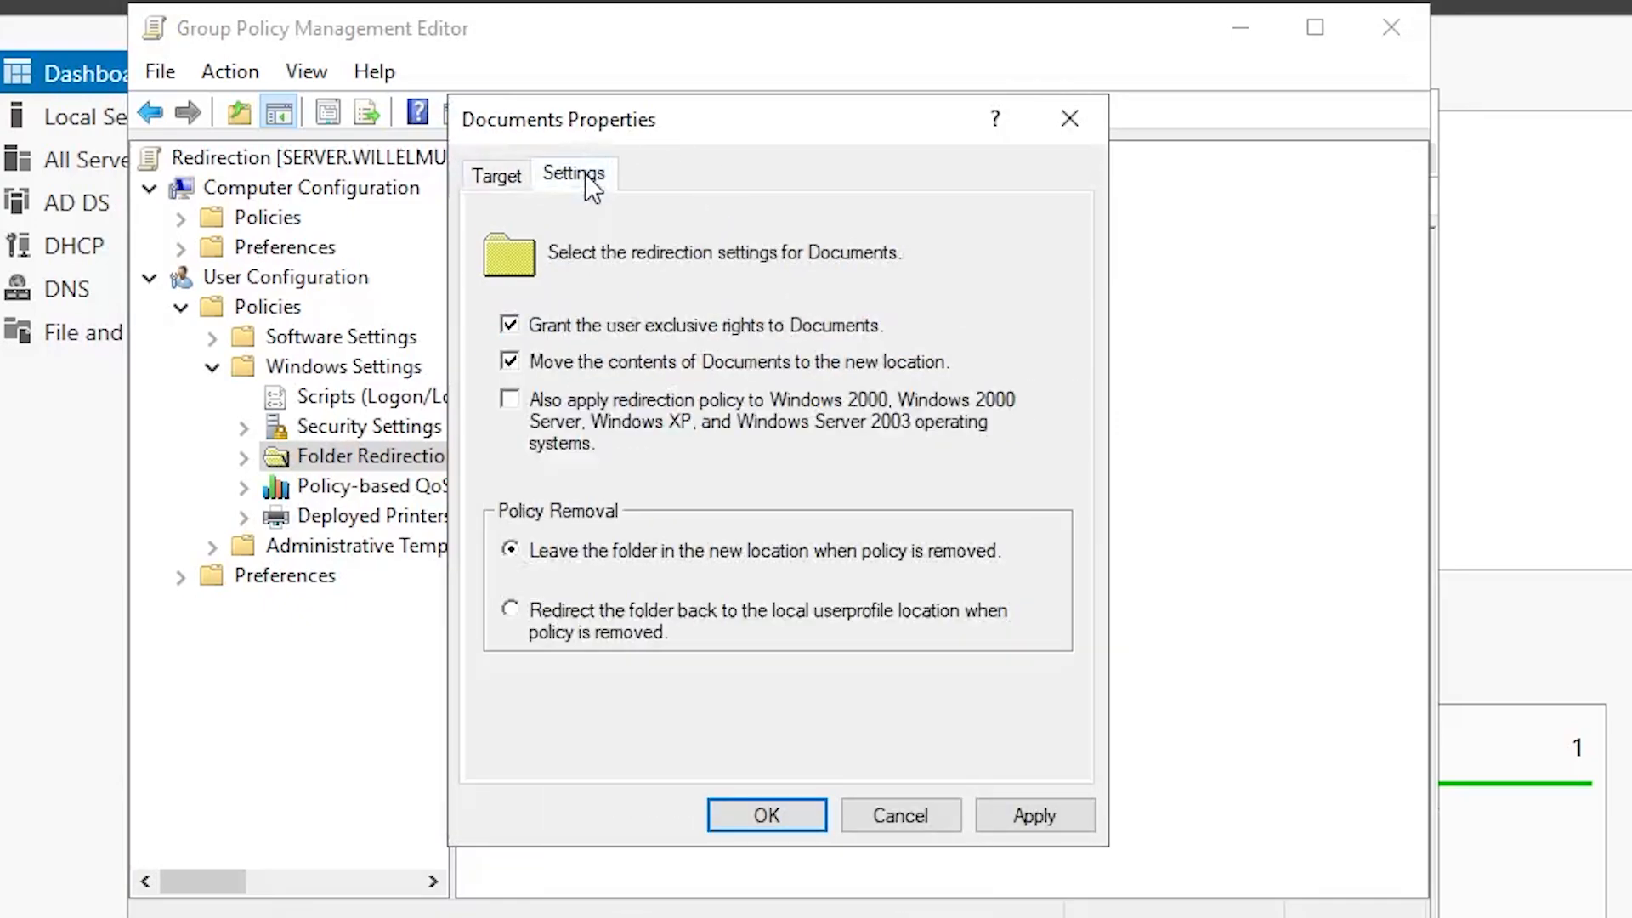
click(510, 326)
click(1052, 811)
click(1035, 725)
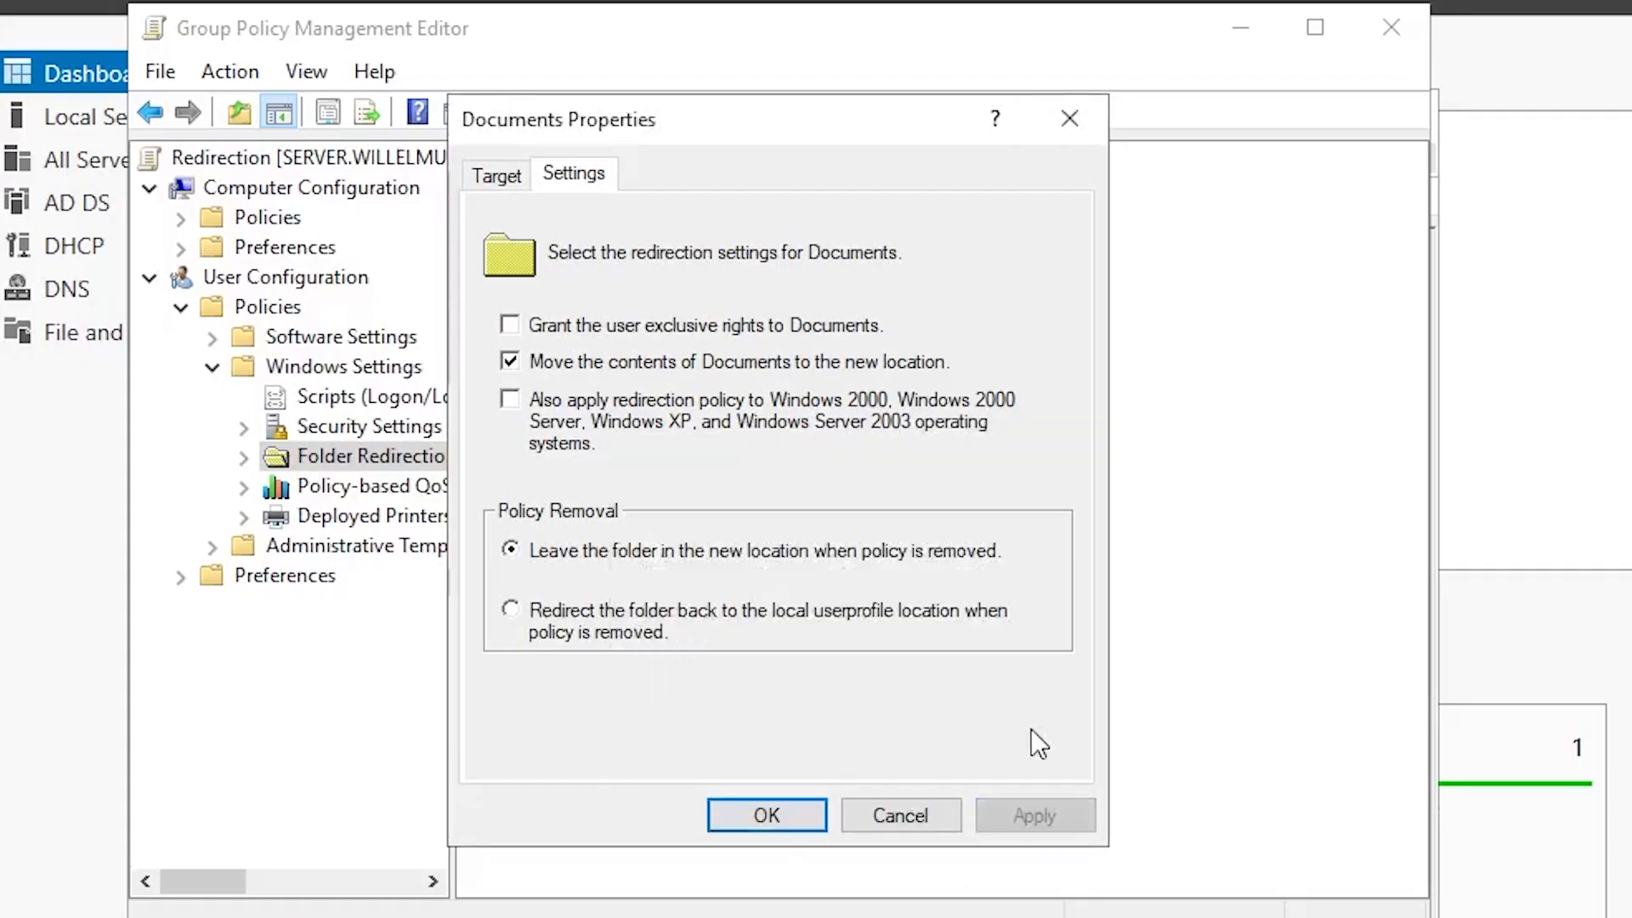
click(778, 812)
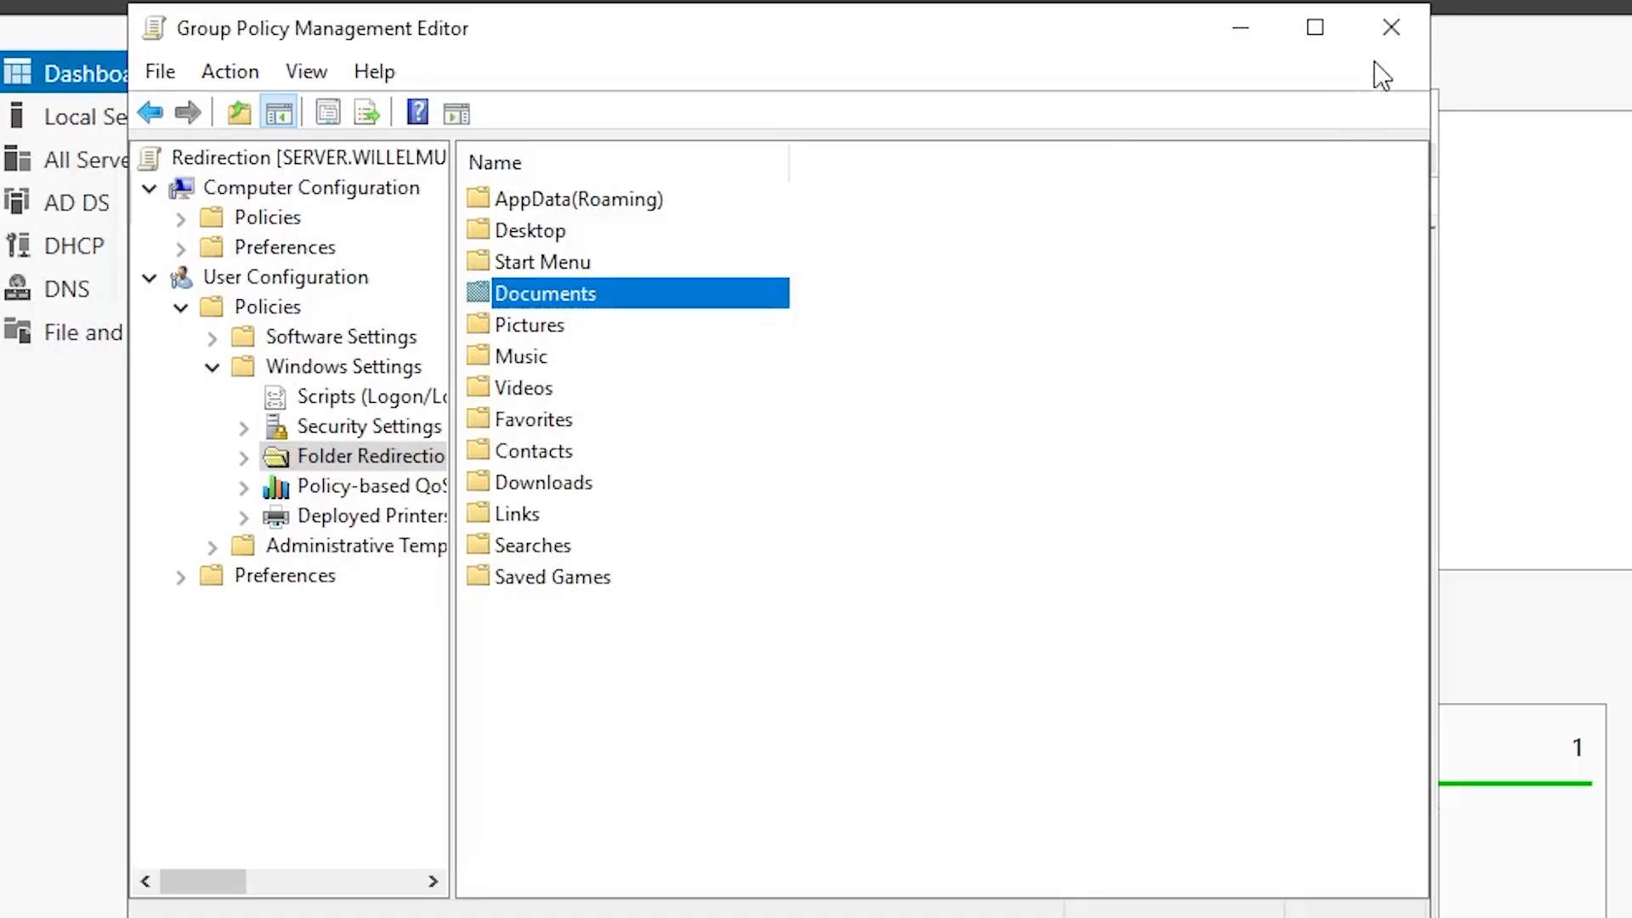
Step: Close the Group Policy Management Editor, Group Policy Management and Server Manager
click(1386, 31)
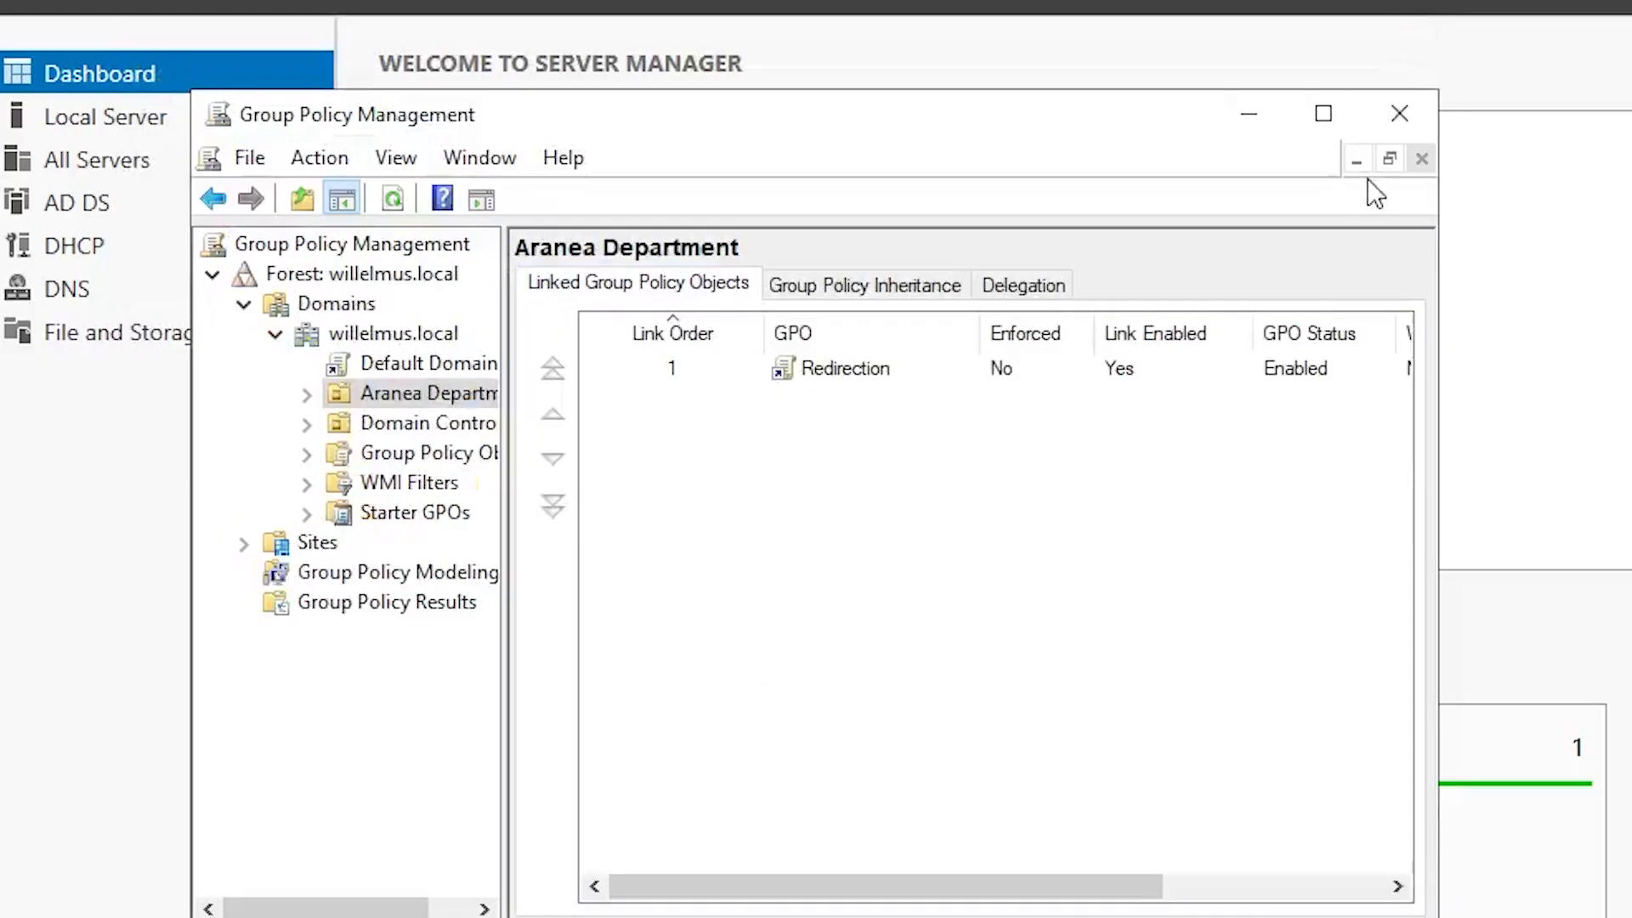
click(1411, 115)
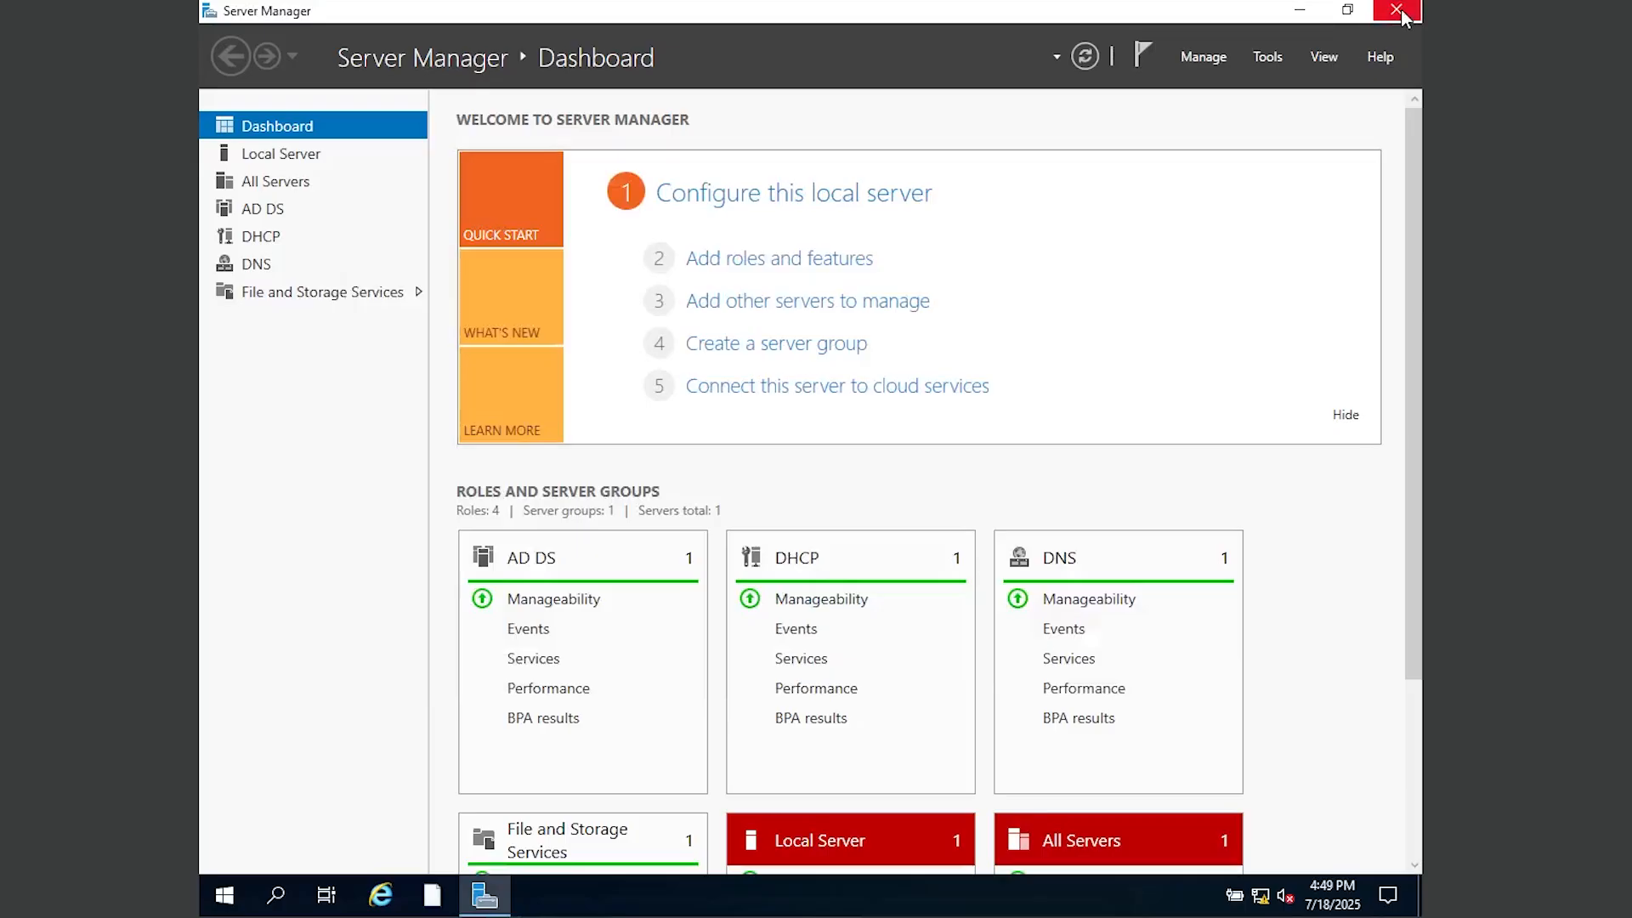
click(1385, 10)
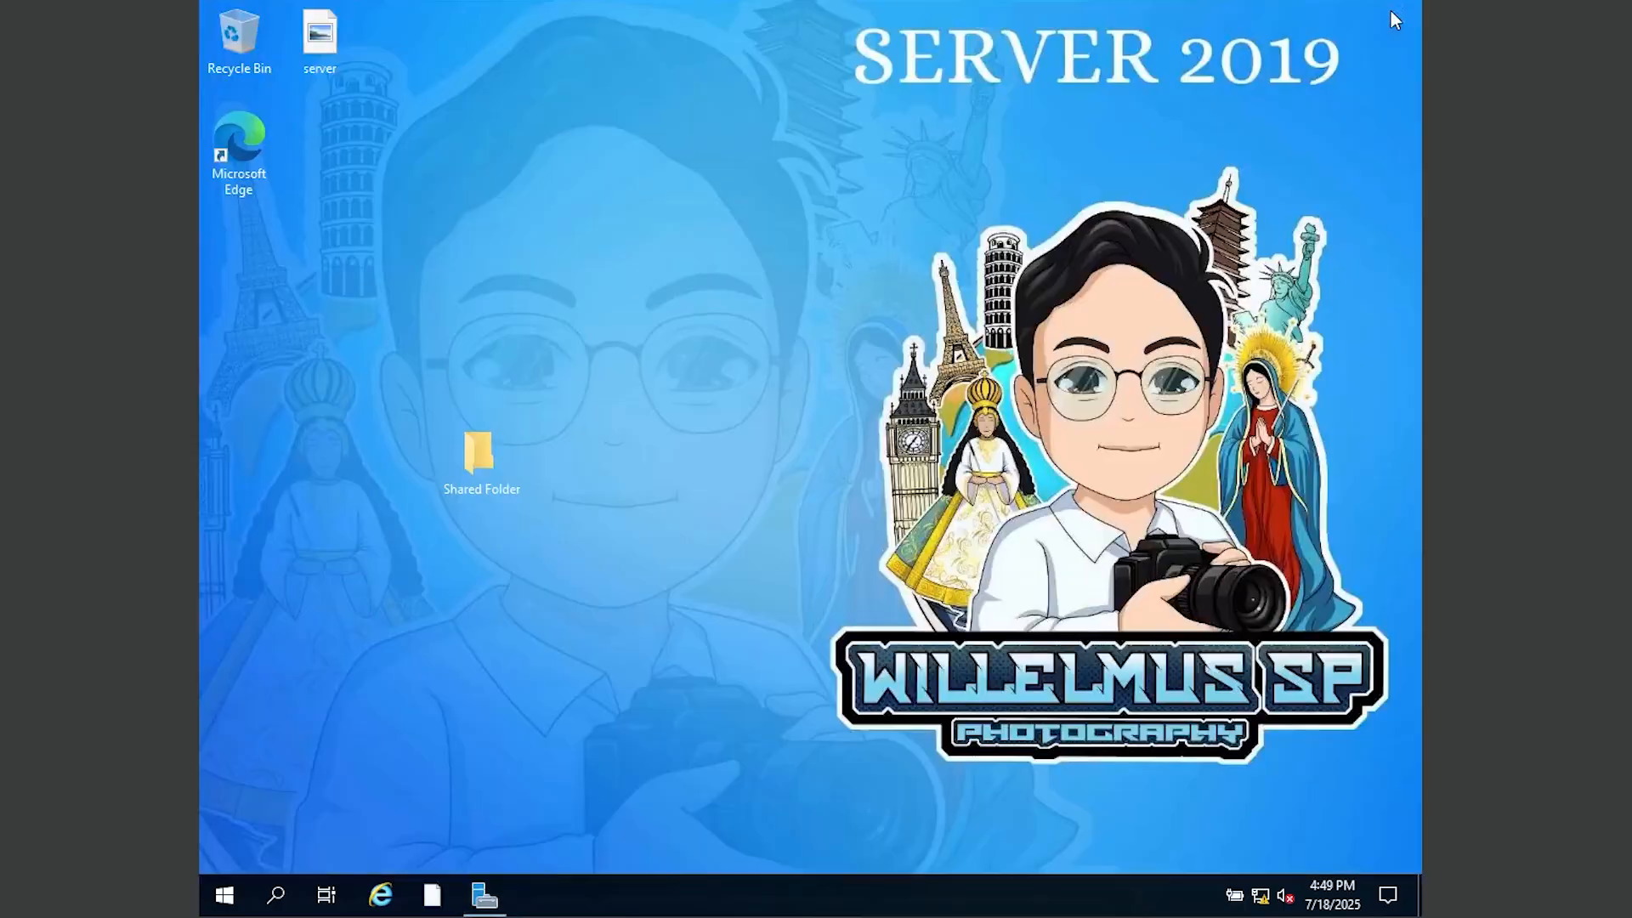
Step: Confirm the desktop Shared Folder is empty, then switch to the Windows 10 client VM
double_click(483, 452)
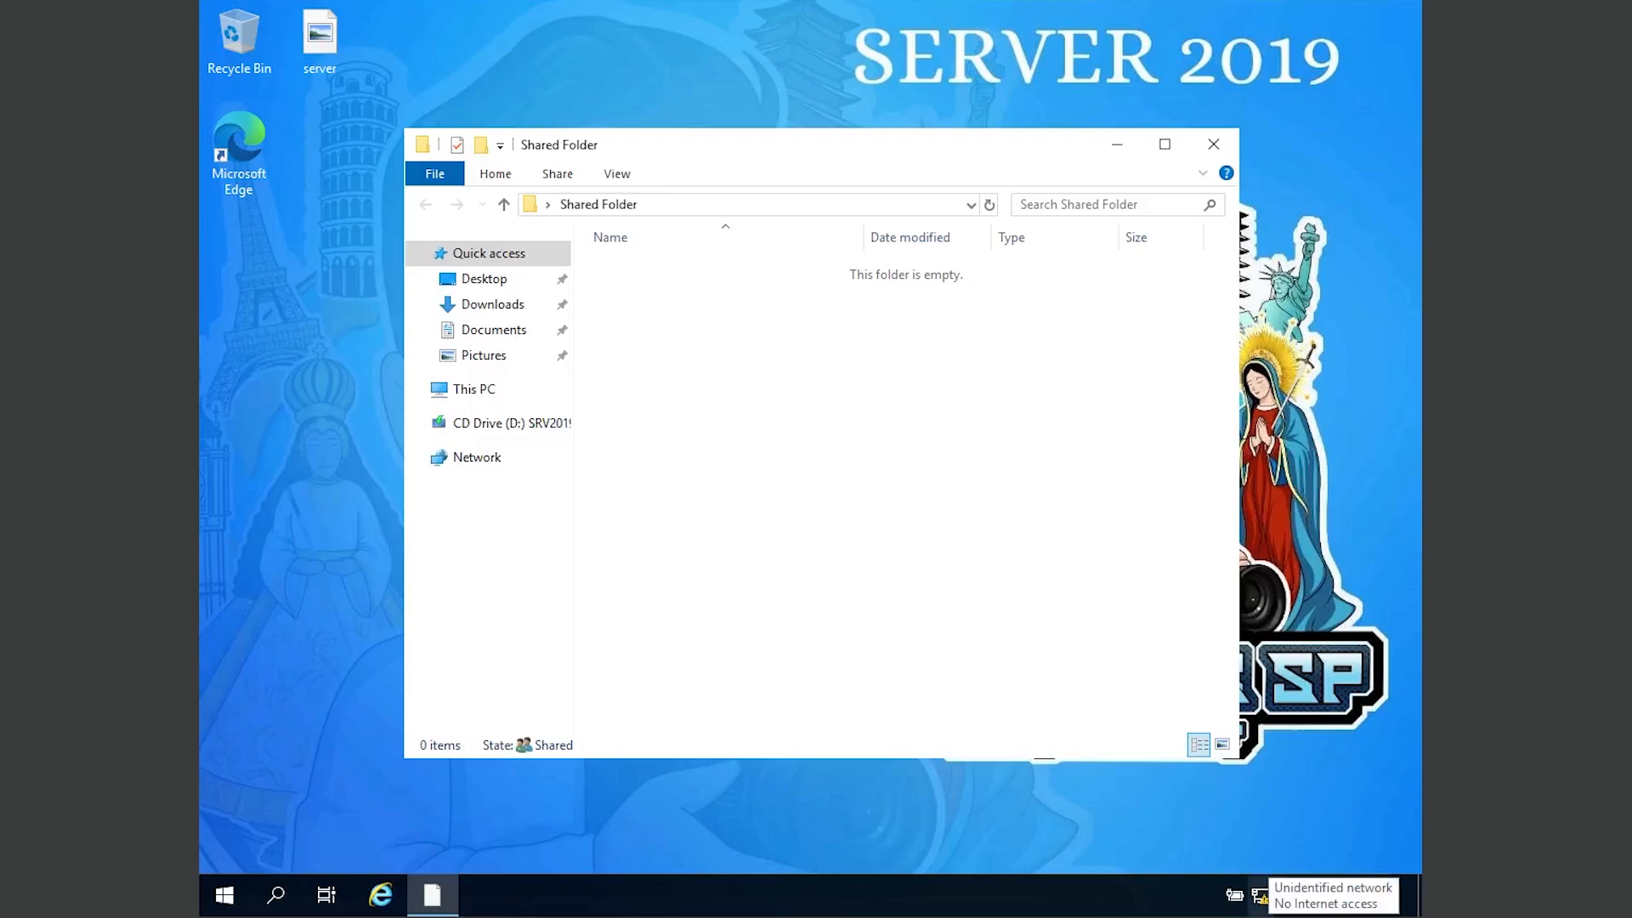
mouse_move(1223, 917)
click(1078, 863)
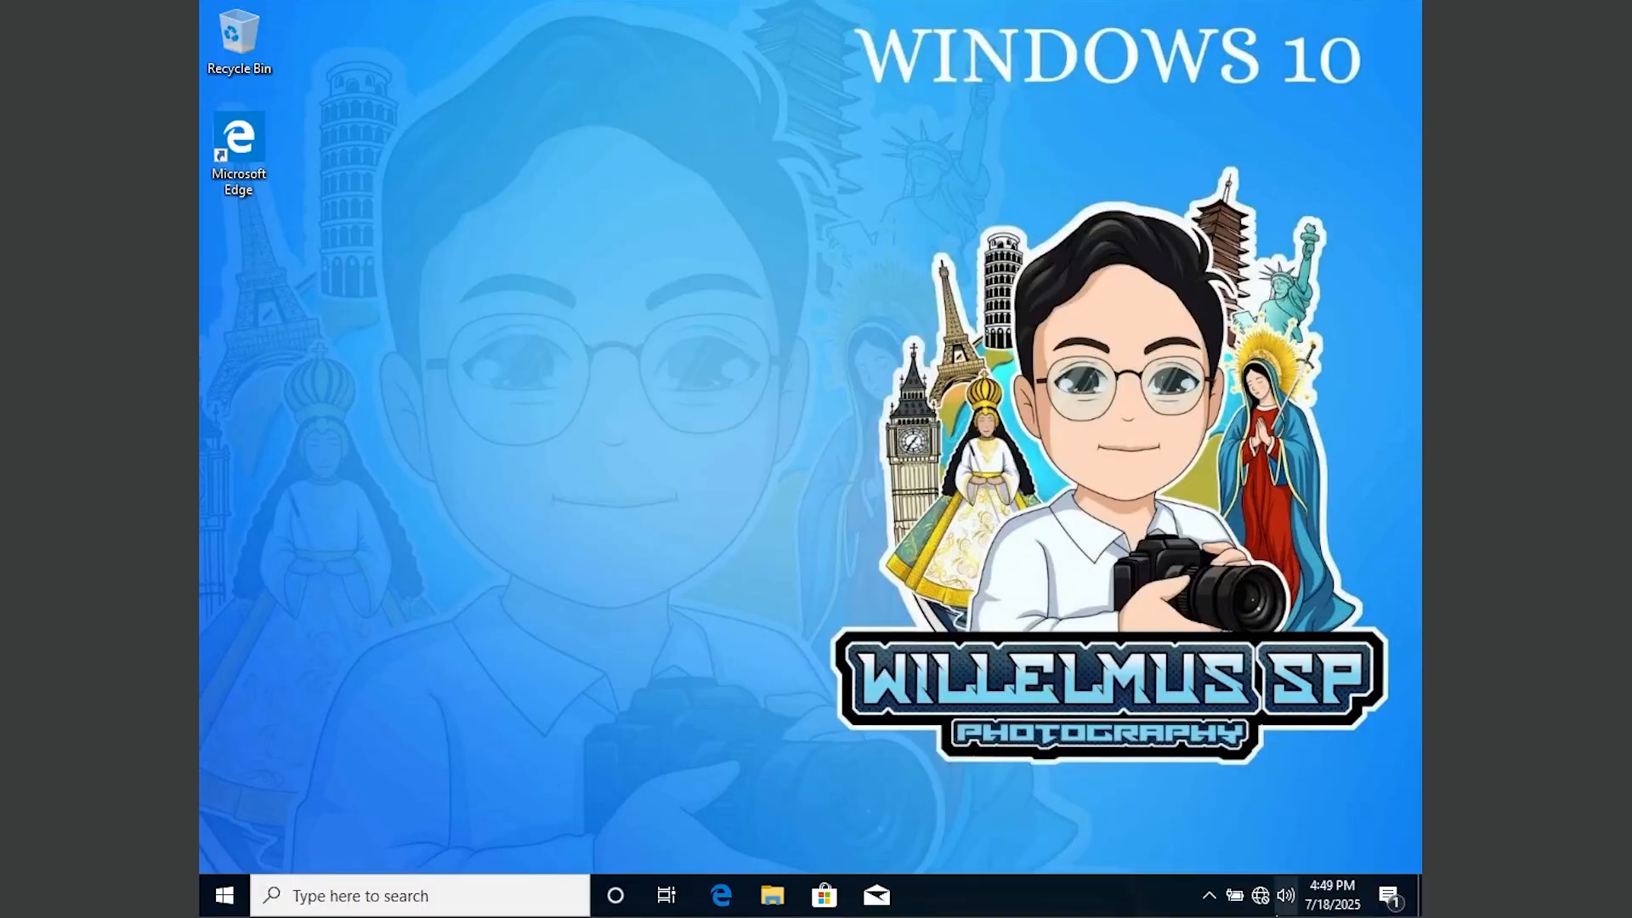
Step: Launch Command Prompt on the Windows 10 client through search
click(379, 887)
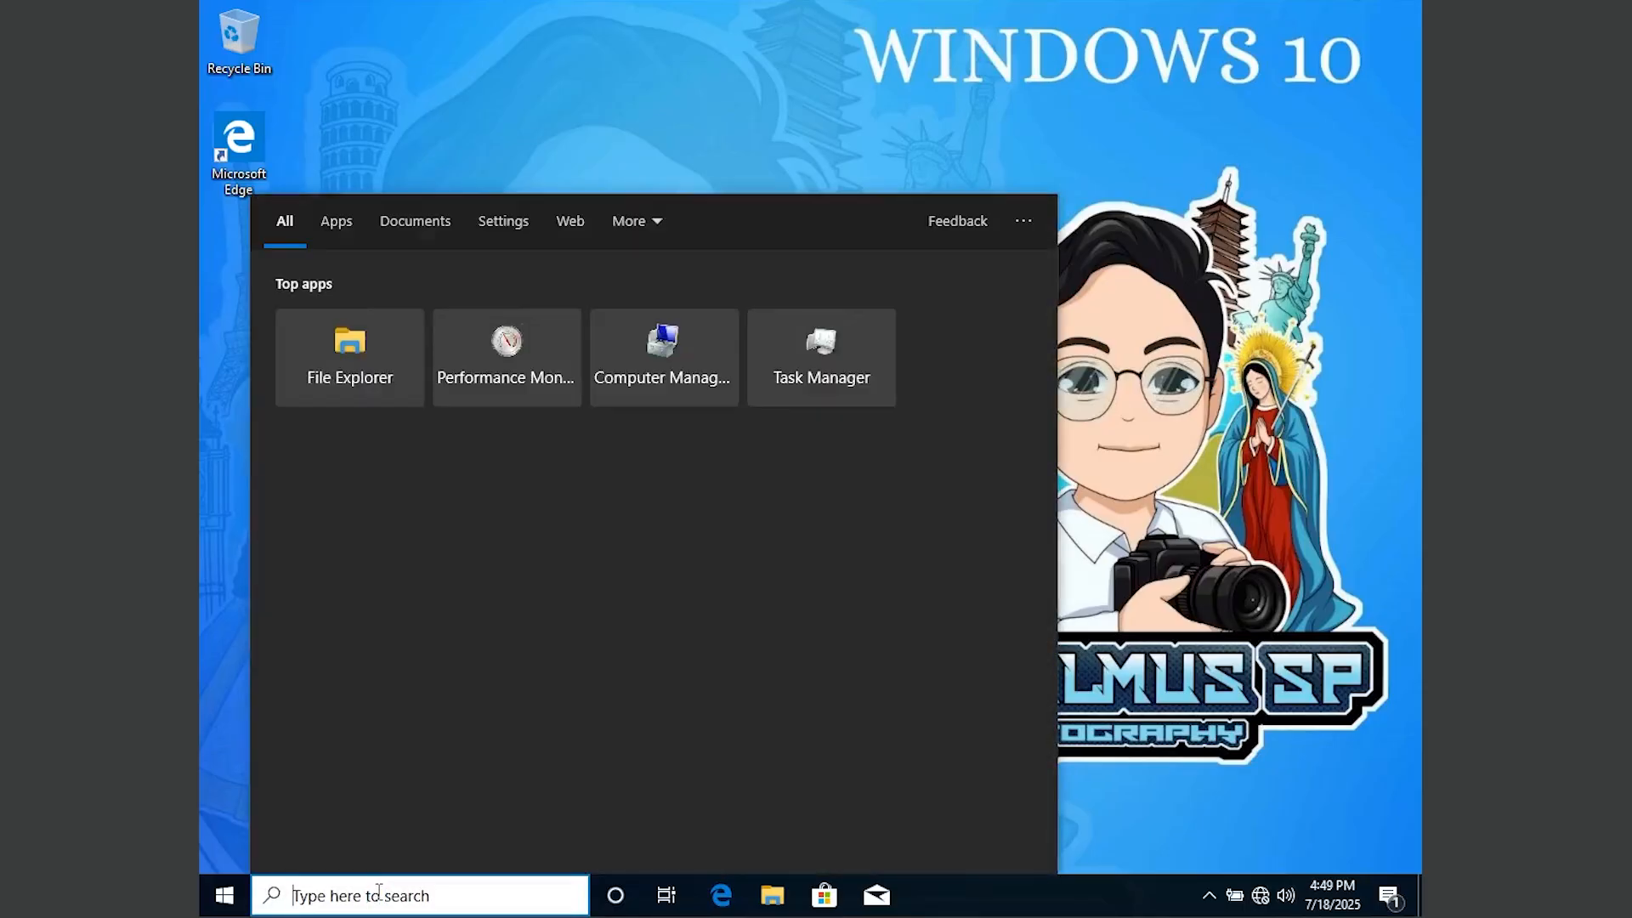
text(cmd)
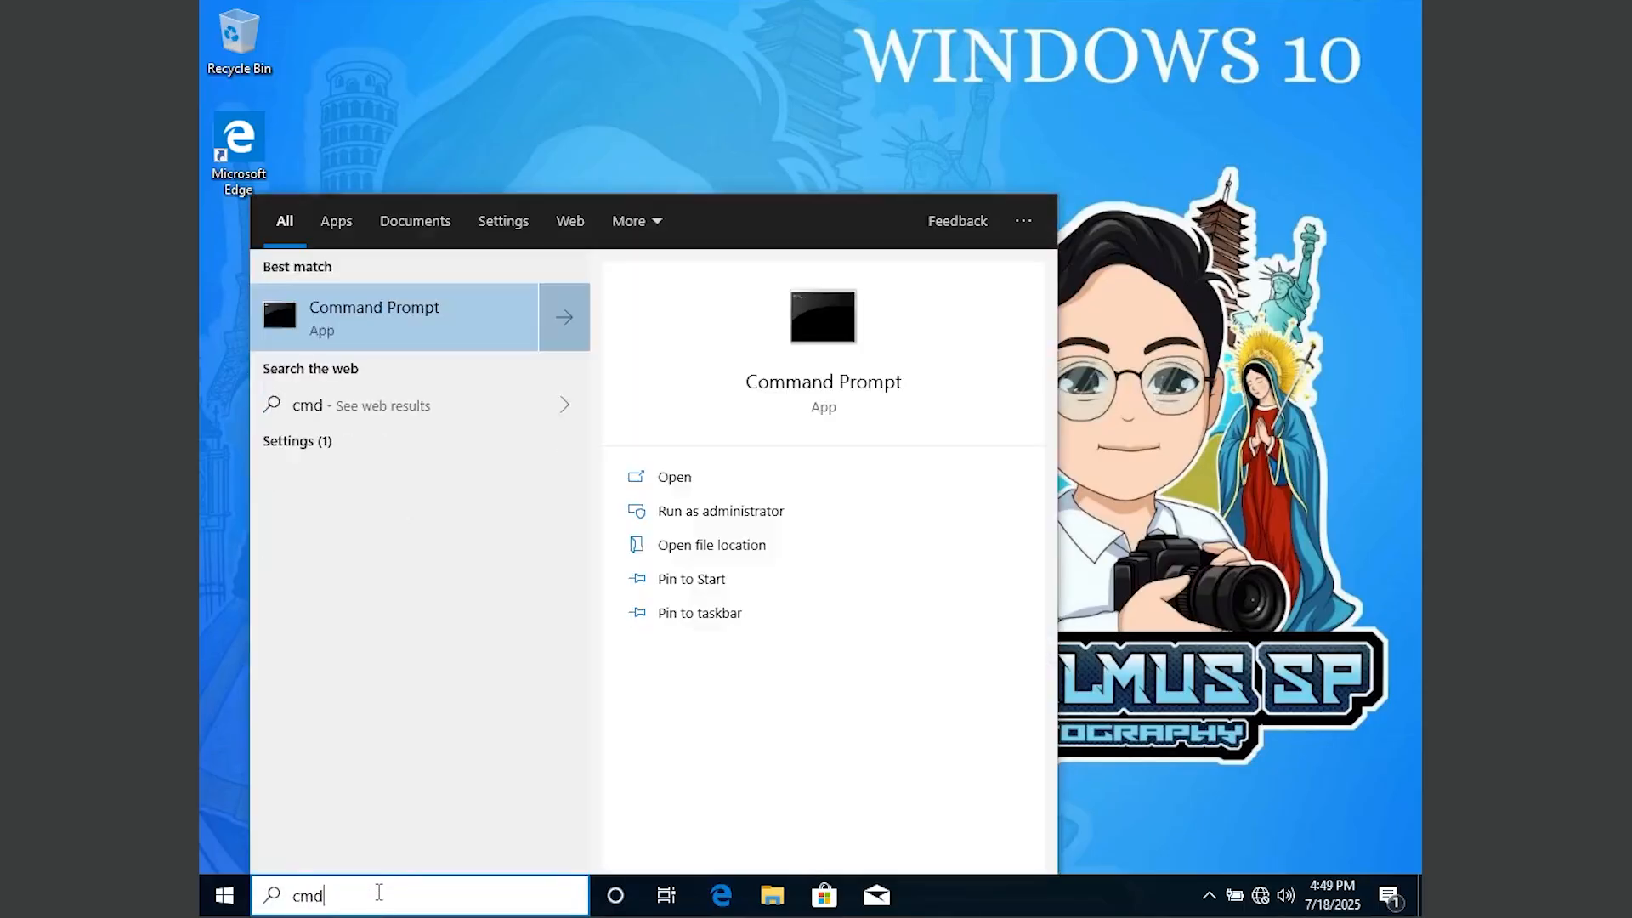
key(Return)
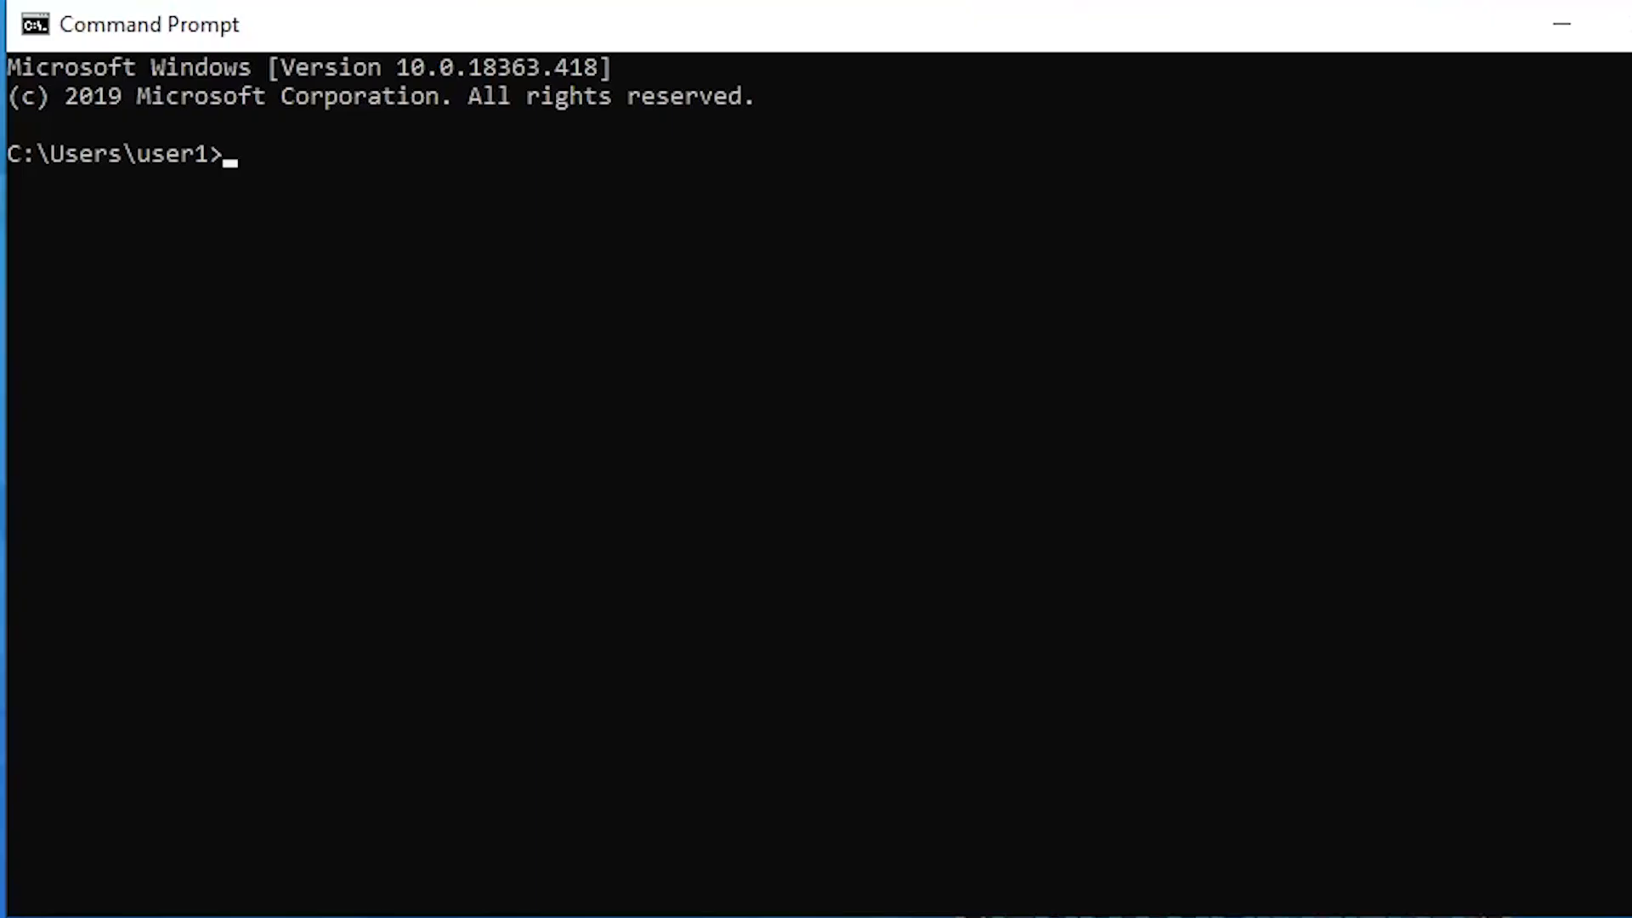
Step: Enter 'gpupdate /force' at the prompt, correcting the missing 'p' typo
text(gpudate)
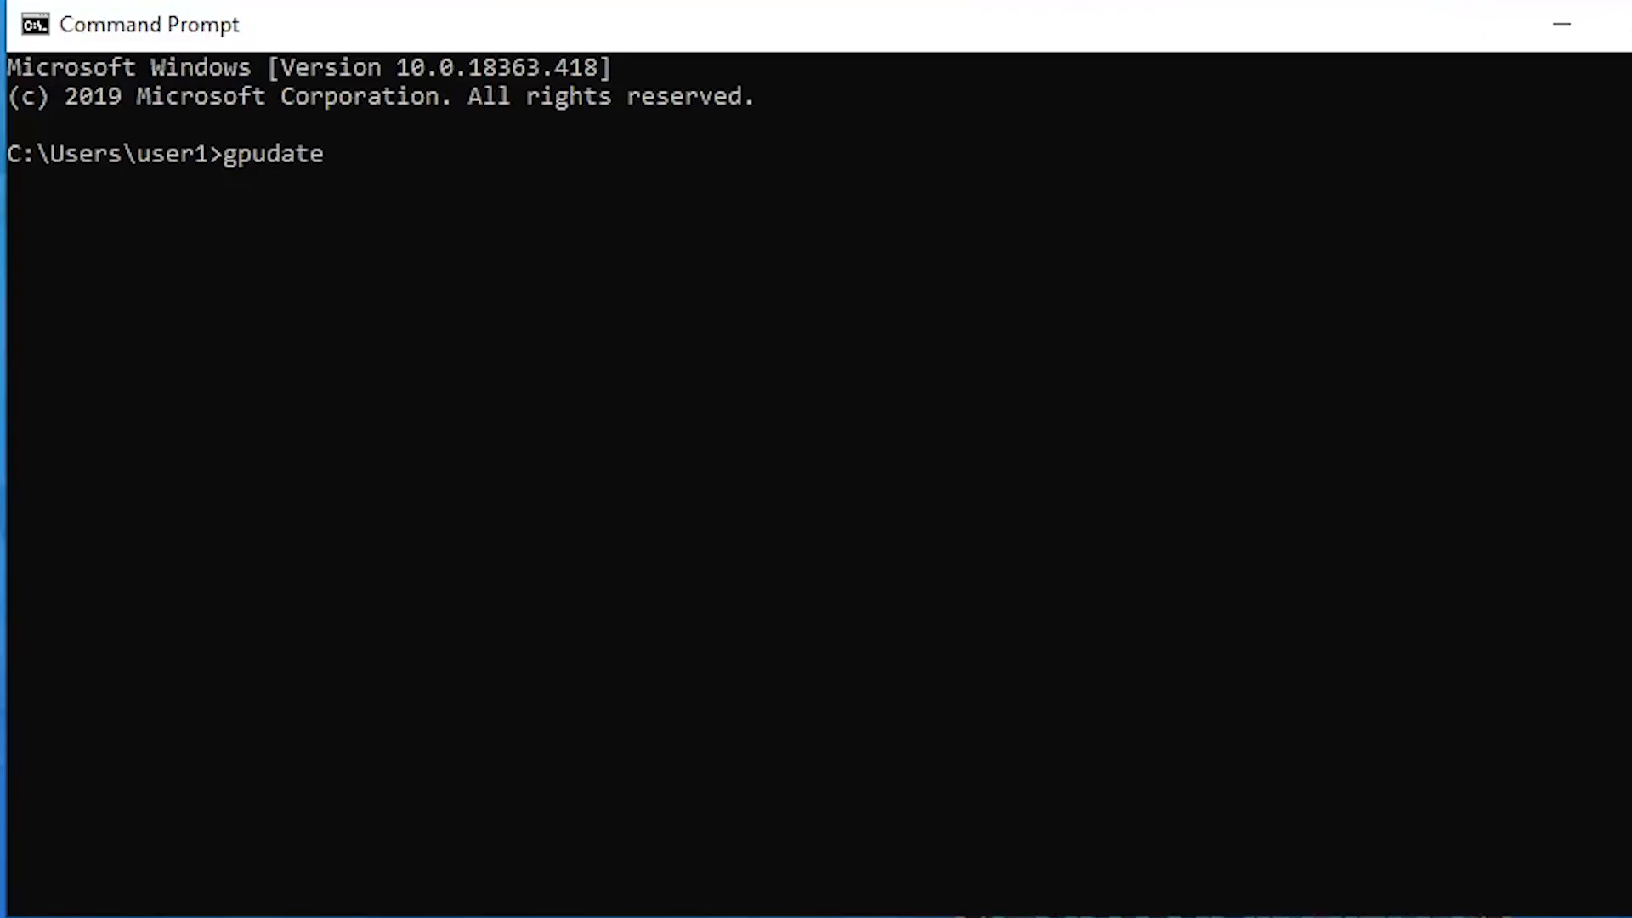
text( /force)
key(Left)
key(Left)
key(Left)
key(Left)
key(Left)
key(Left)
key(Left)
key(Left)
key(Left)
key(Left)
key(Left)
key(Left)
key(Right)
key(Left)
text(p)
key(BackSpace)
key(Right)
text(p)
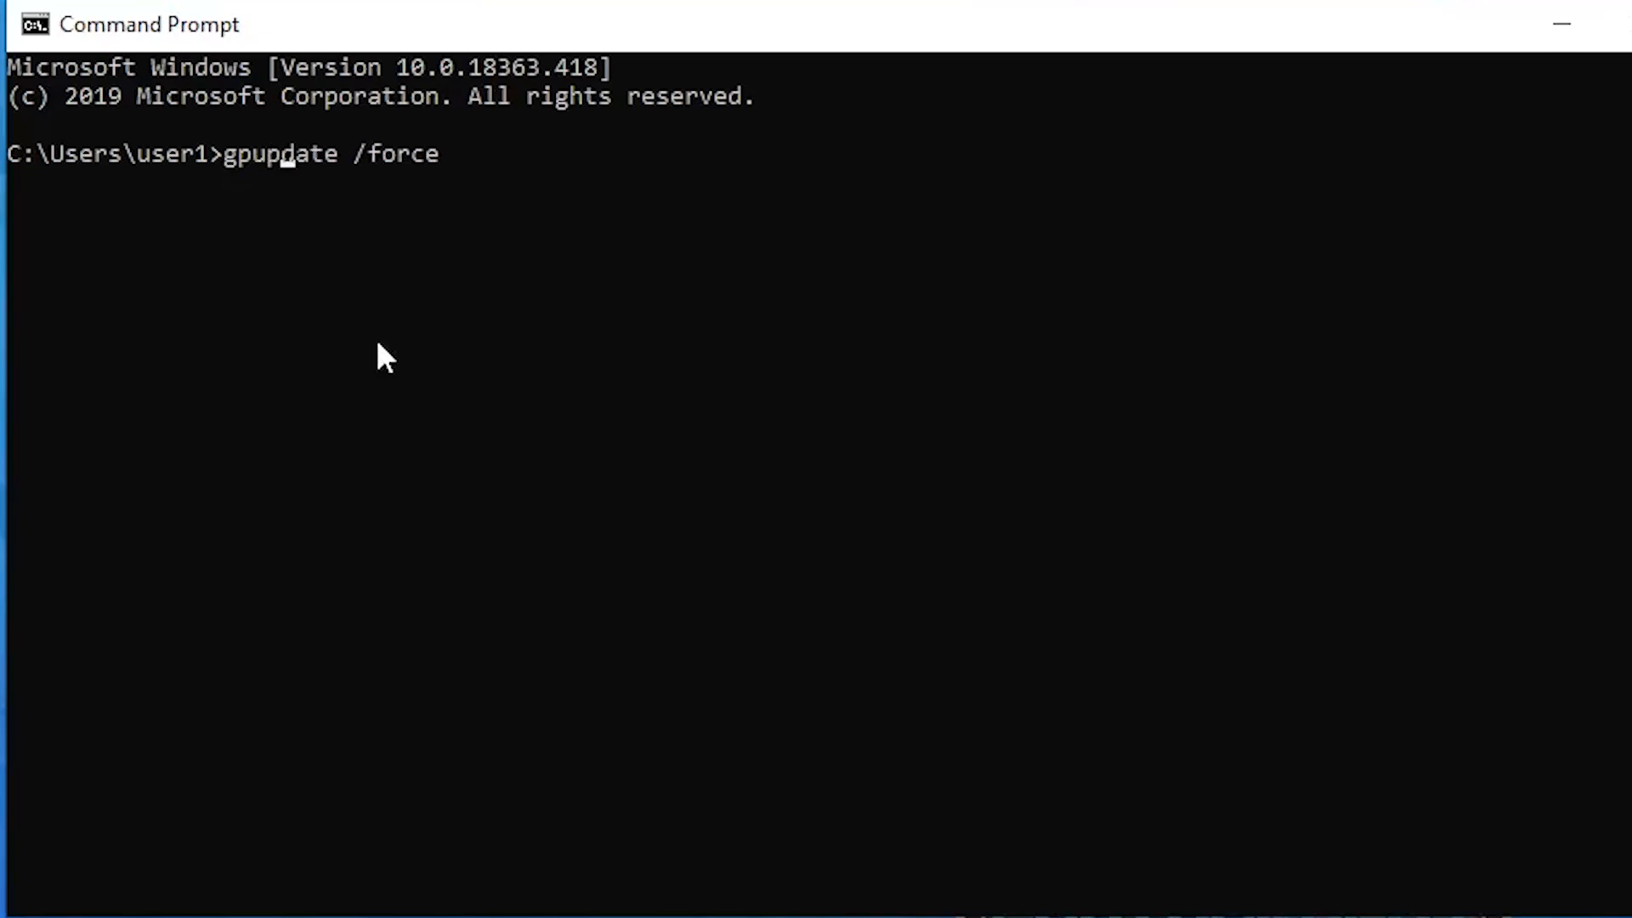
click(459, 158)
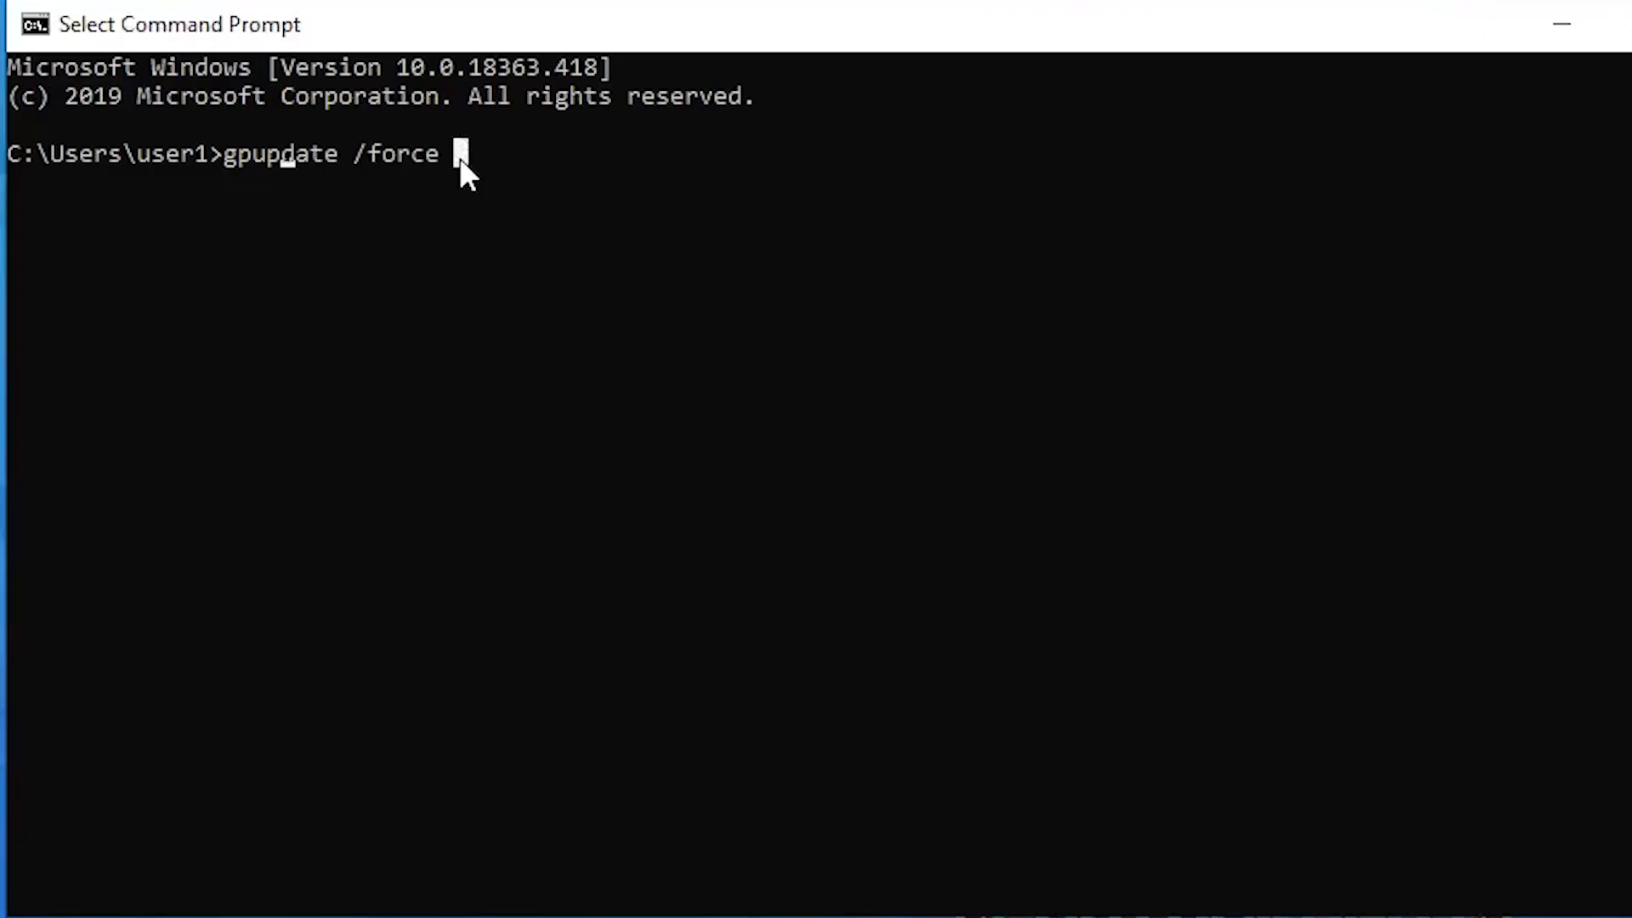
key(Return)
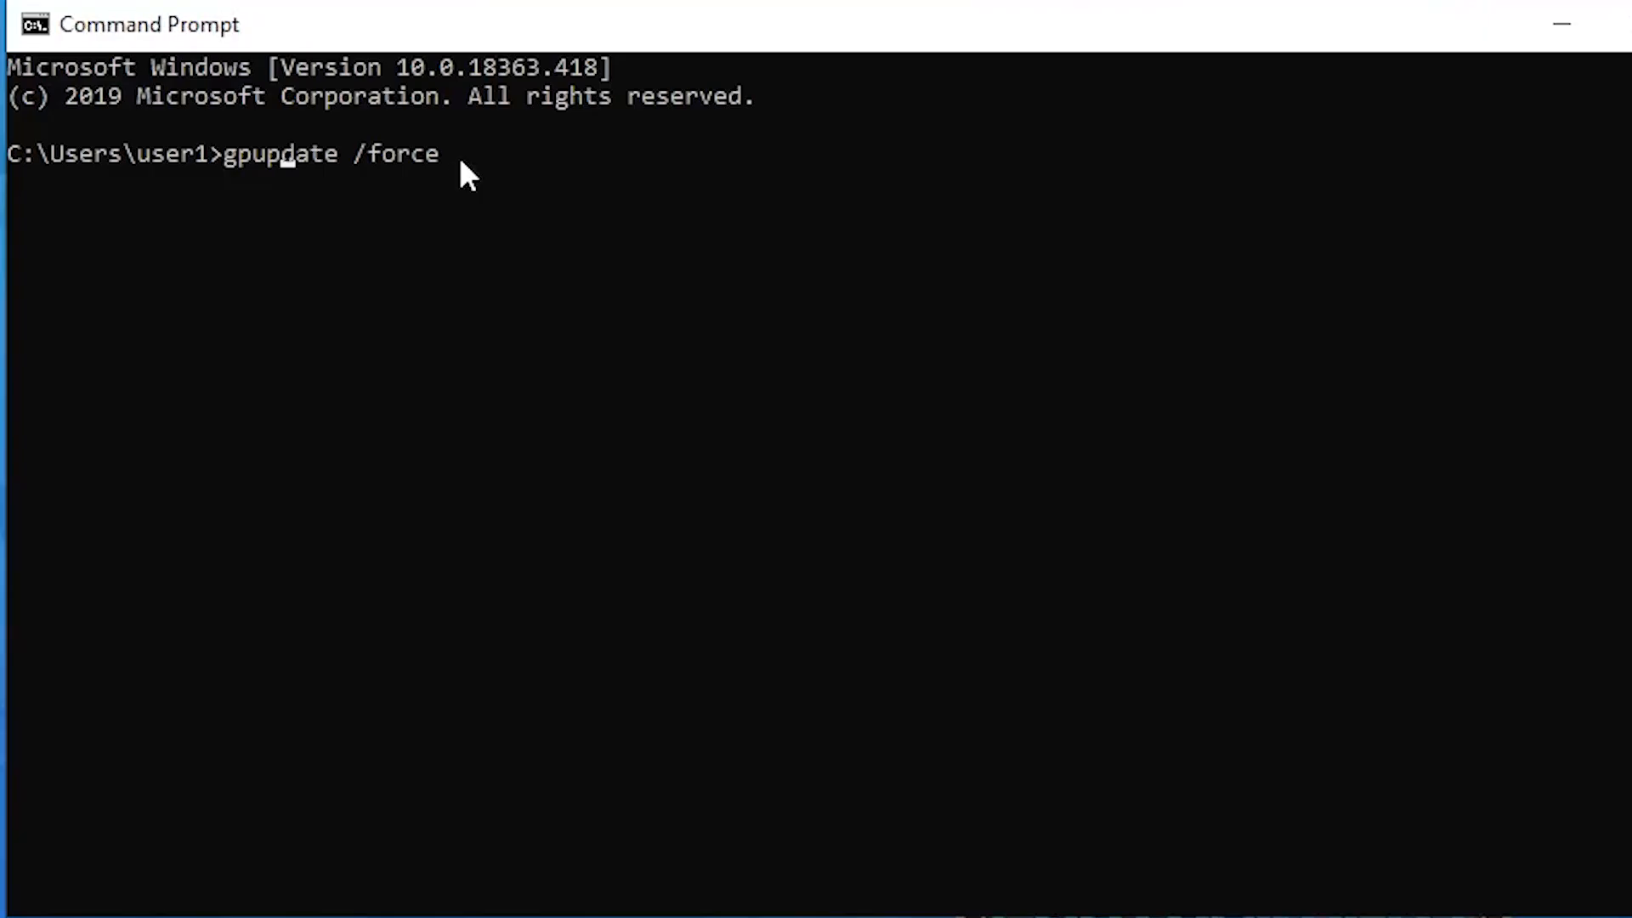
click(440, 157)
Step: Run gpupdate /force and answer 'y' to log the client user off
key(Return)
key(Return)
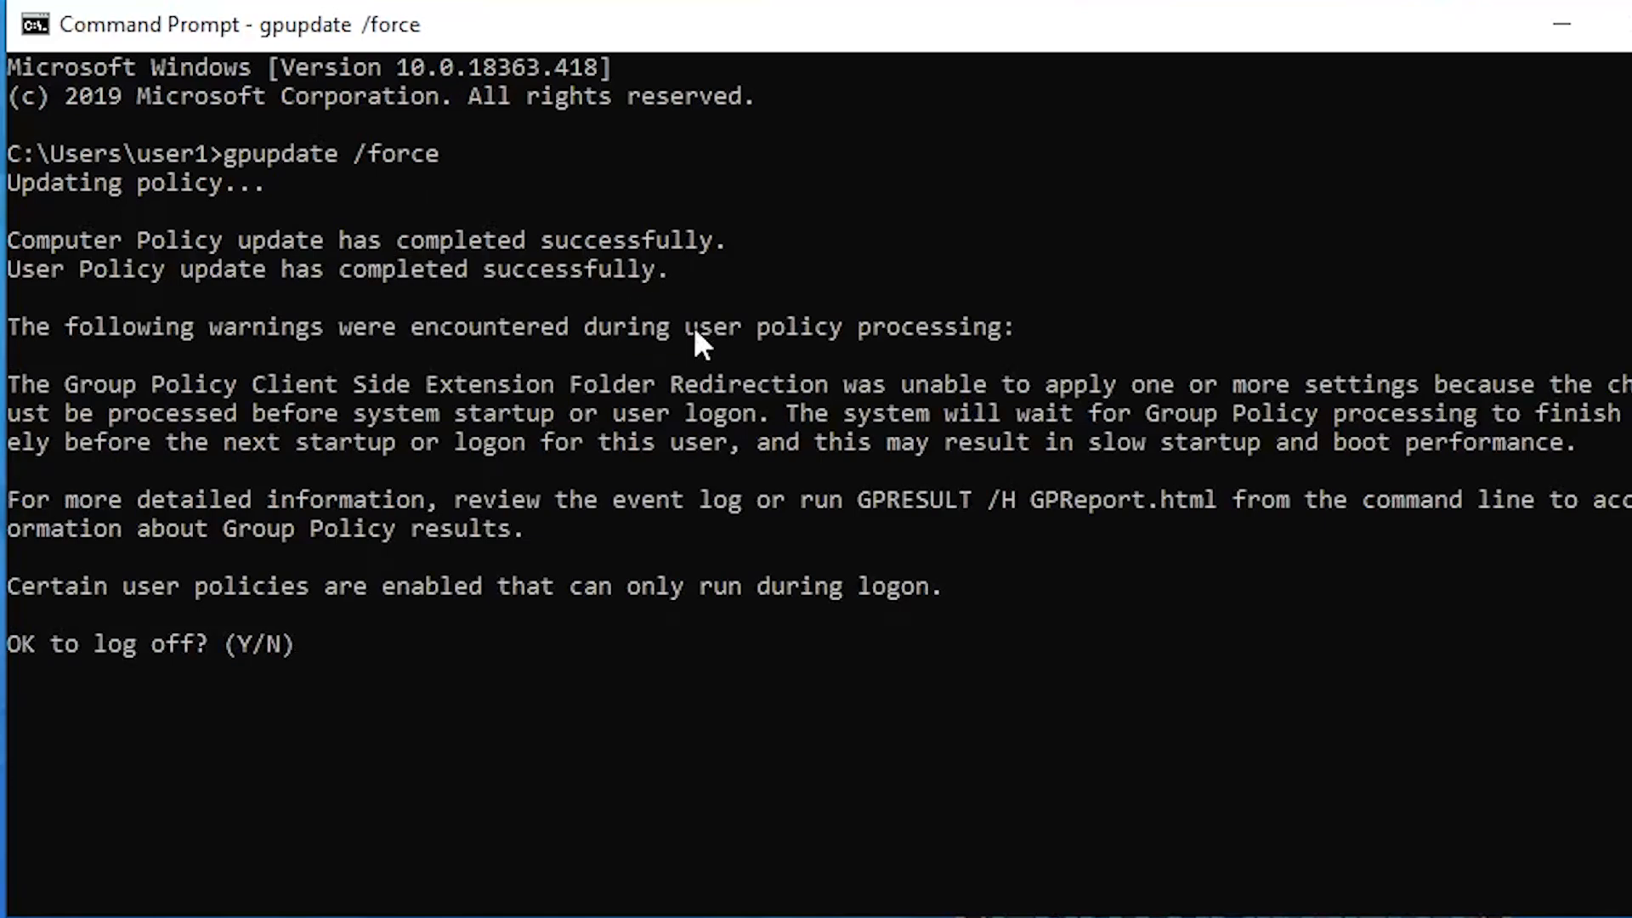
text(y)
key(Return)
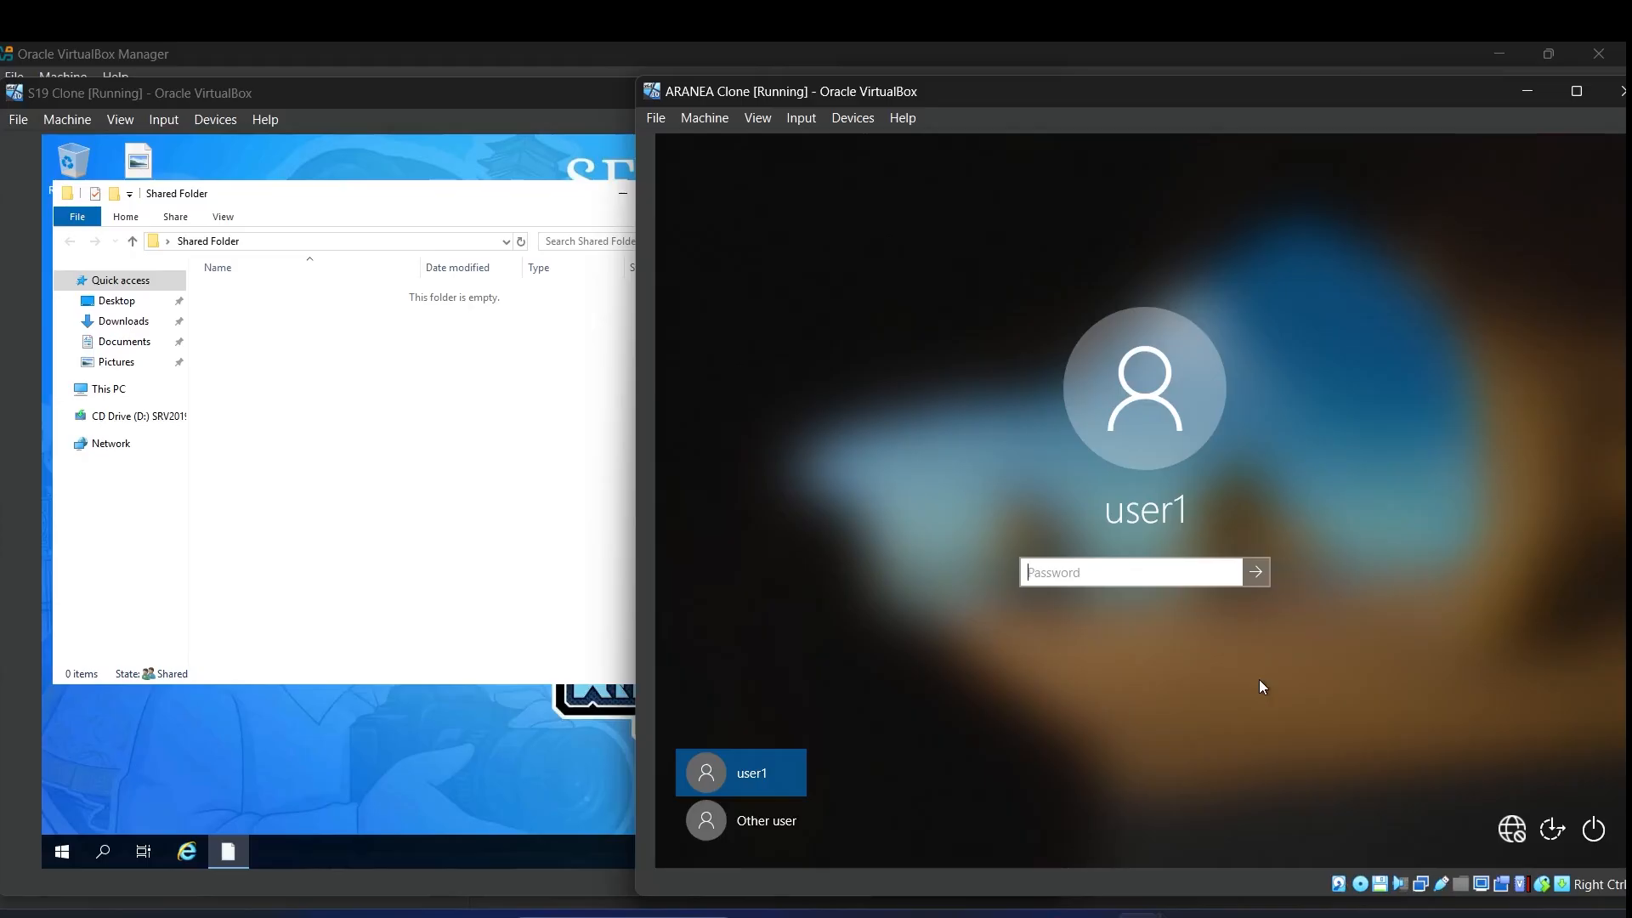
Step: Sign user1 back in on the Windows 10 client with their password, then view the server's Shared Folder
text(*******01)
click(1229, 573)
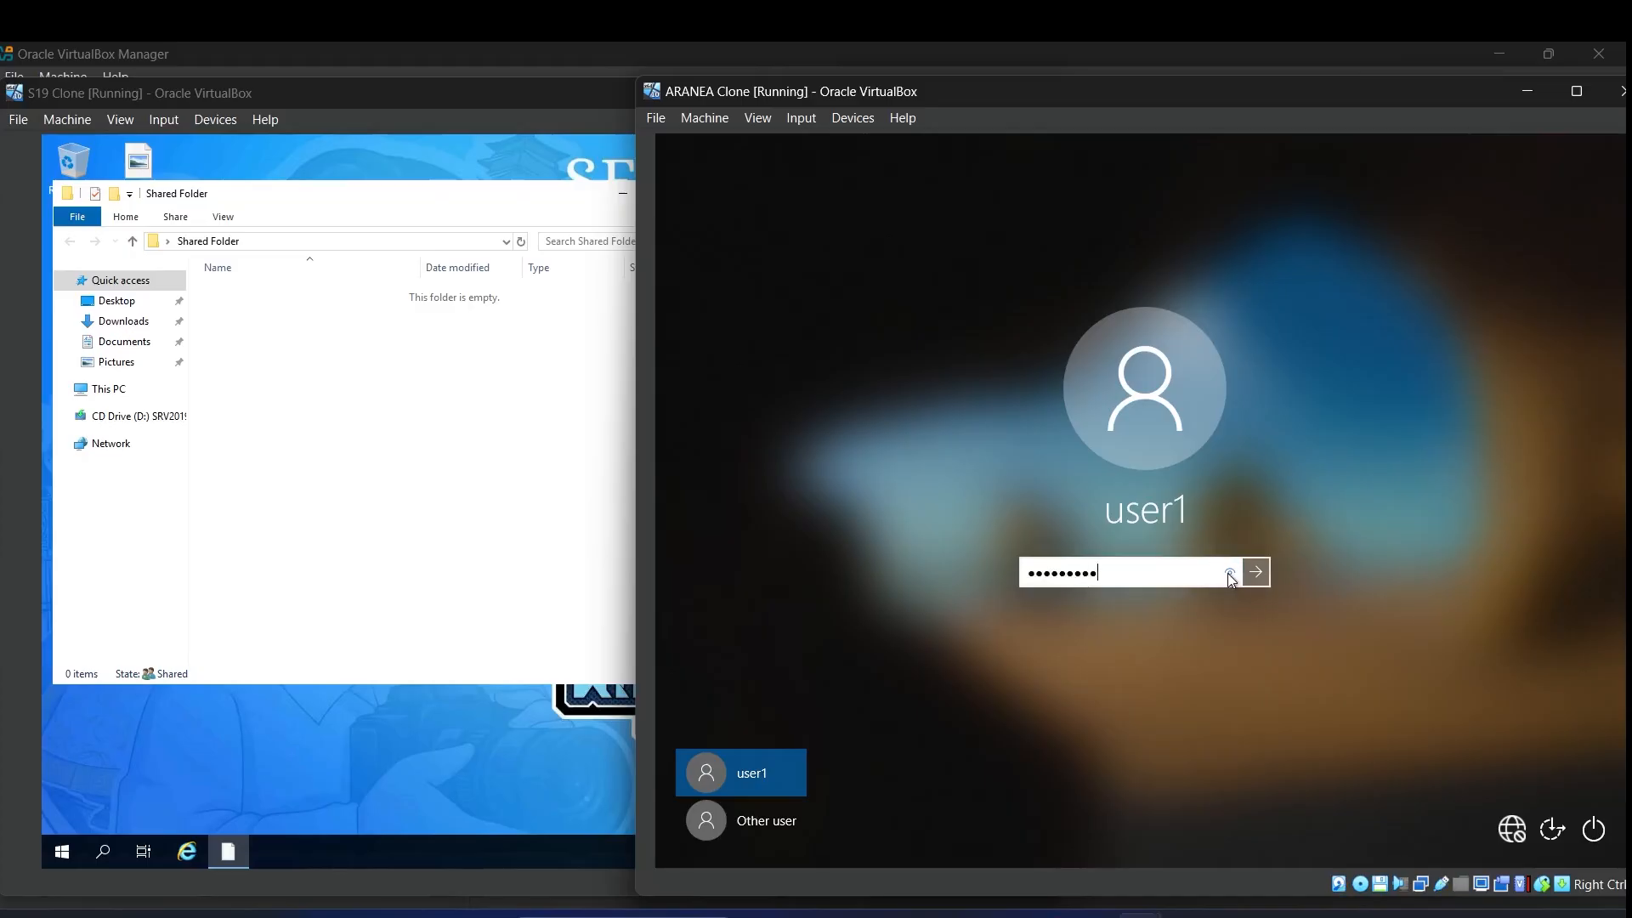
click(1255, 572)
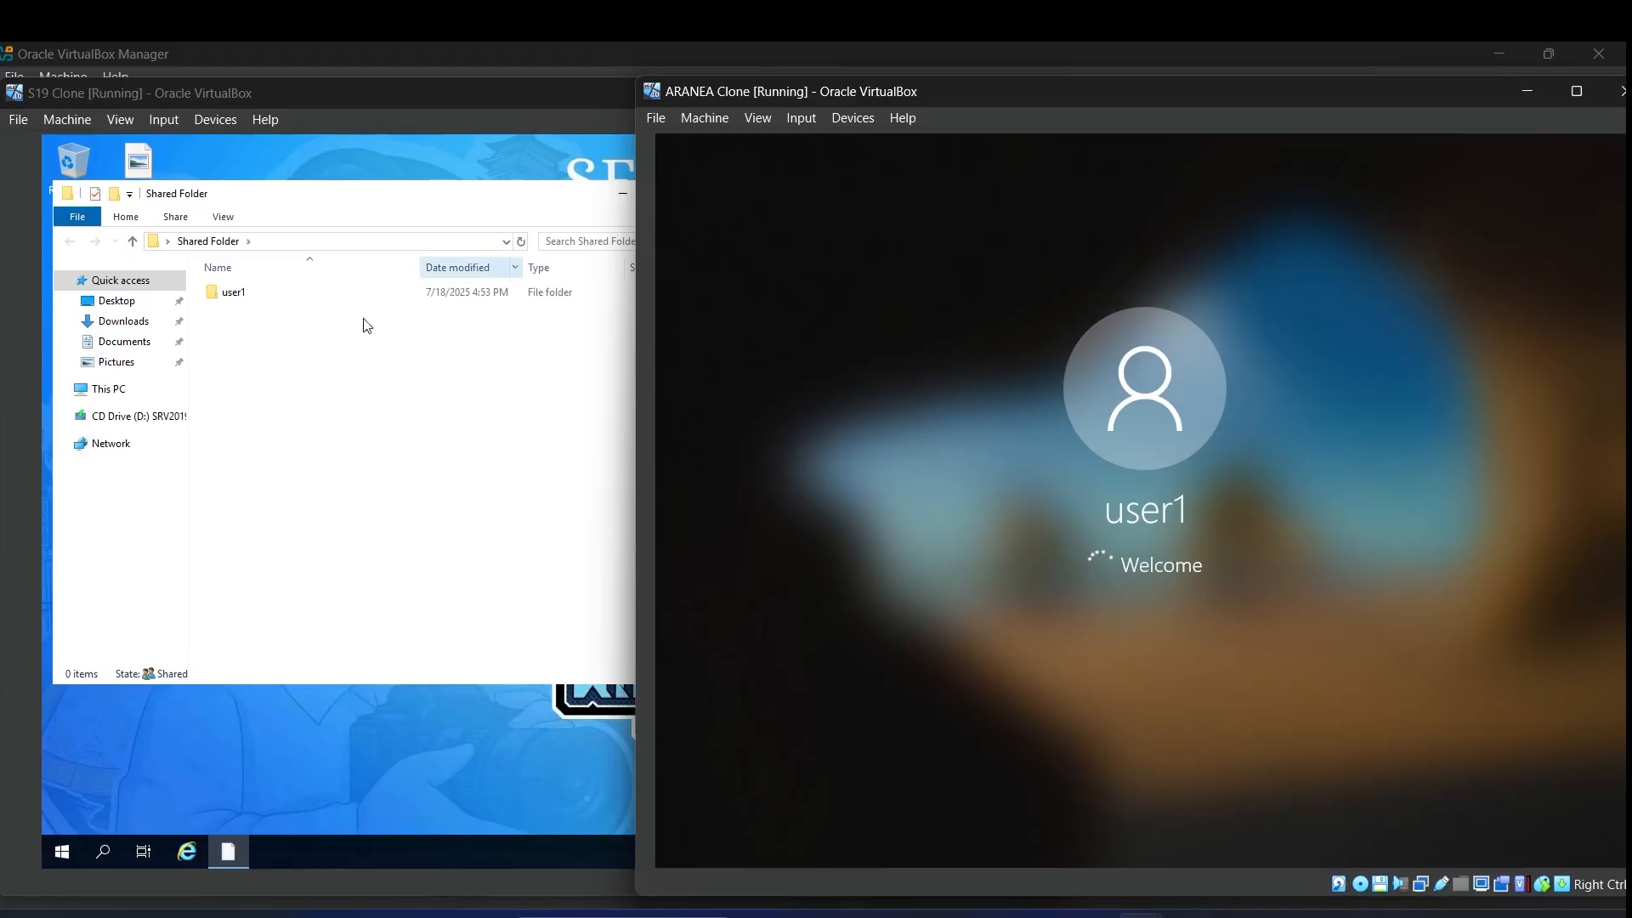
click(346, 382)
drag(390, 199, 383, 257)
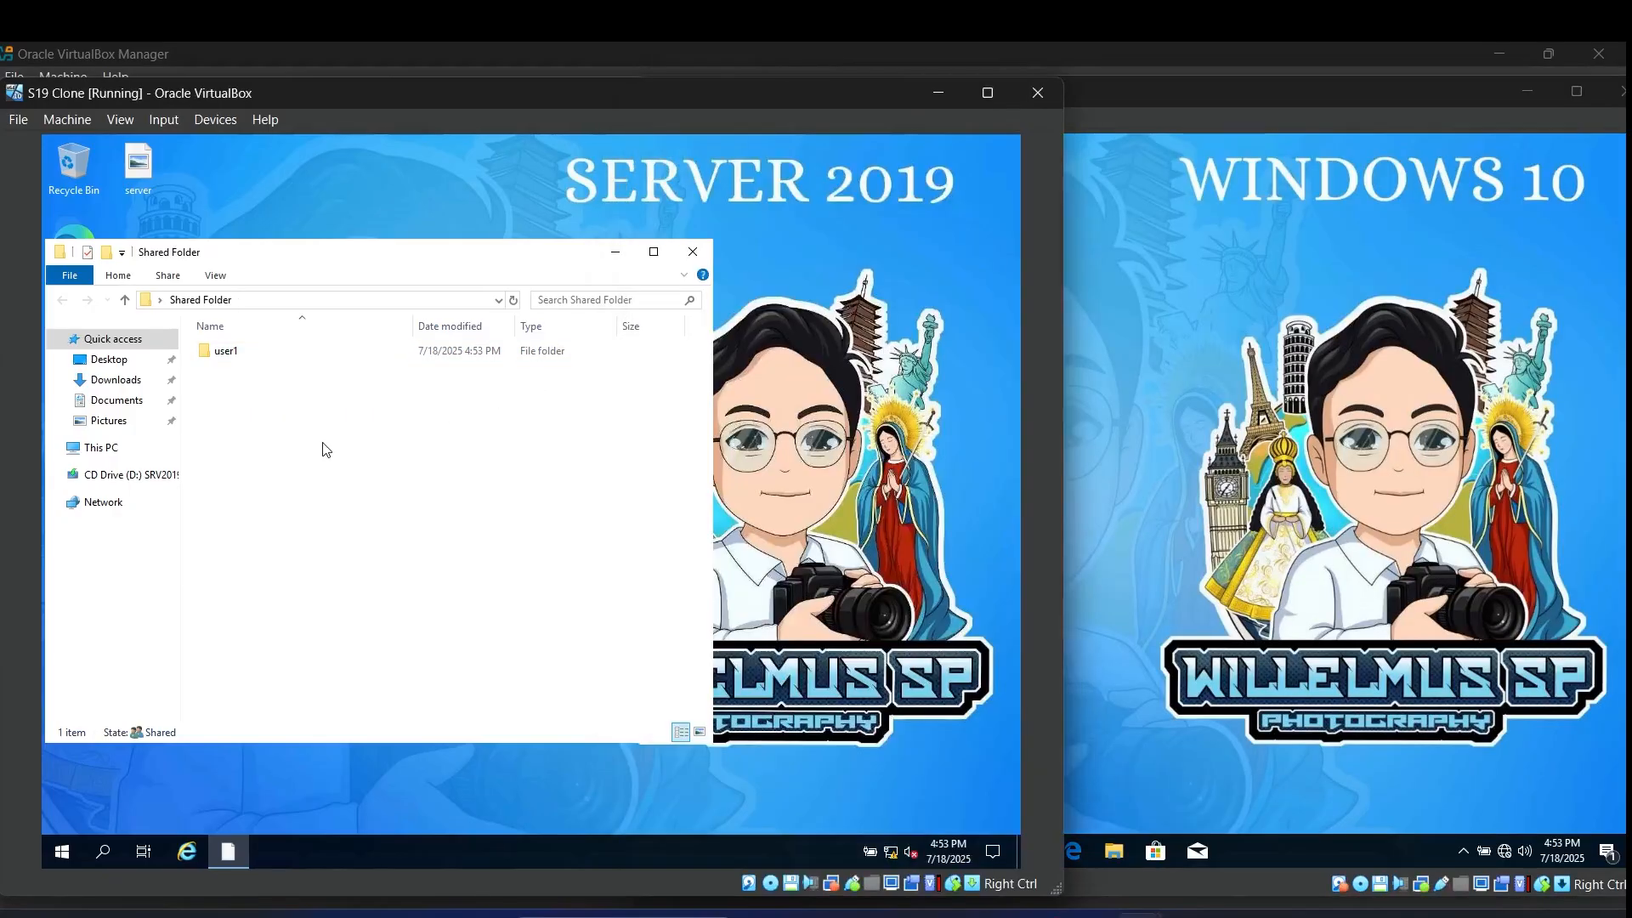
Step: Create a folder named 'file from server' in user1\Desktop on the server's Shared Folder
double_click(228, 356)
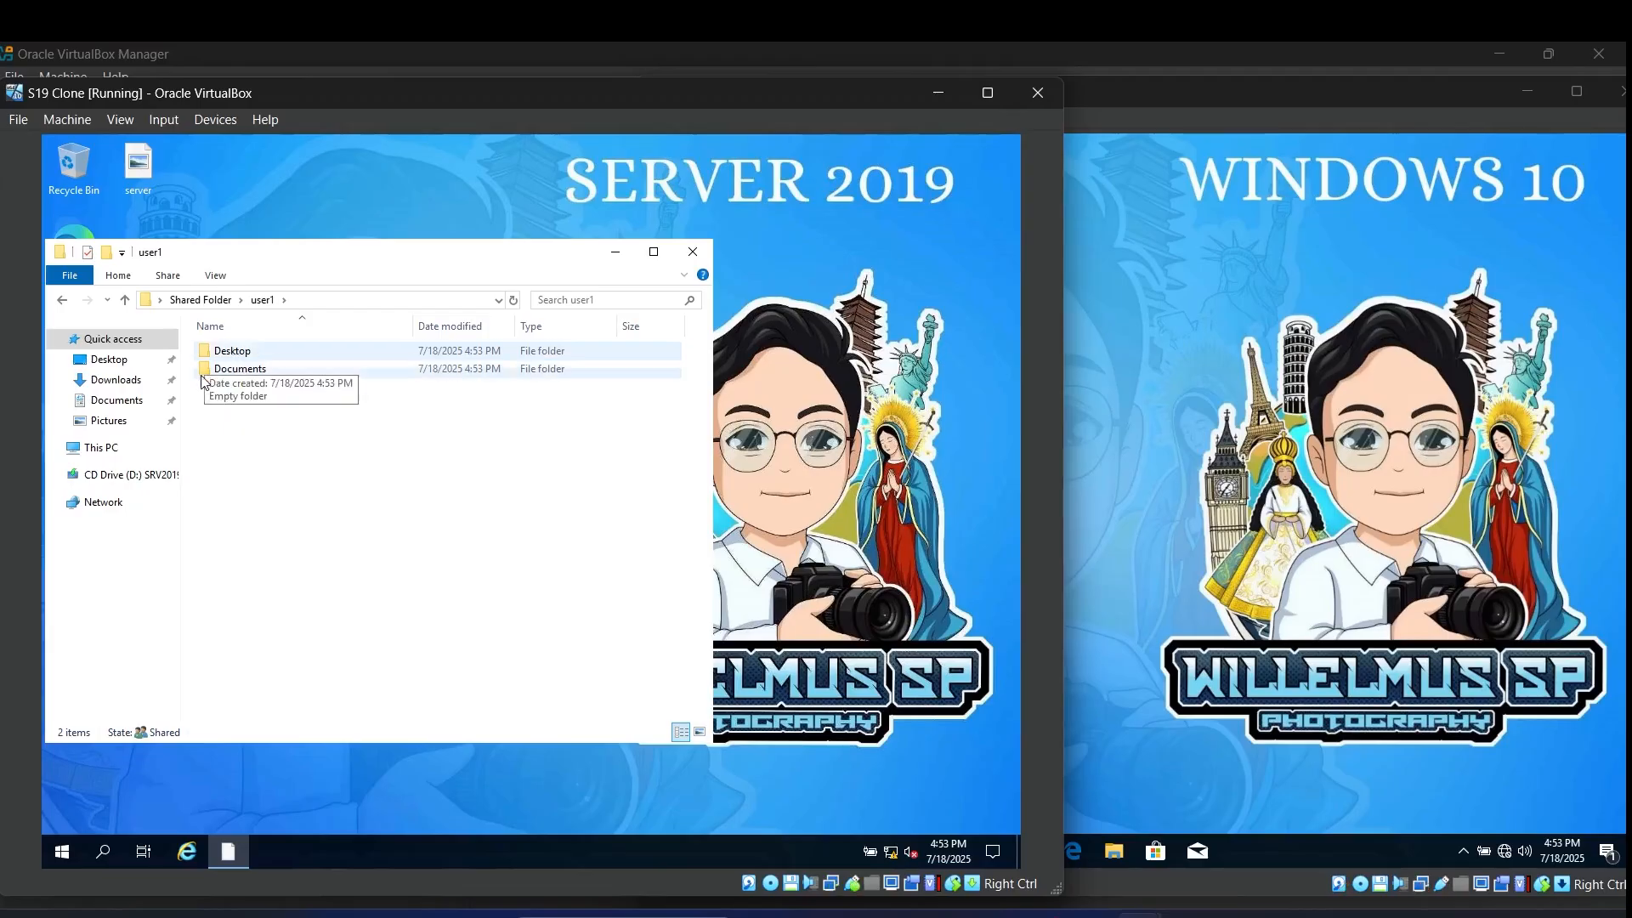
double_click(229, 352)
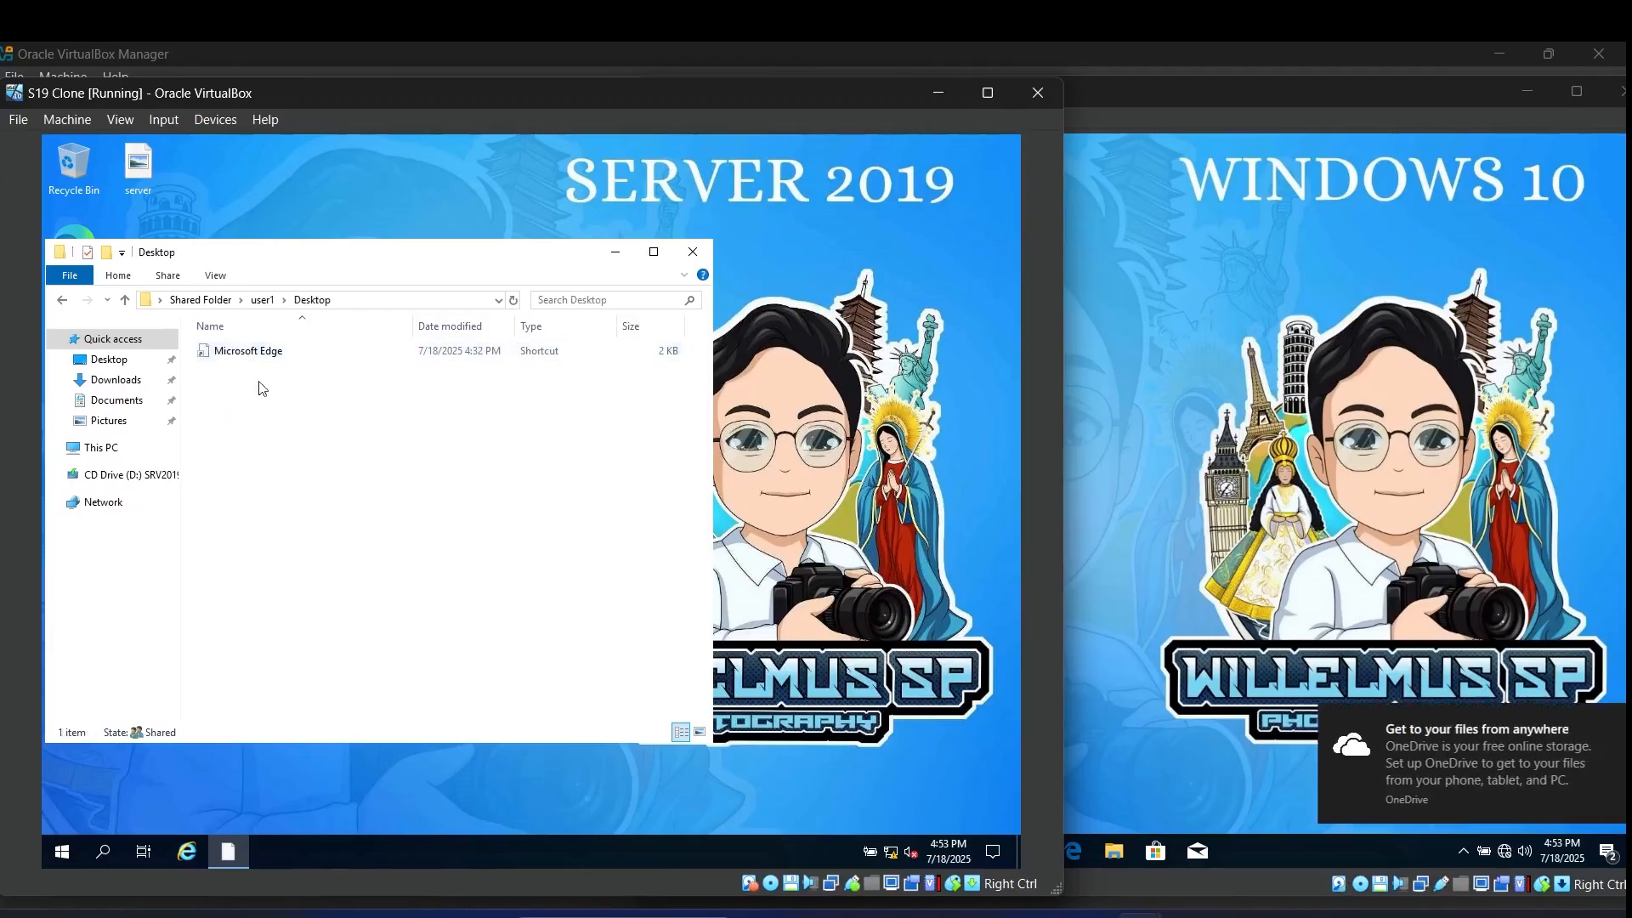
right_click(242, 410)
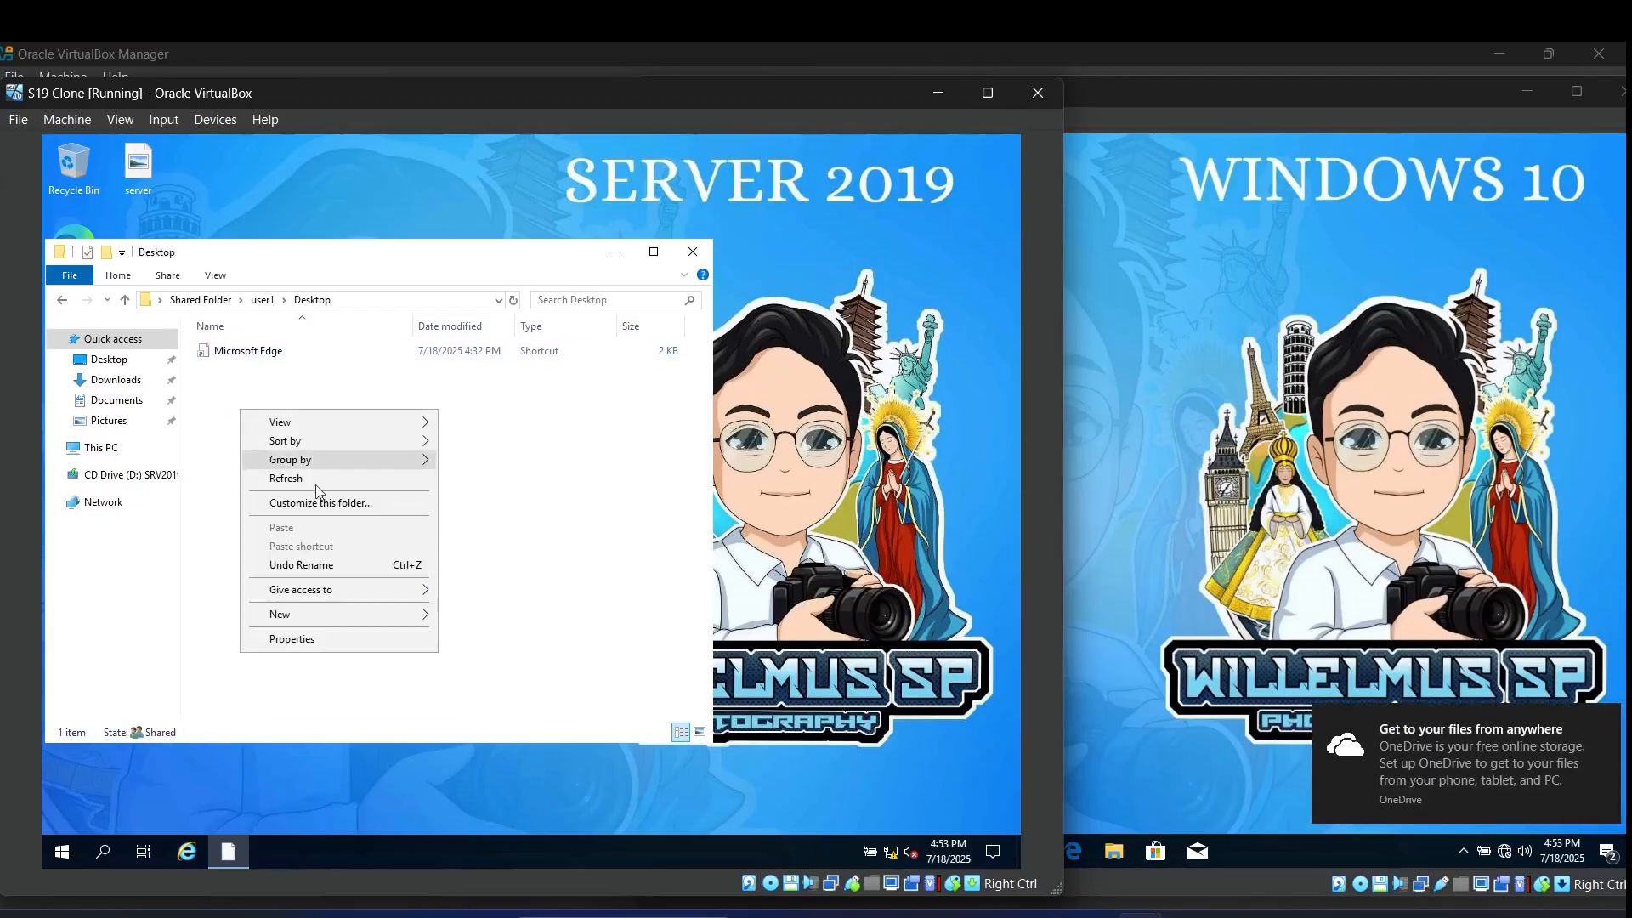
mouse_move(291, 616)
click(463, 620)
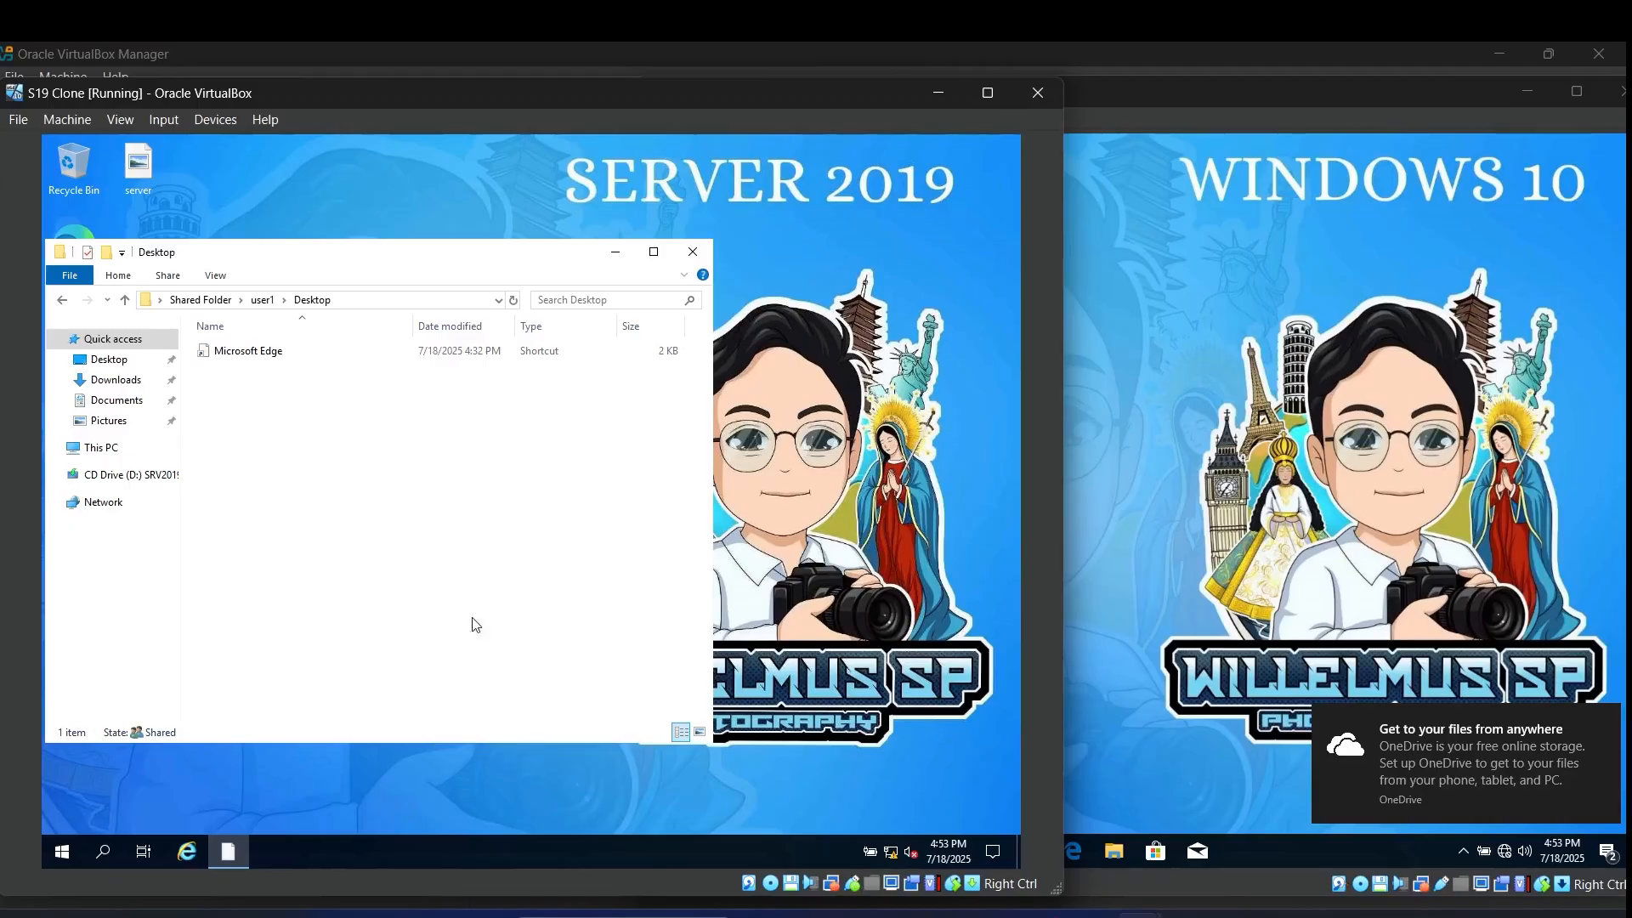
key(BackSpace)
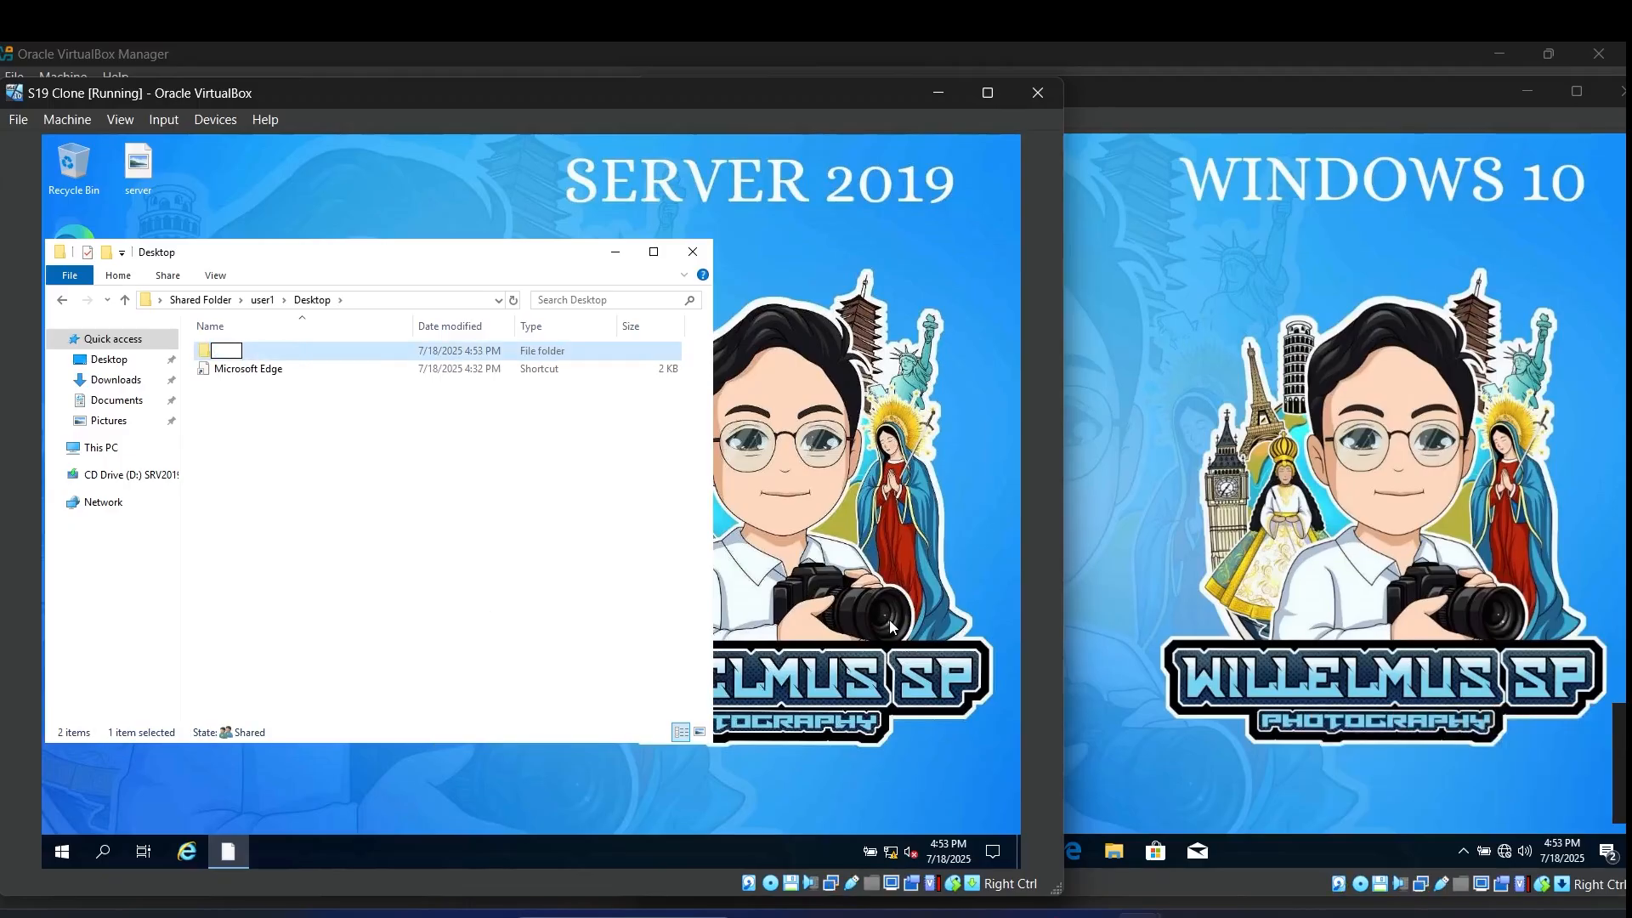
text(fil)
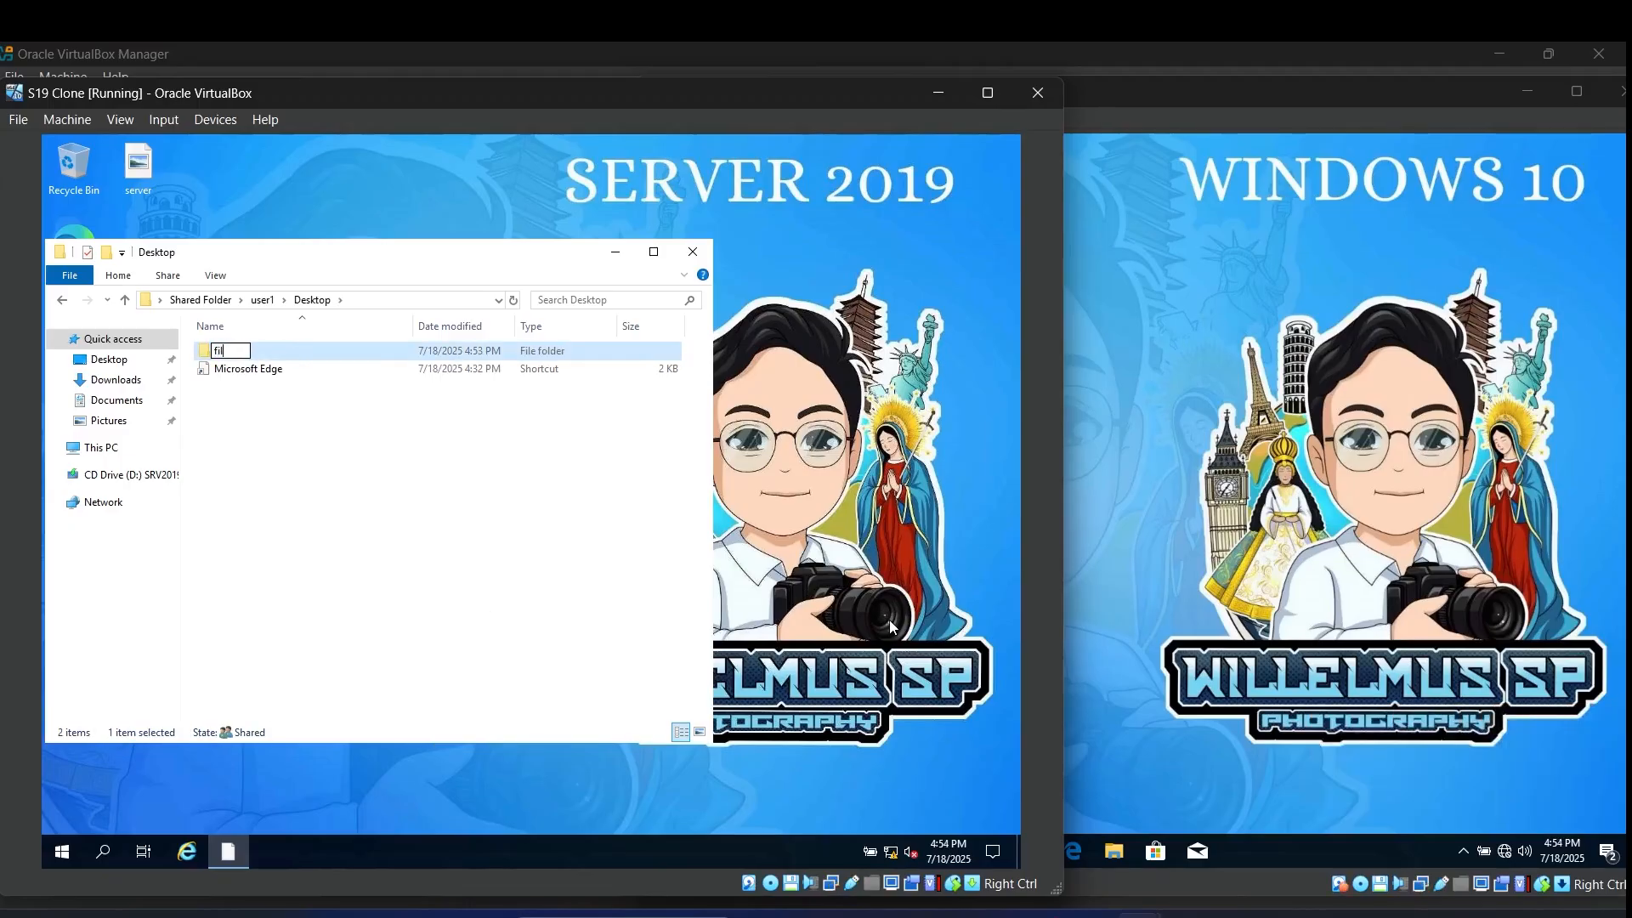
text(e from ser)
text(ver)
click(479, 489)
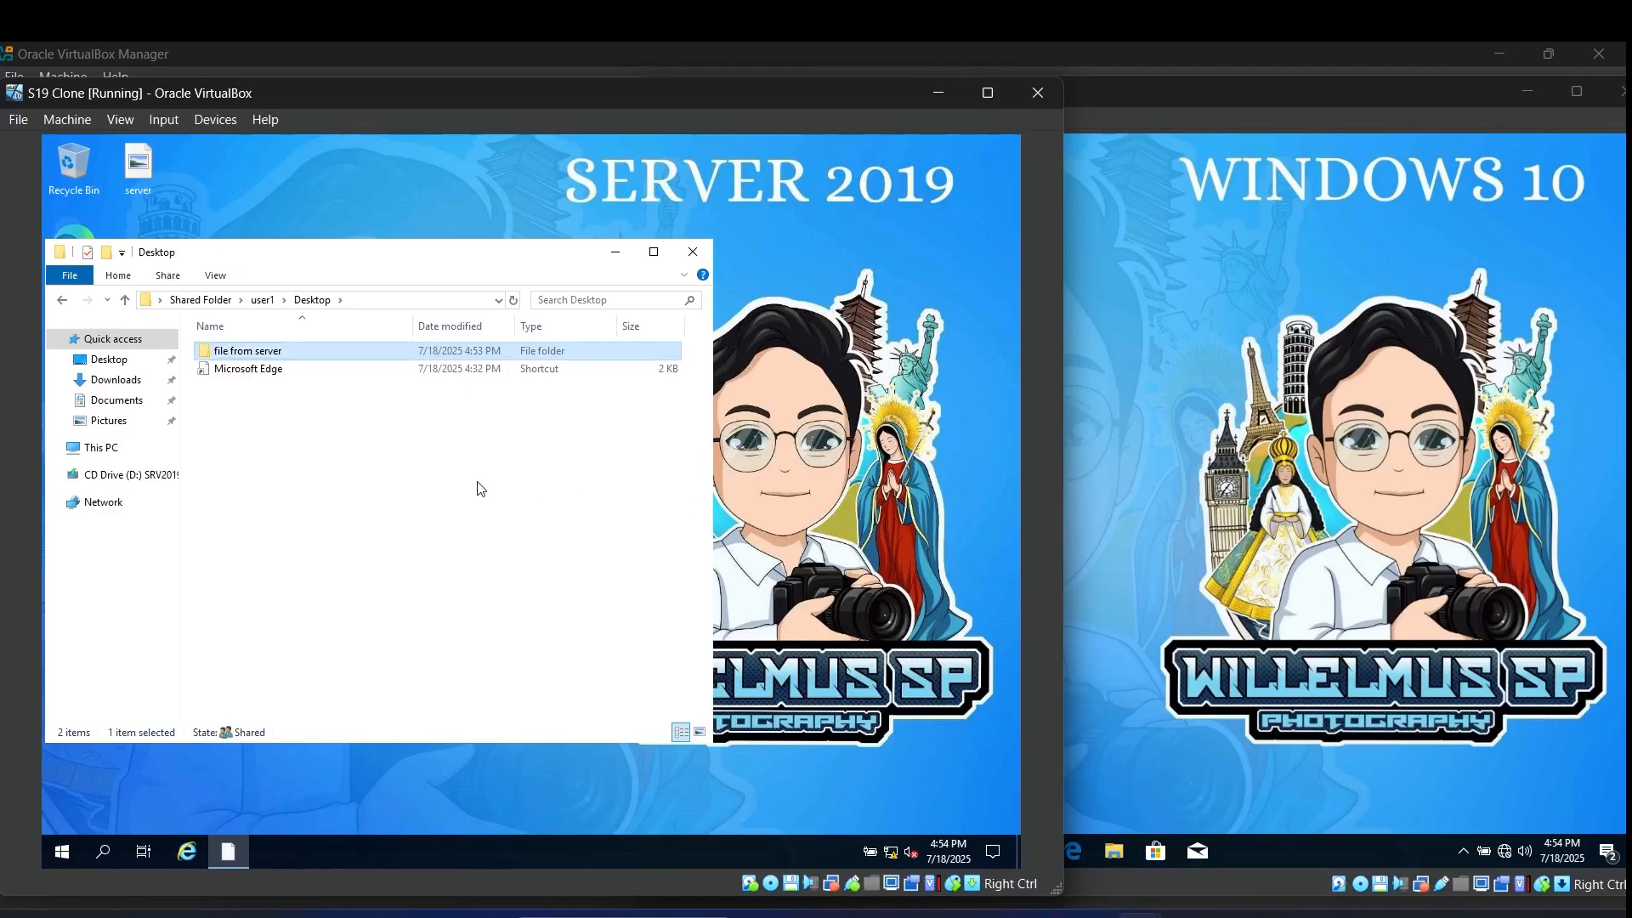
Step: Open the Documents folder in File Explorer on the Windows 10 client
click(1171, 382)
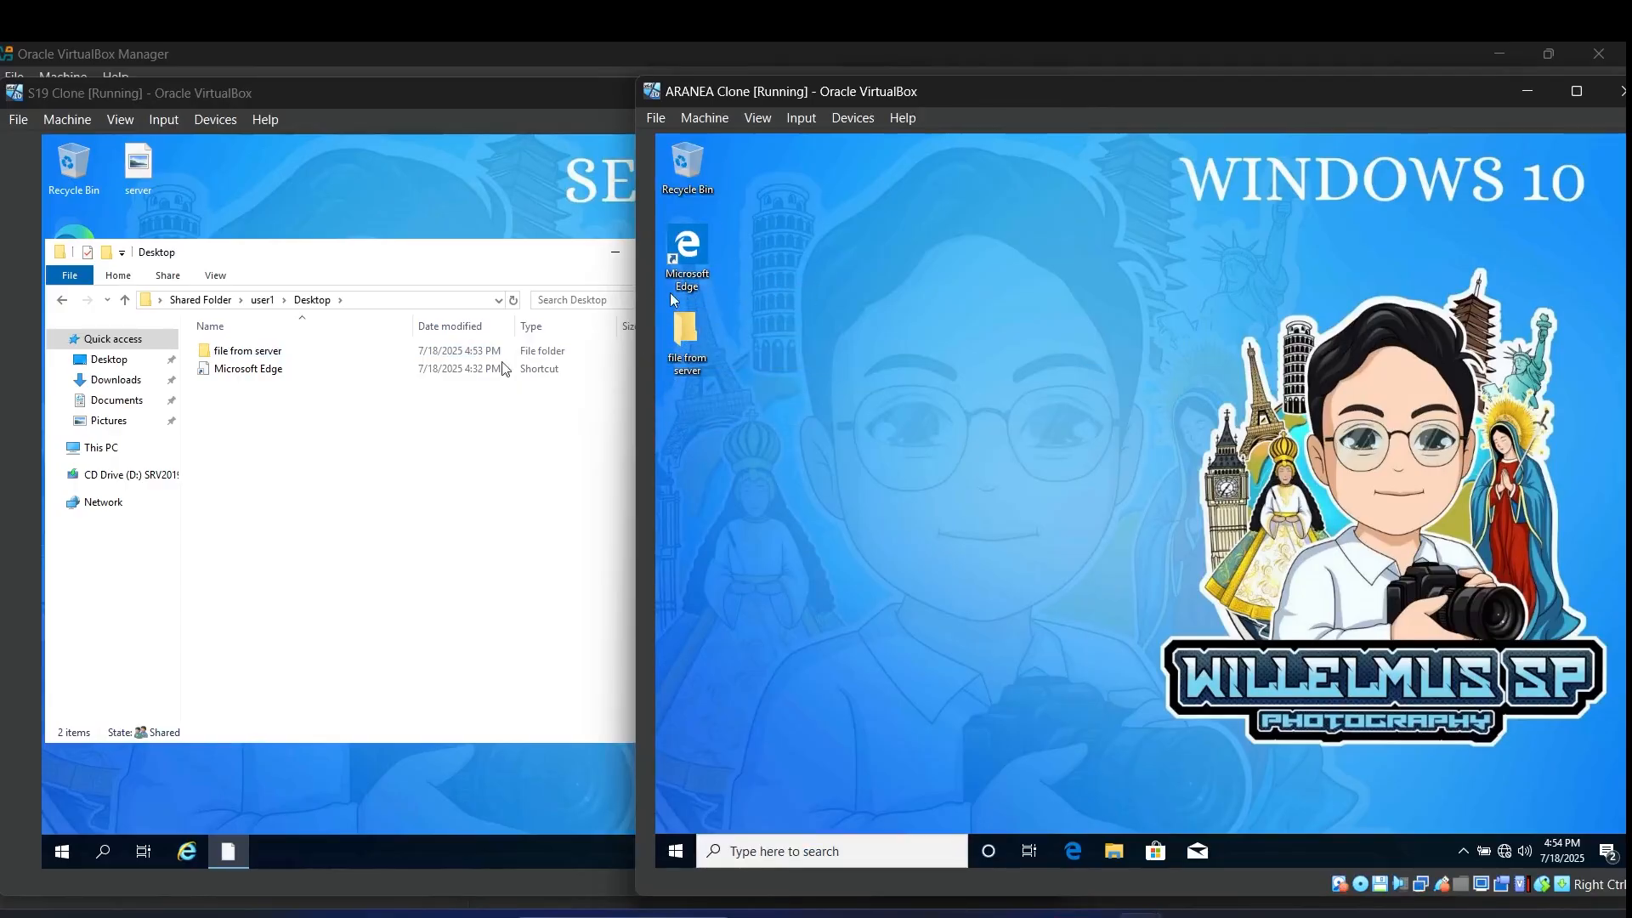
click(1115, 853)
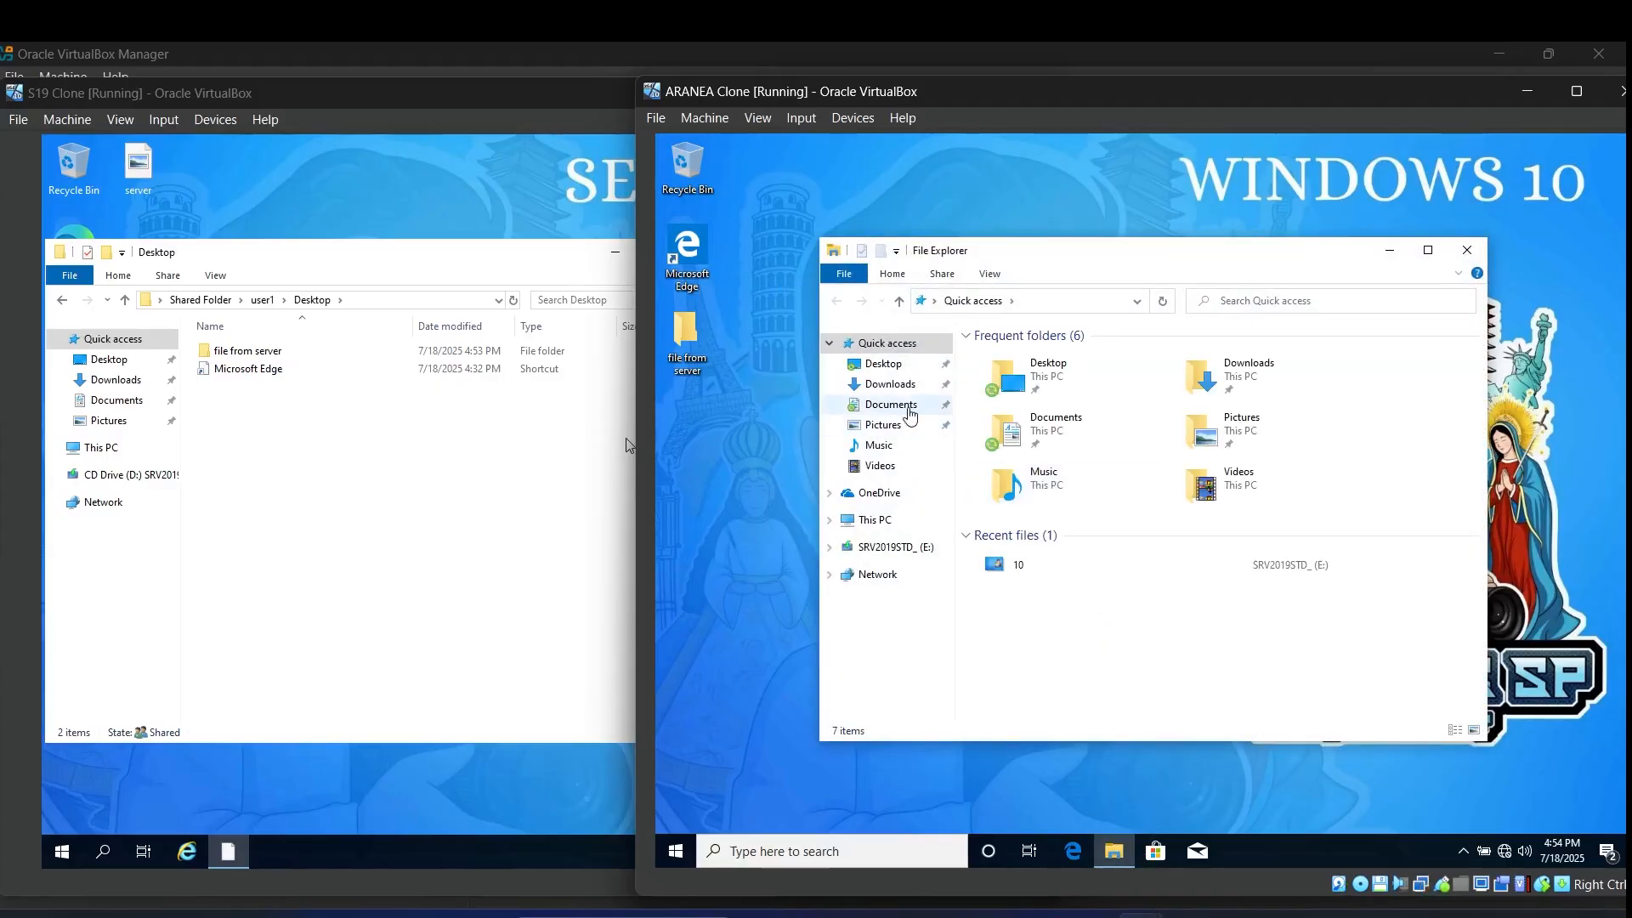
click(890, 404)
drag(995, 255, 1259, 254)
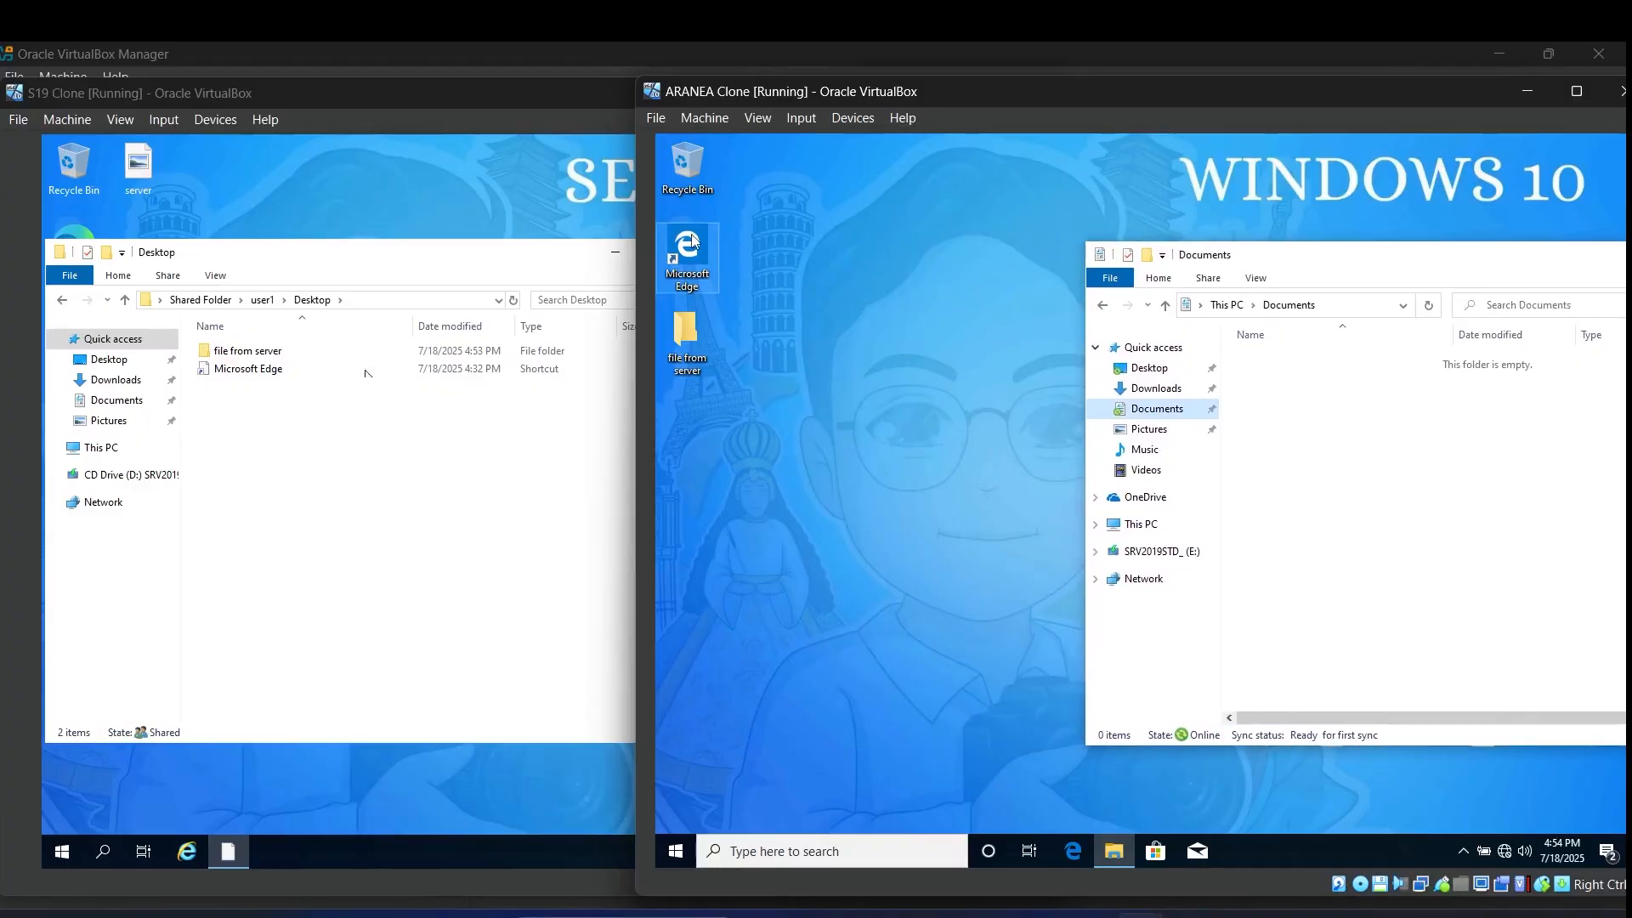
Step: Create a 'file from server' folder in user1\Documents on the server share
click(342, 477)
click(126, 300)
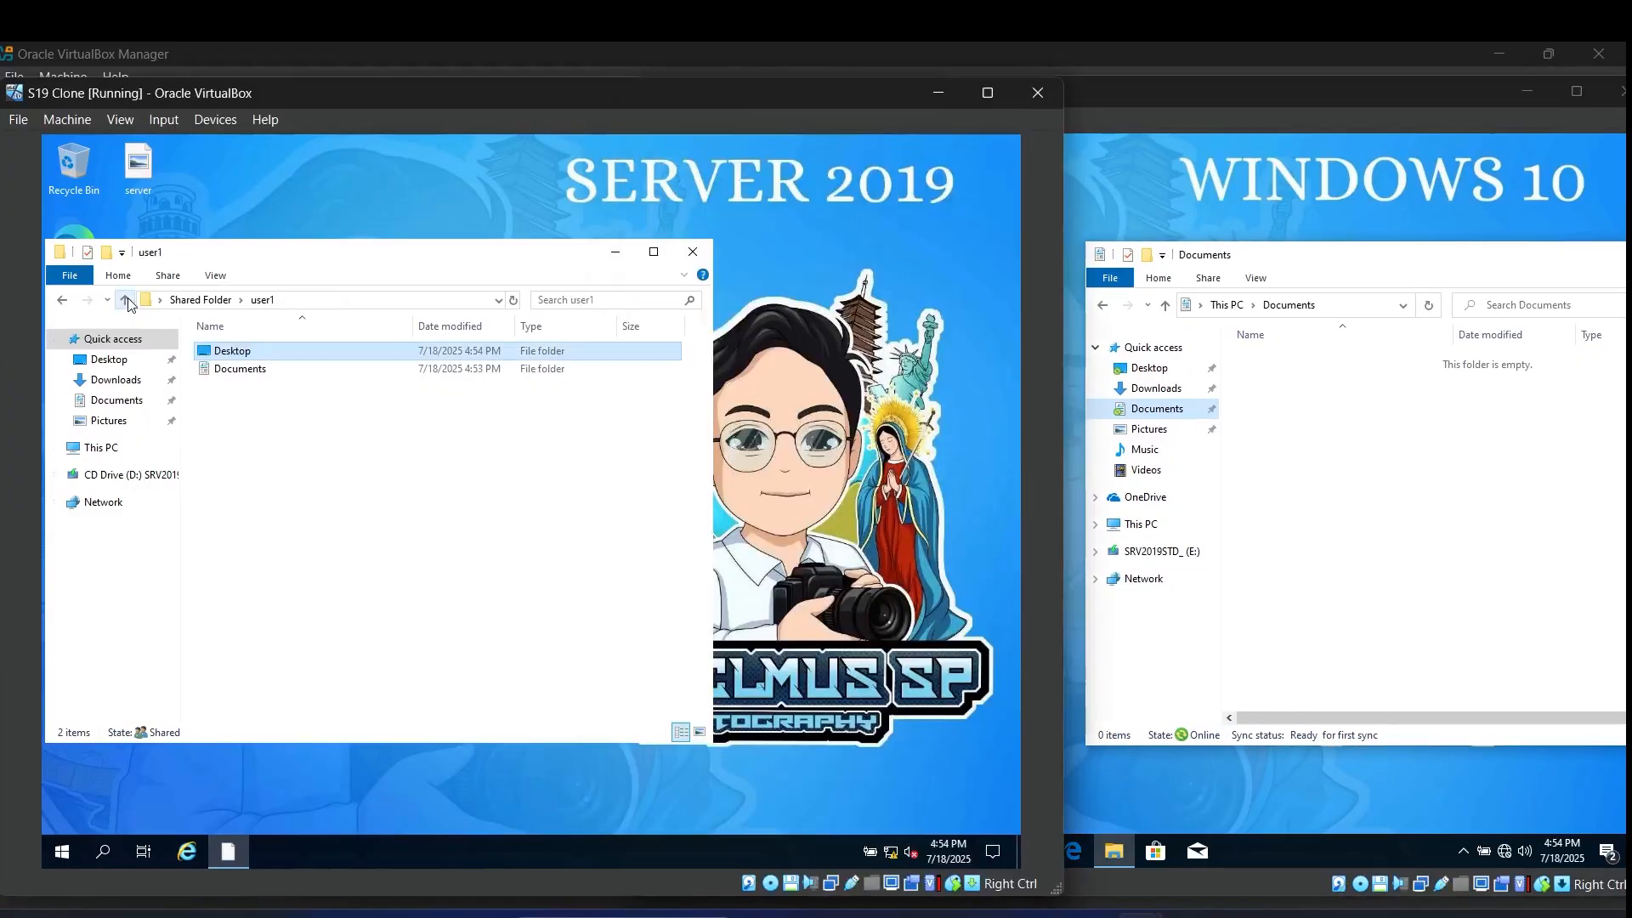
double_click(237, 372)
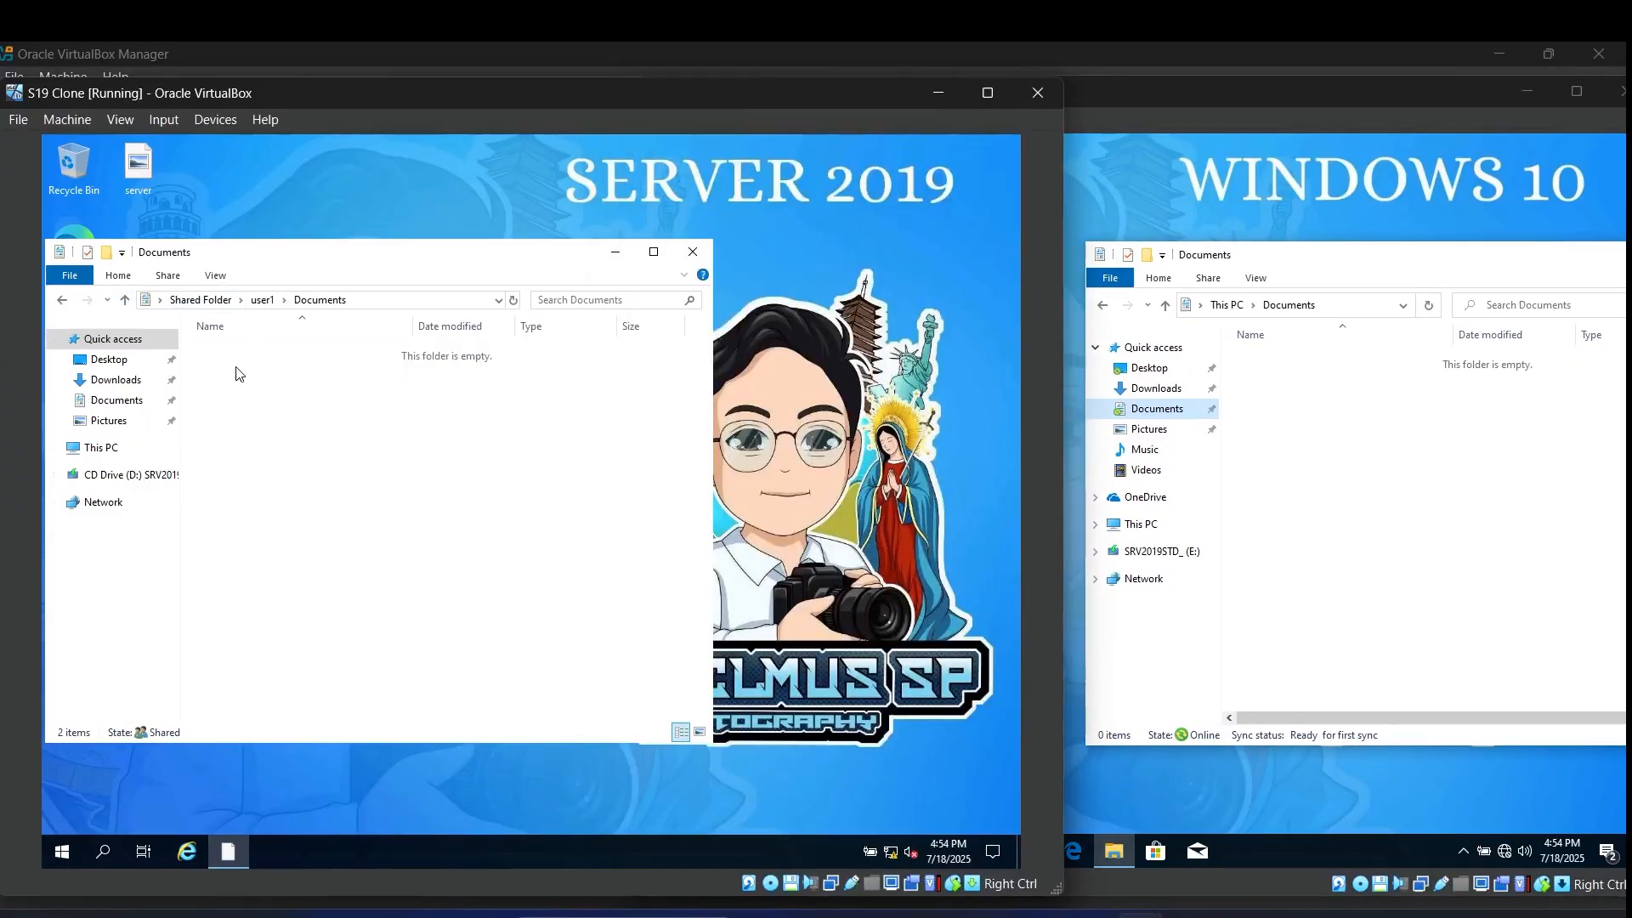
right_click(273, 414)
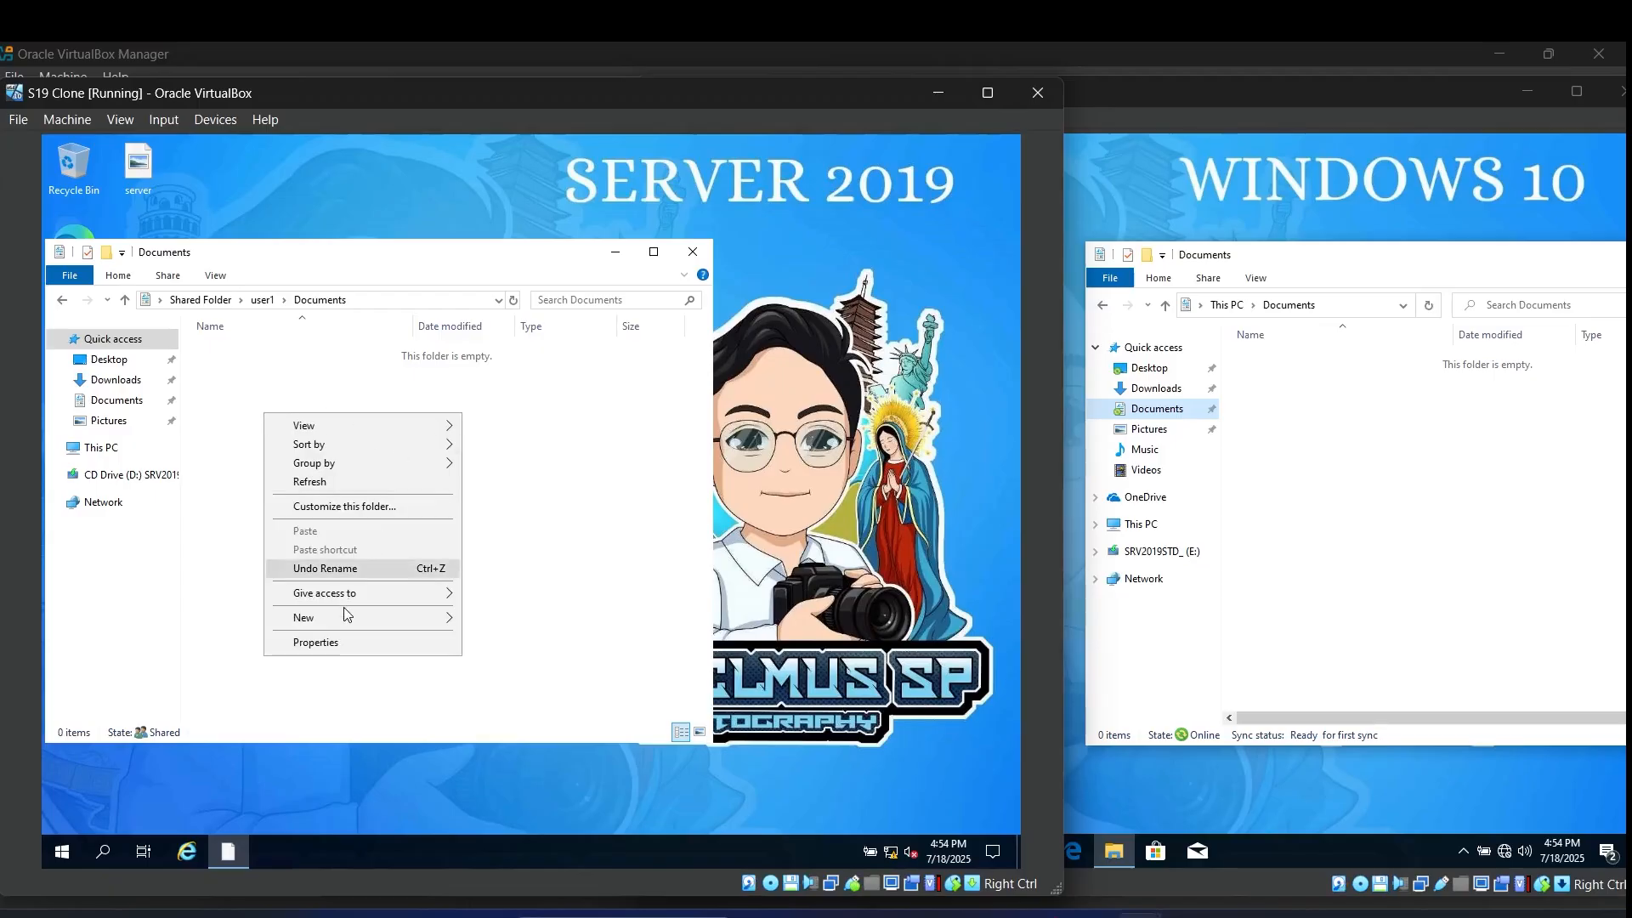
mouse_move(351, 621)
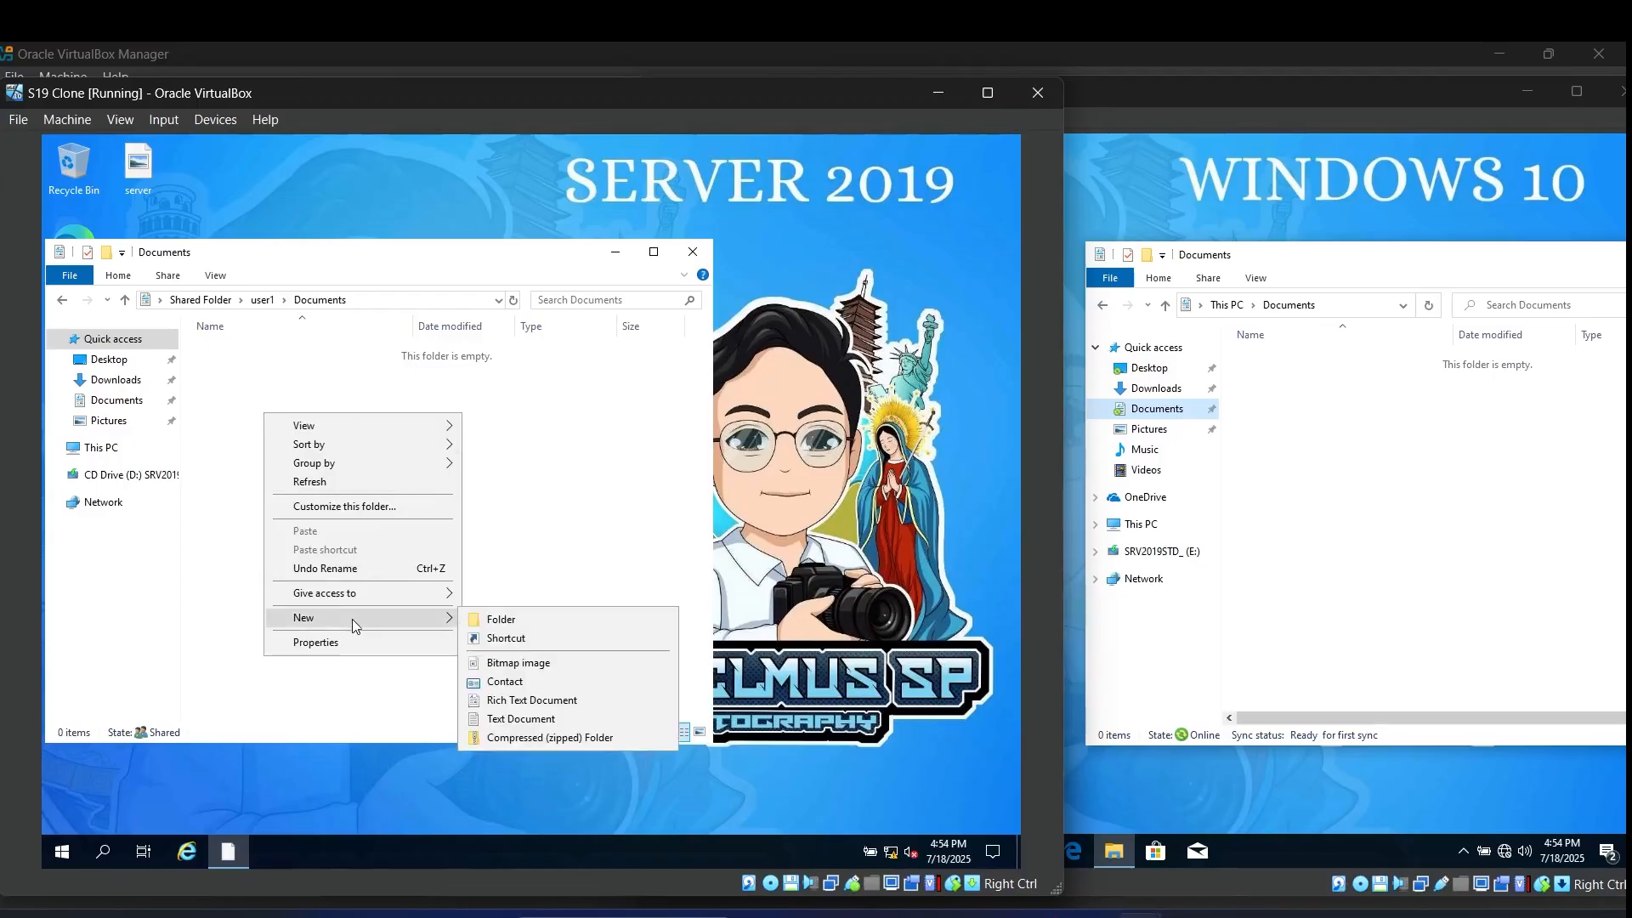
click(520, 620)
text(file form)
key(BackSpace)
key(BackSpace)
key(BackSpace)
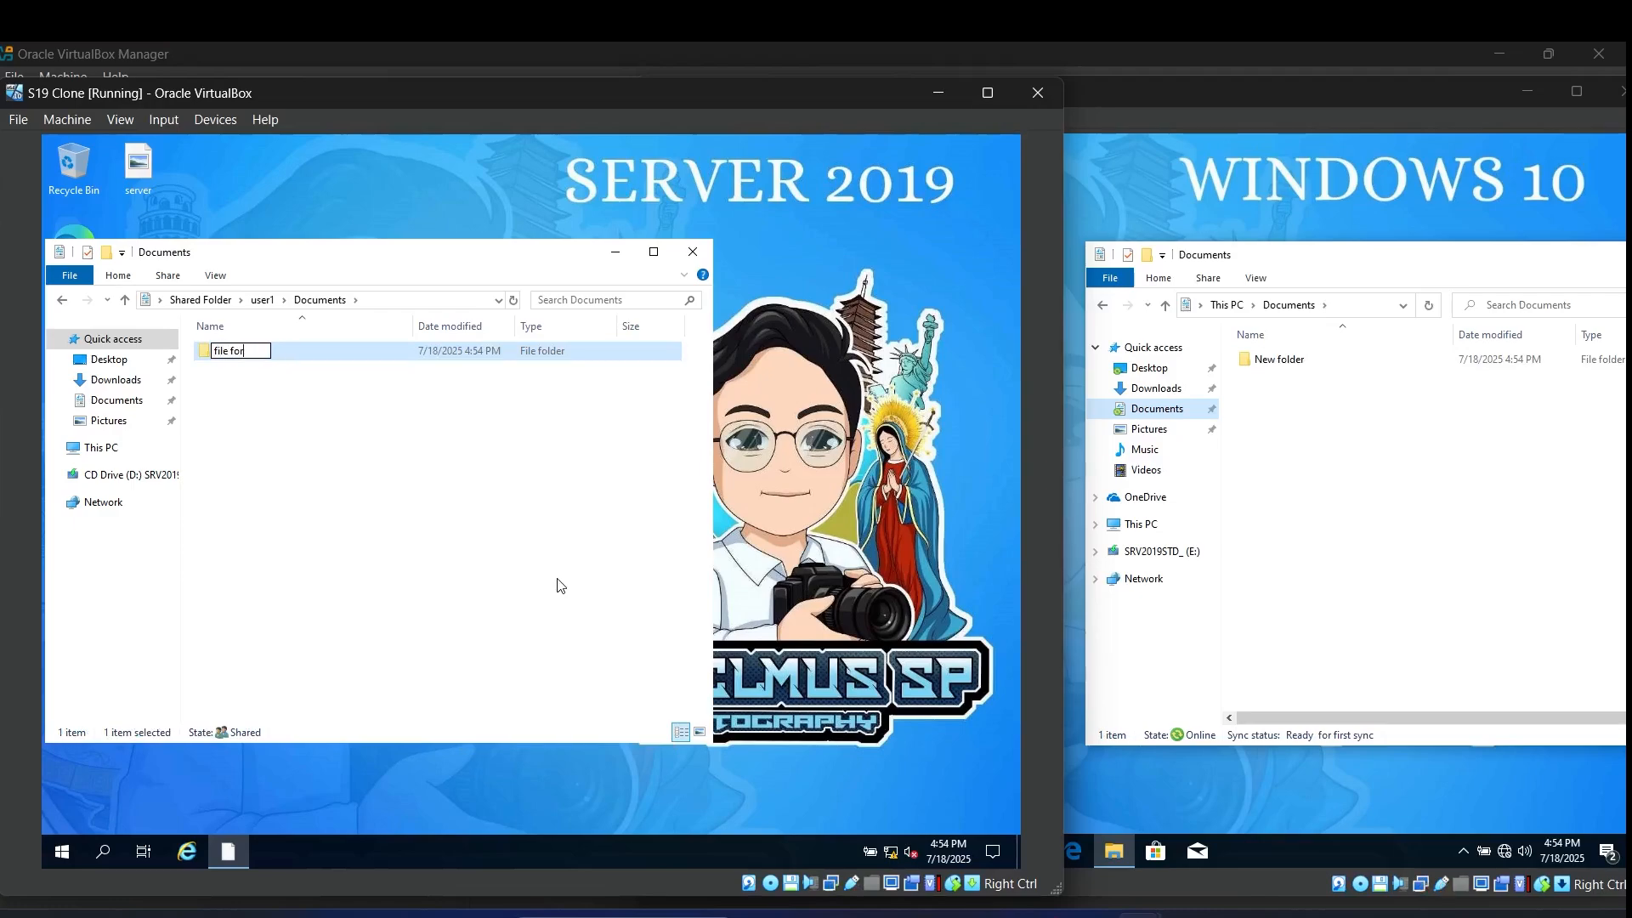
text(rom server)
click(520, 528)
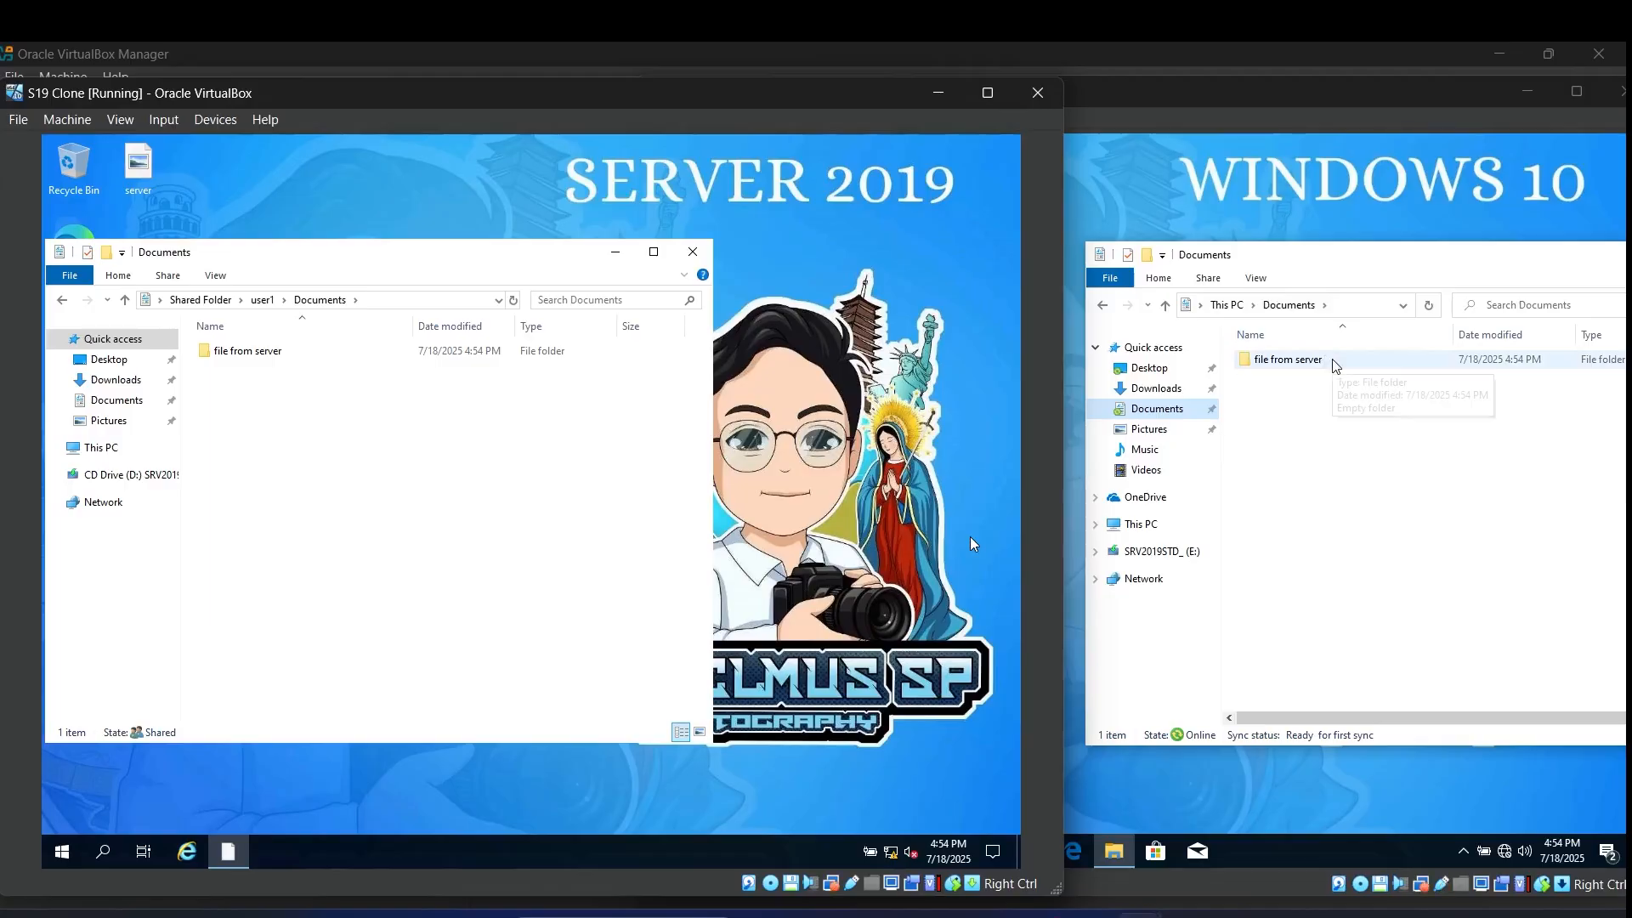
Step: Create a 'file from windows 10' folder in the client's Documents
right_click(1273, 428)
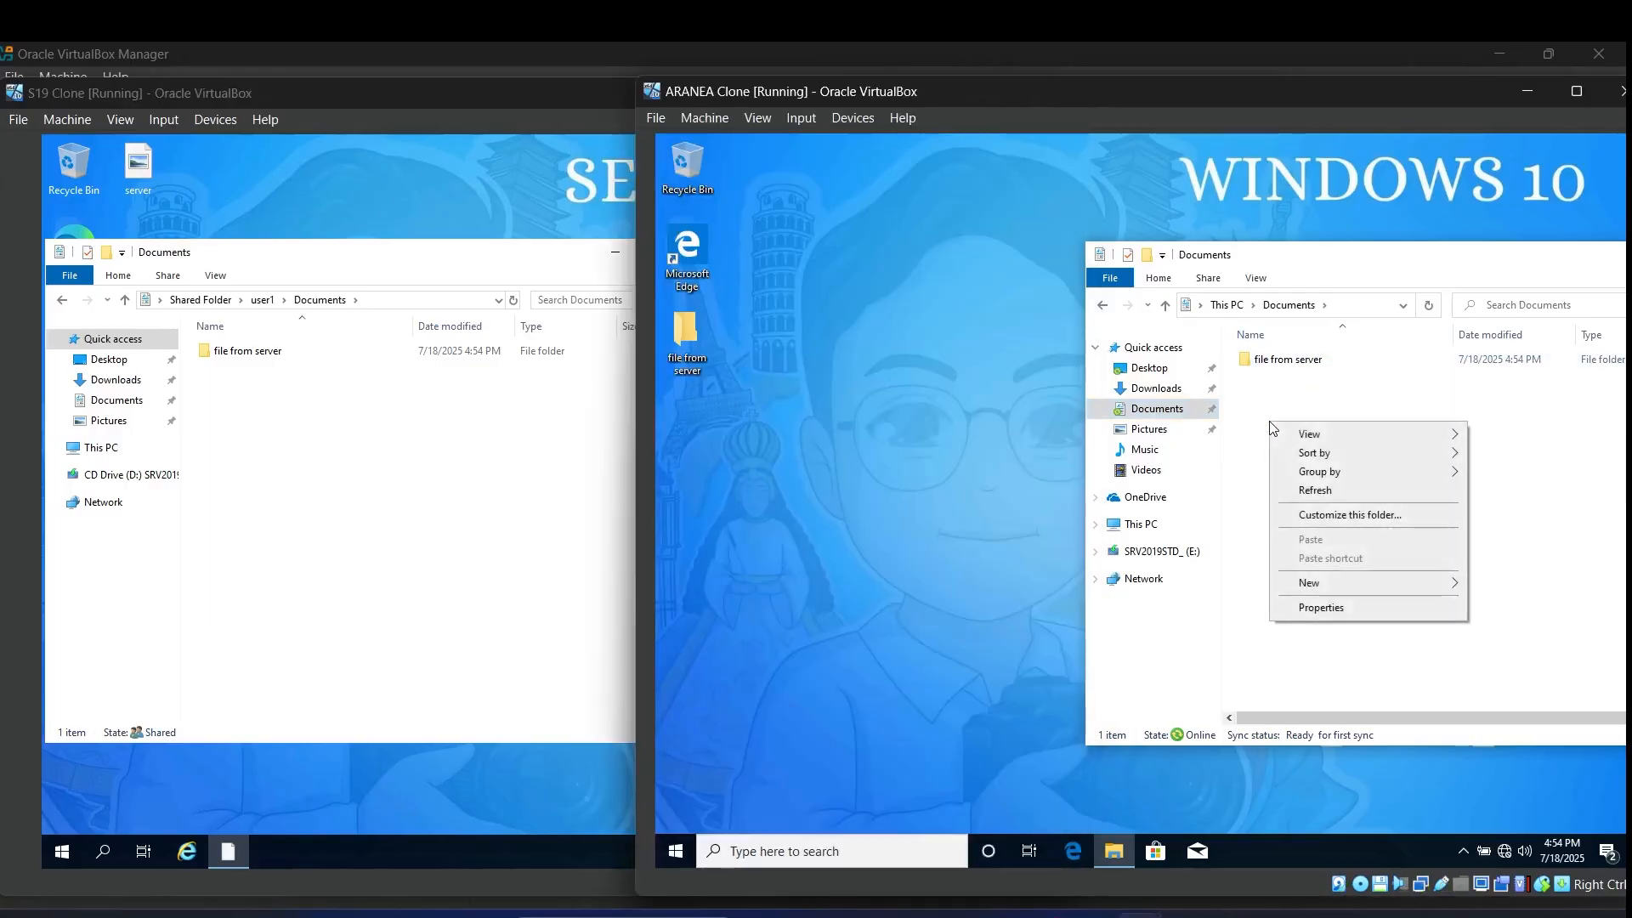
mouse_move(1331, 588)
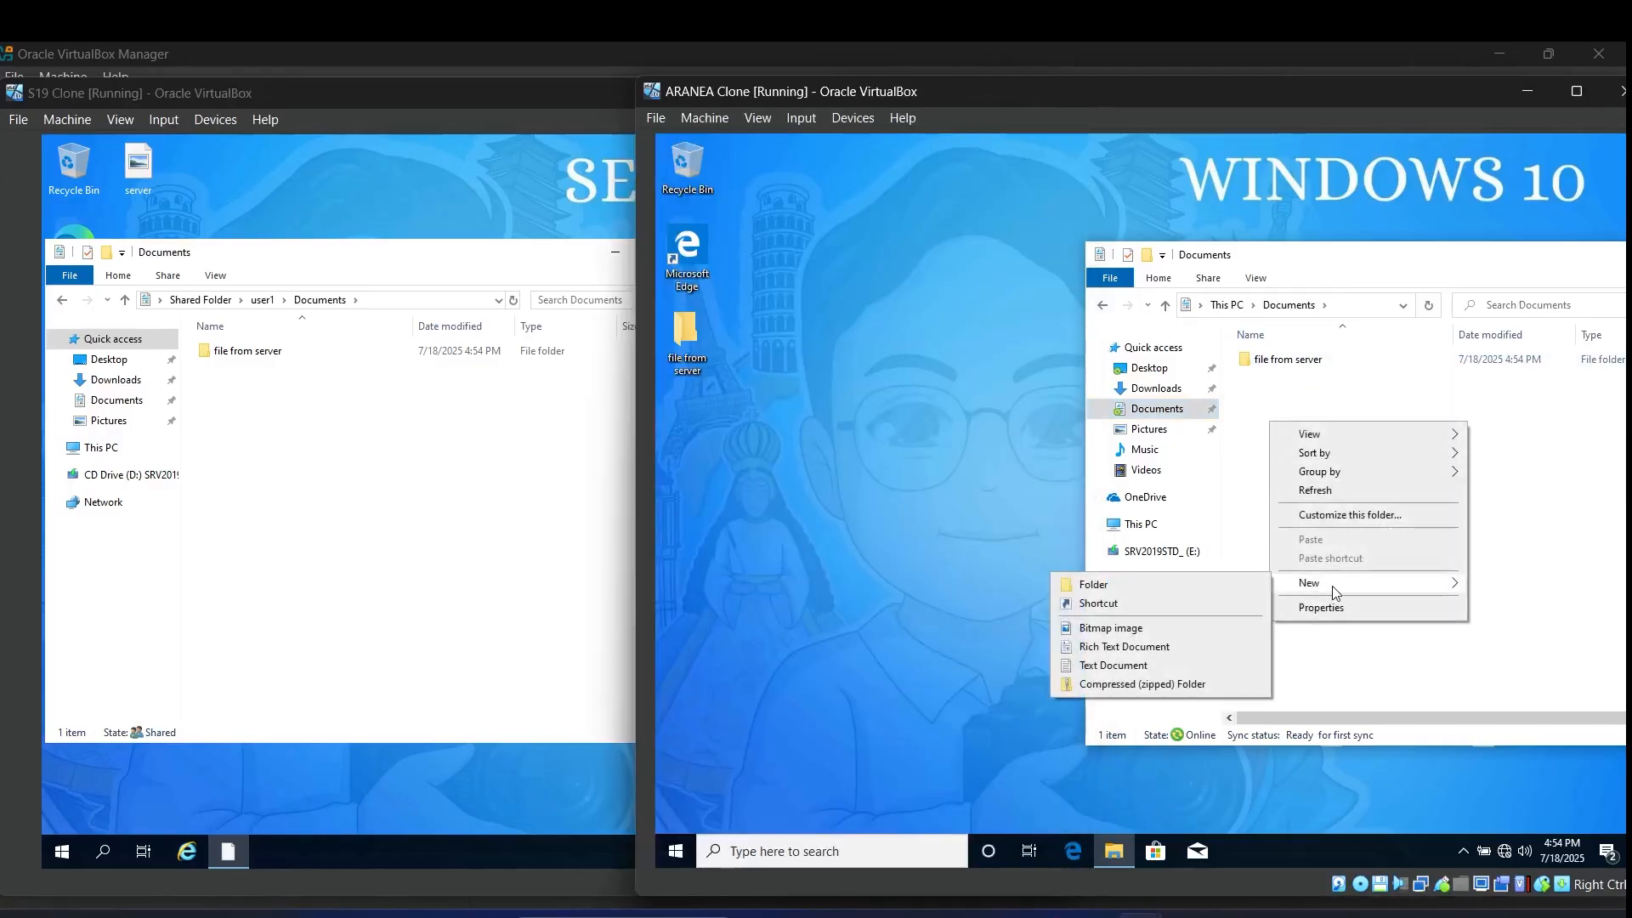
click(1178, 584)
text(file )
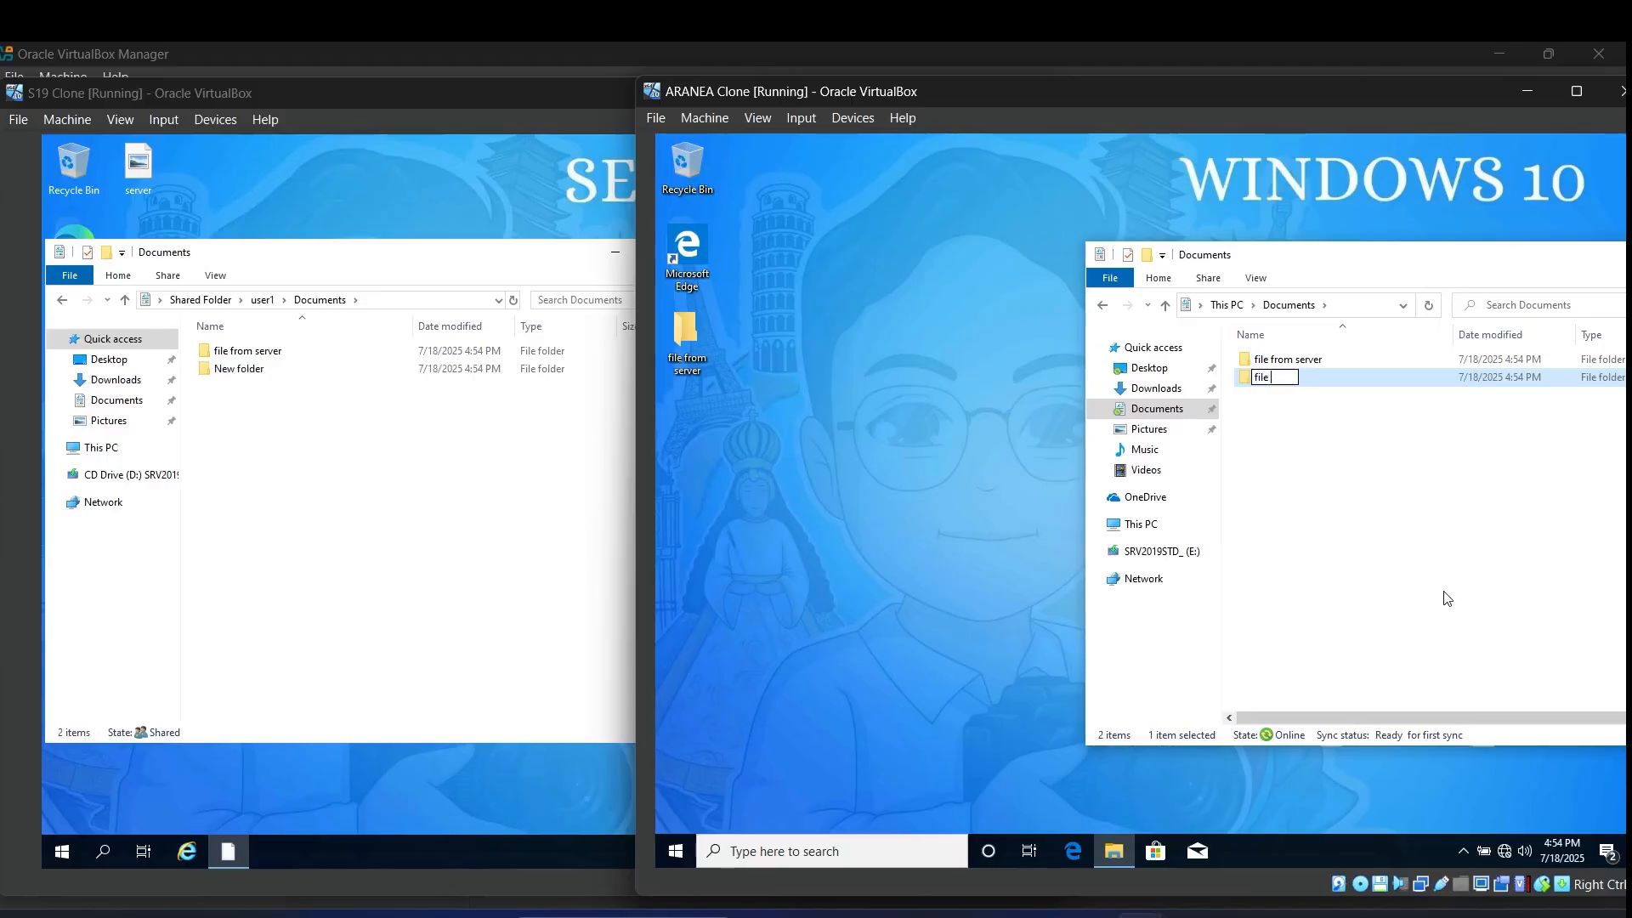
text(from windows 10)
click(1385, 541)
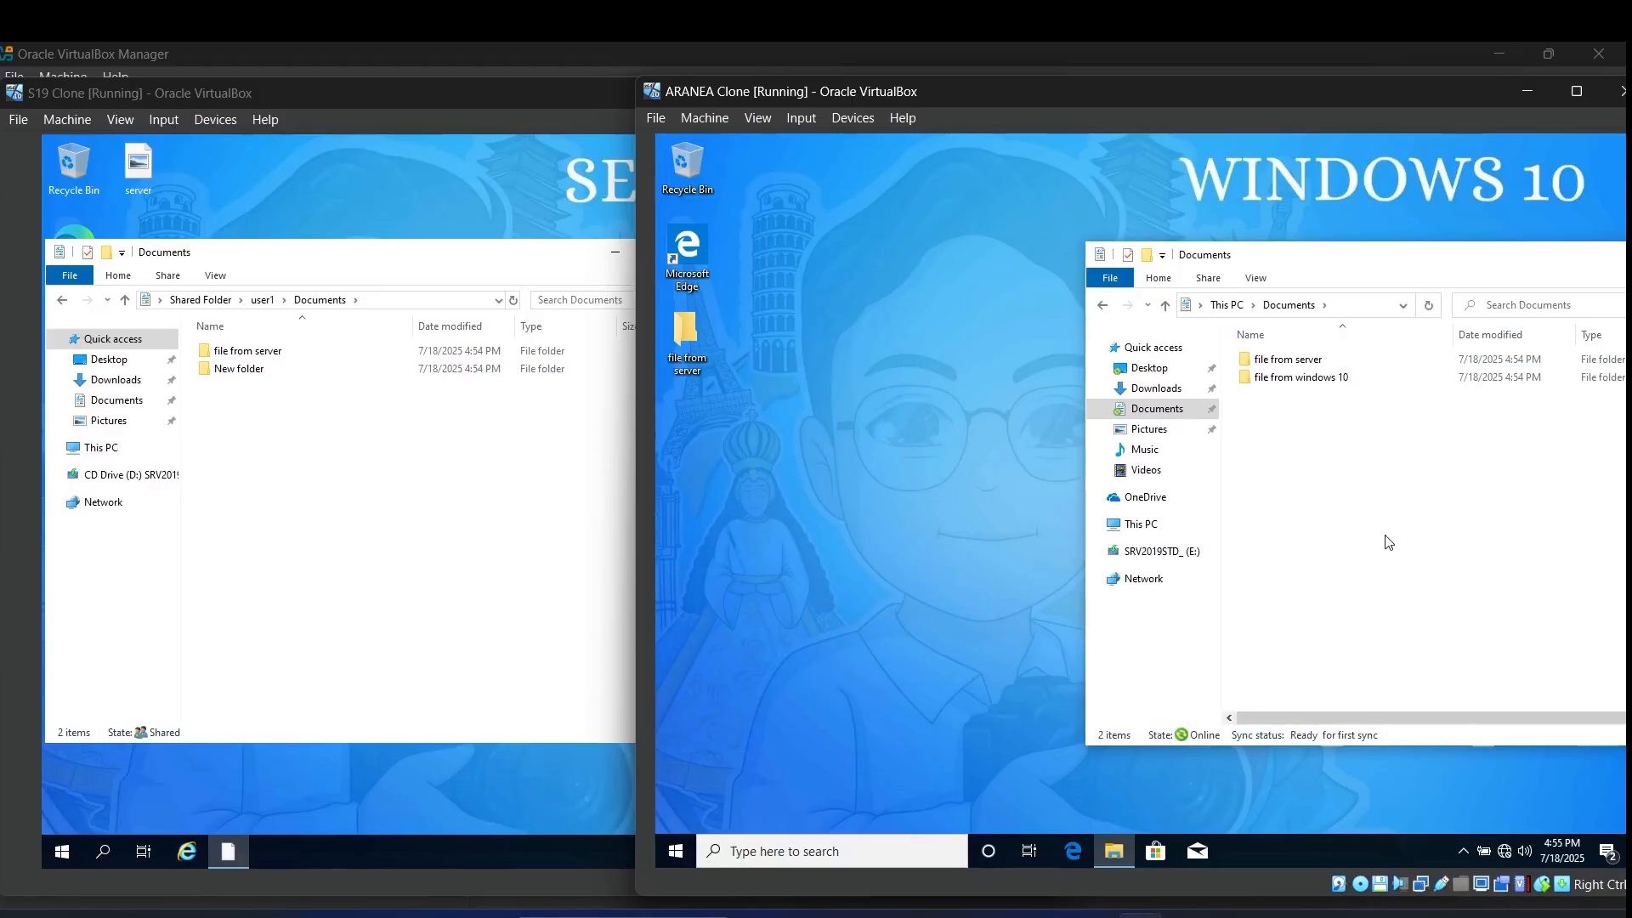
Step: Confirm the folder appears in the server's user1 Documents, then go back up to Shared Folder
click(337, 500)
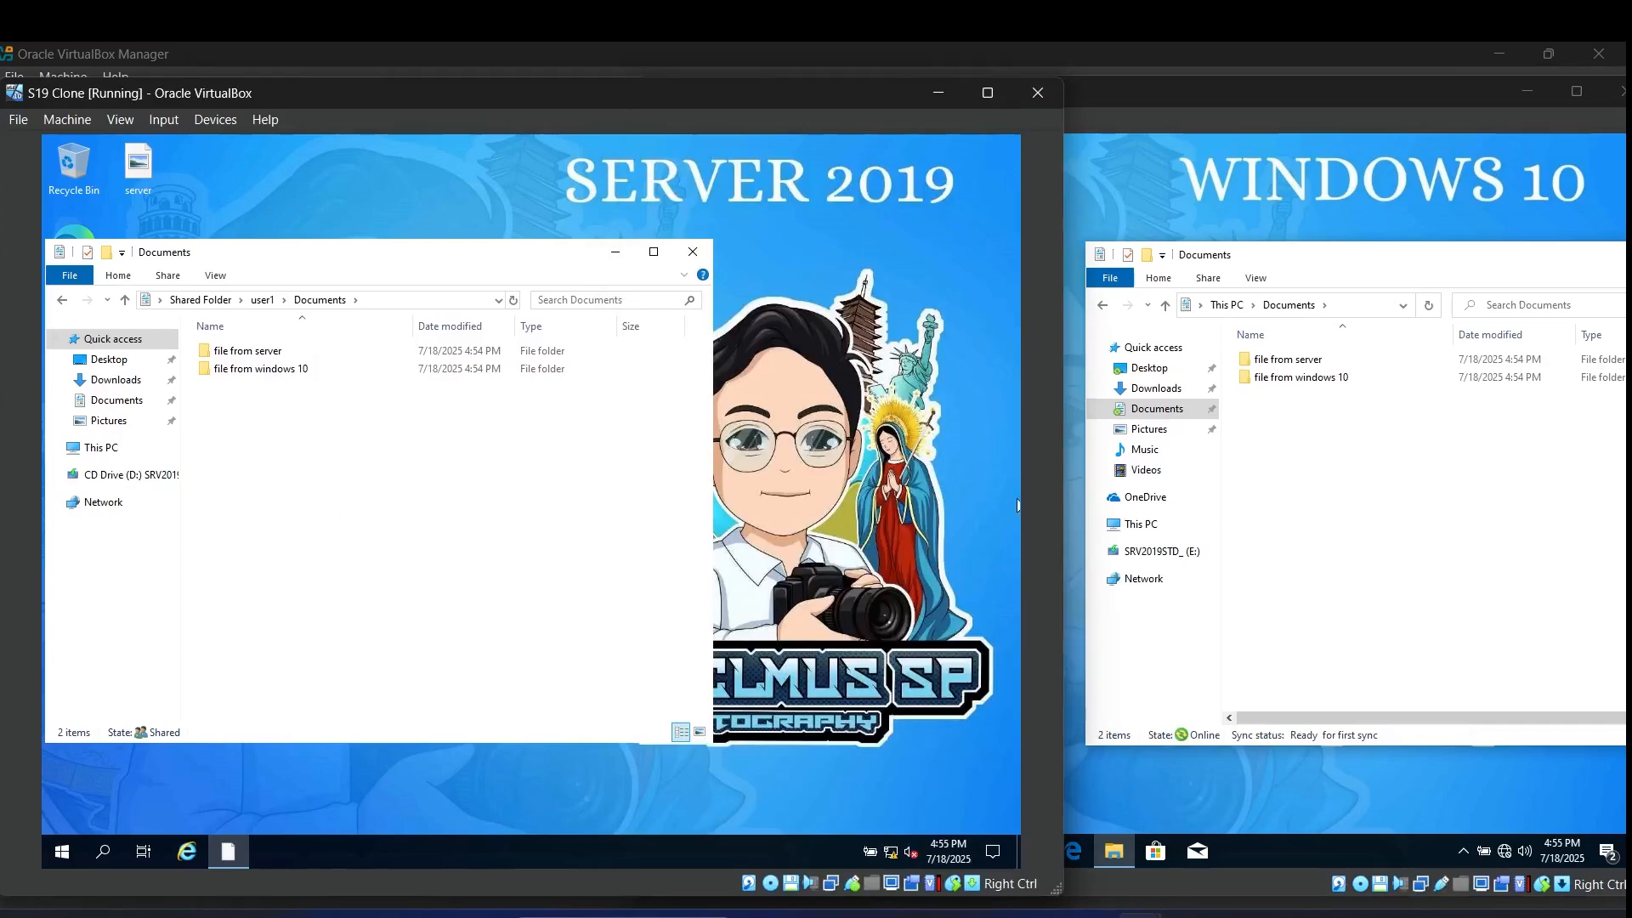
click(1236, 776)
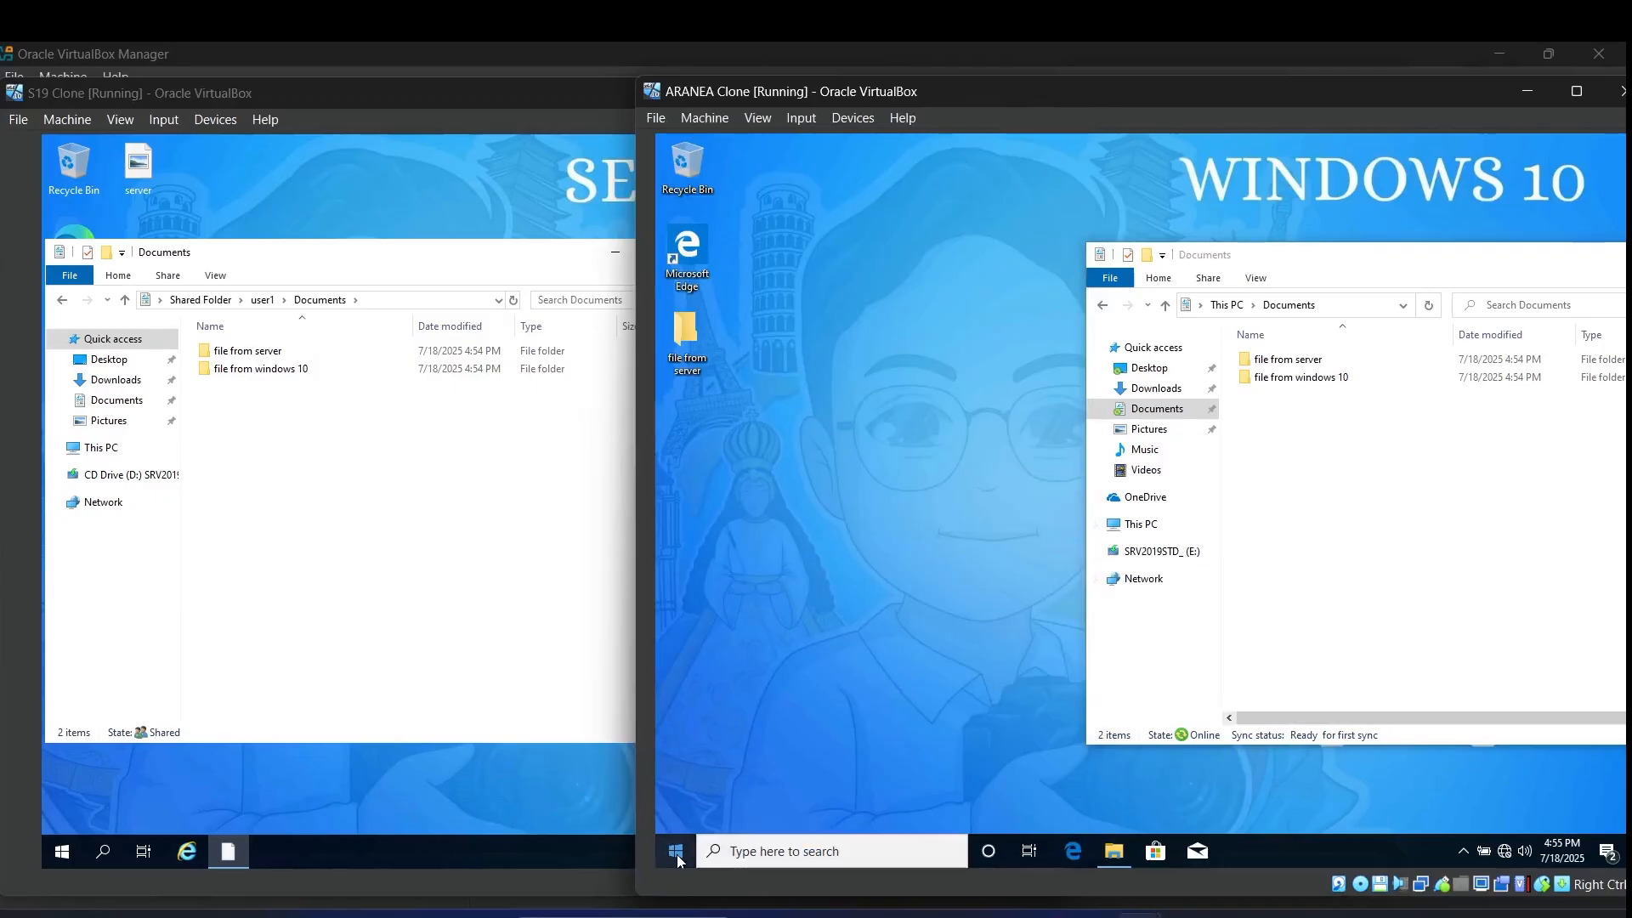
click(365, 545)
click(125, 301)
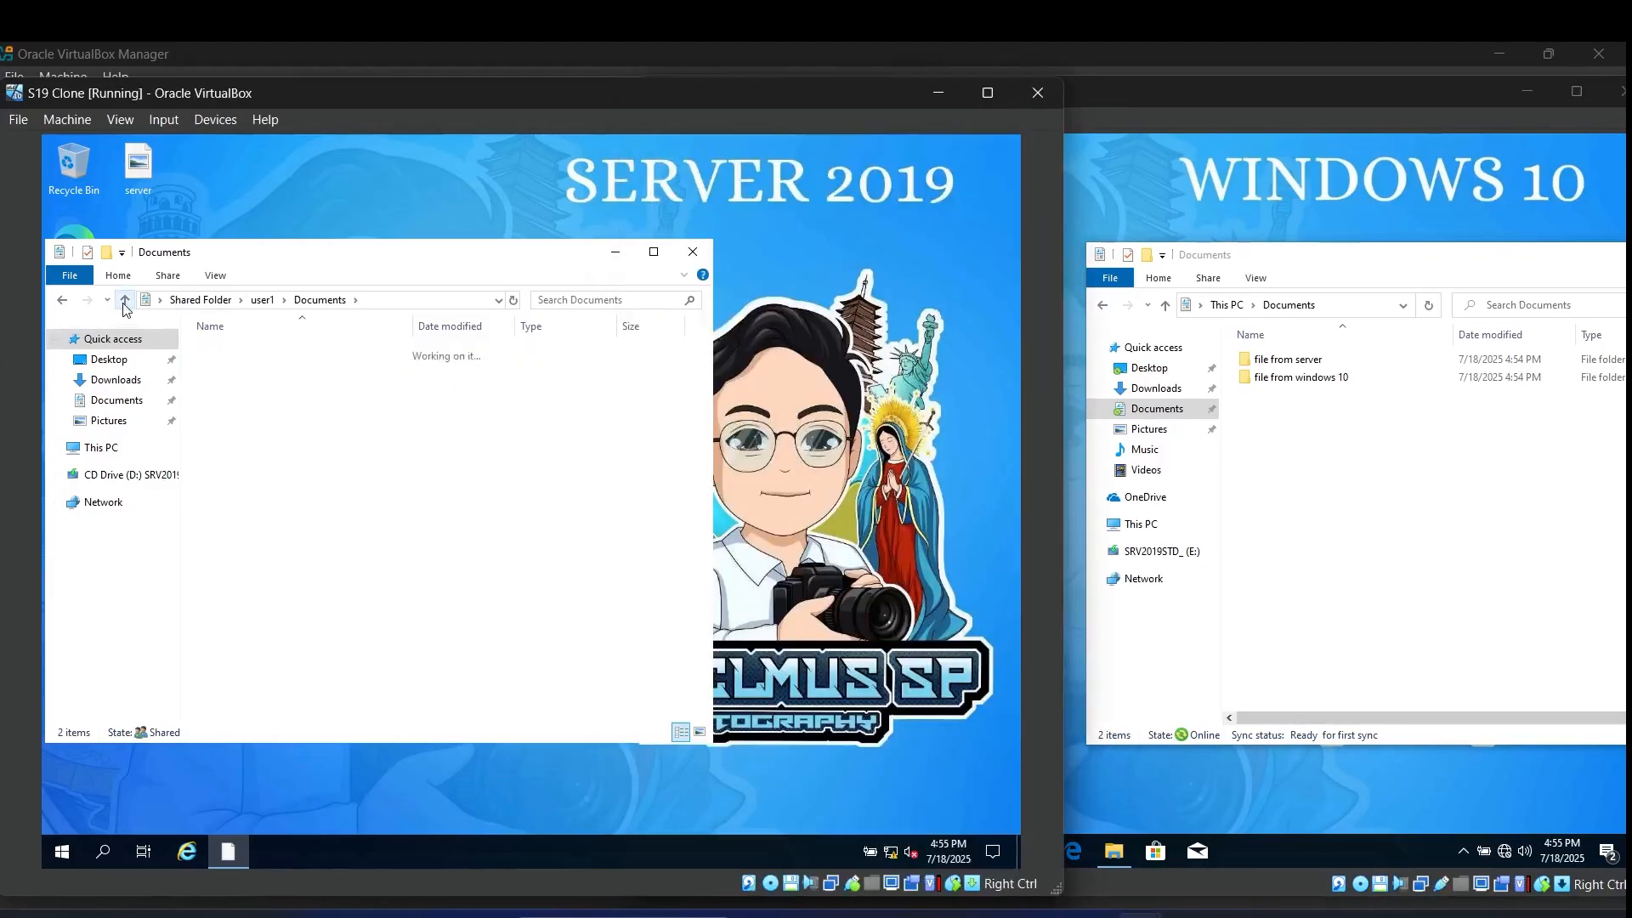
click(124, 301)
click(1366, 550)
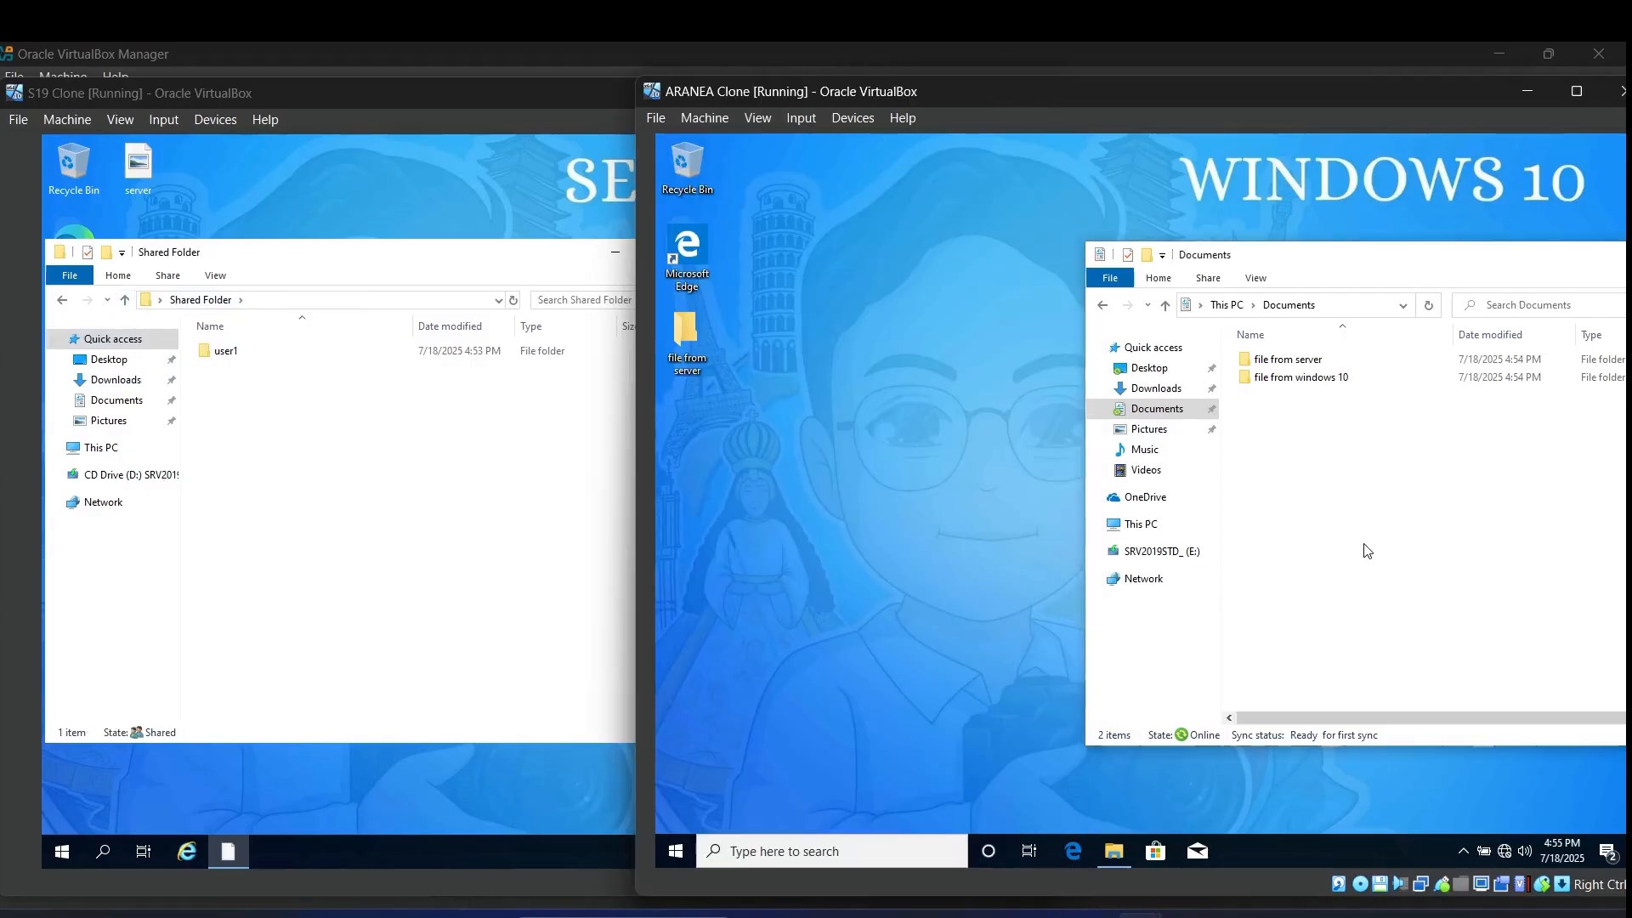
Step: Switch the client from user1 to user2 via Other user, signing in with user2's password
click(688, 844)
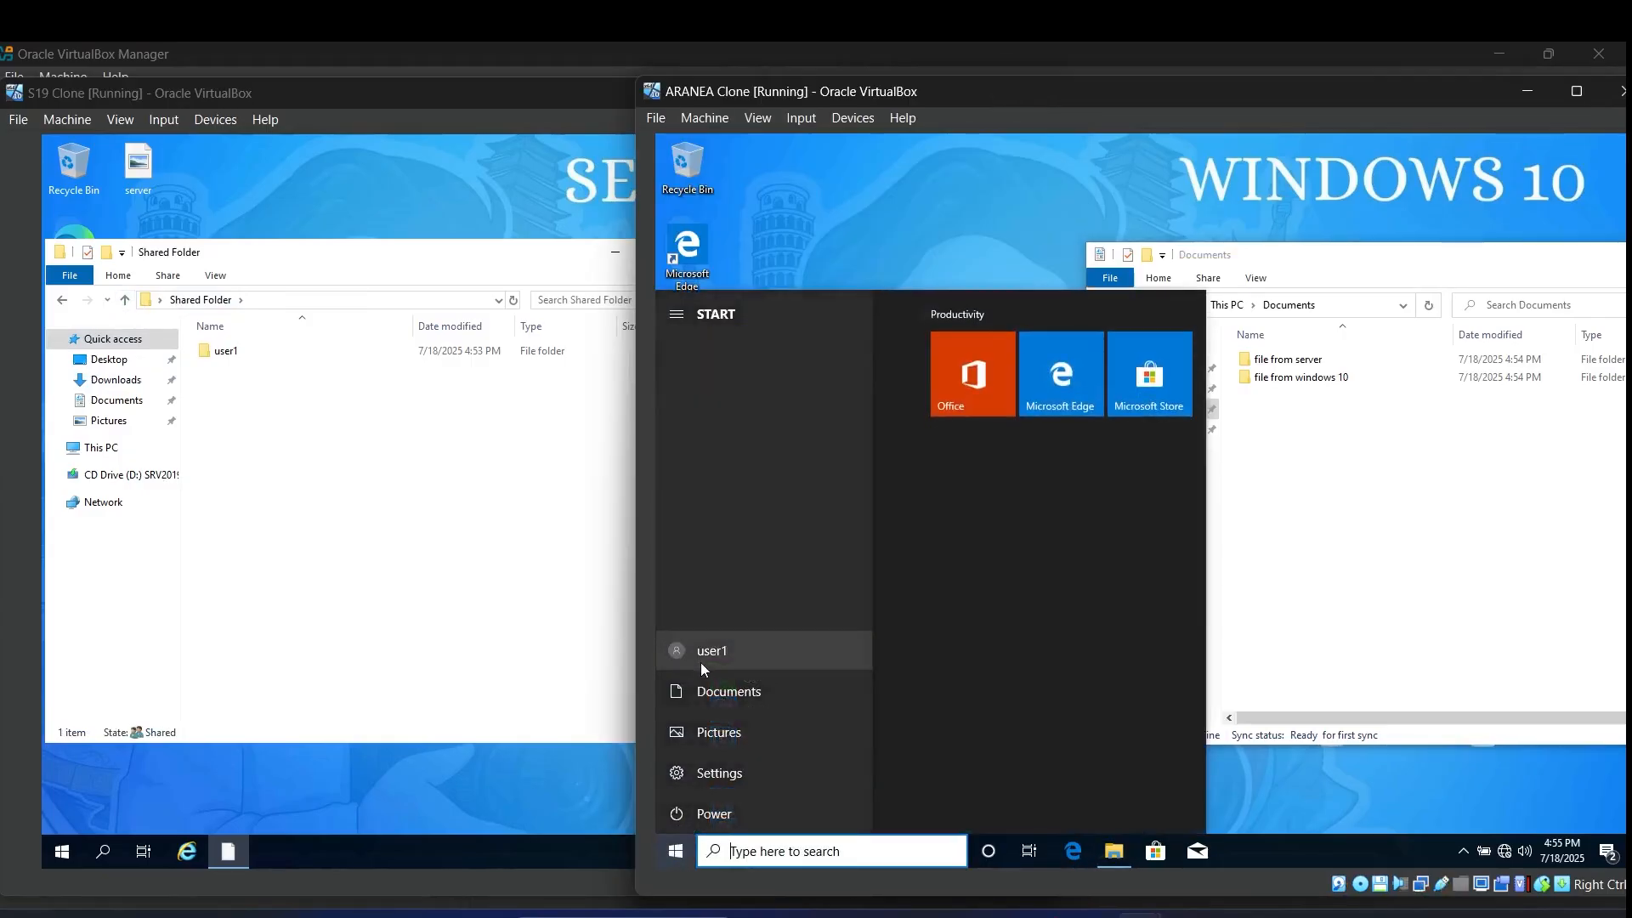
click(681, 658)
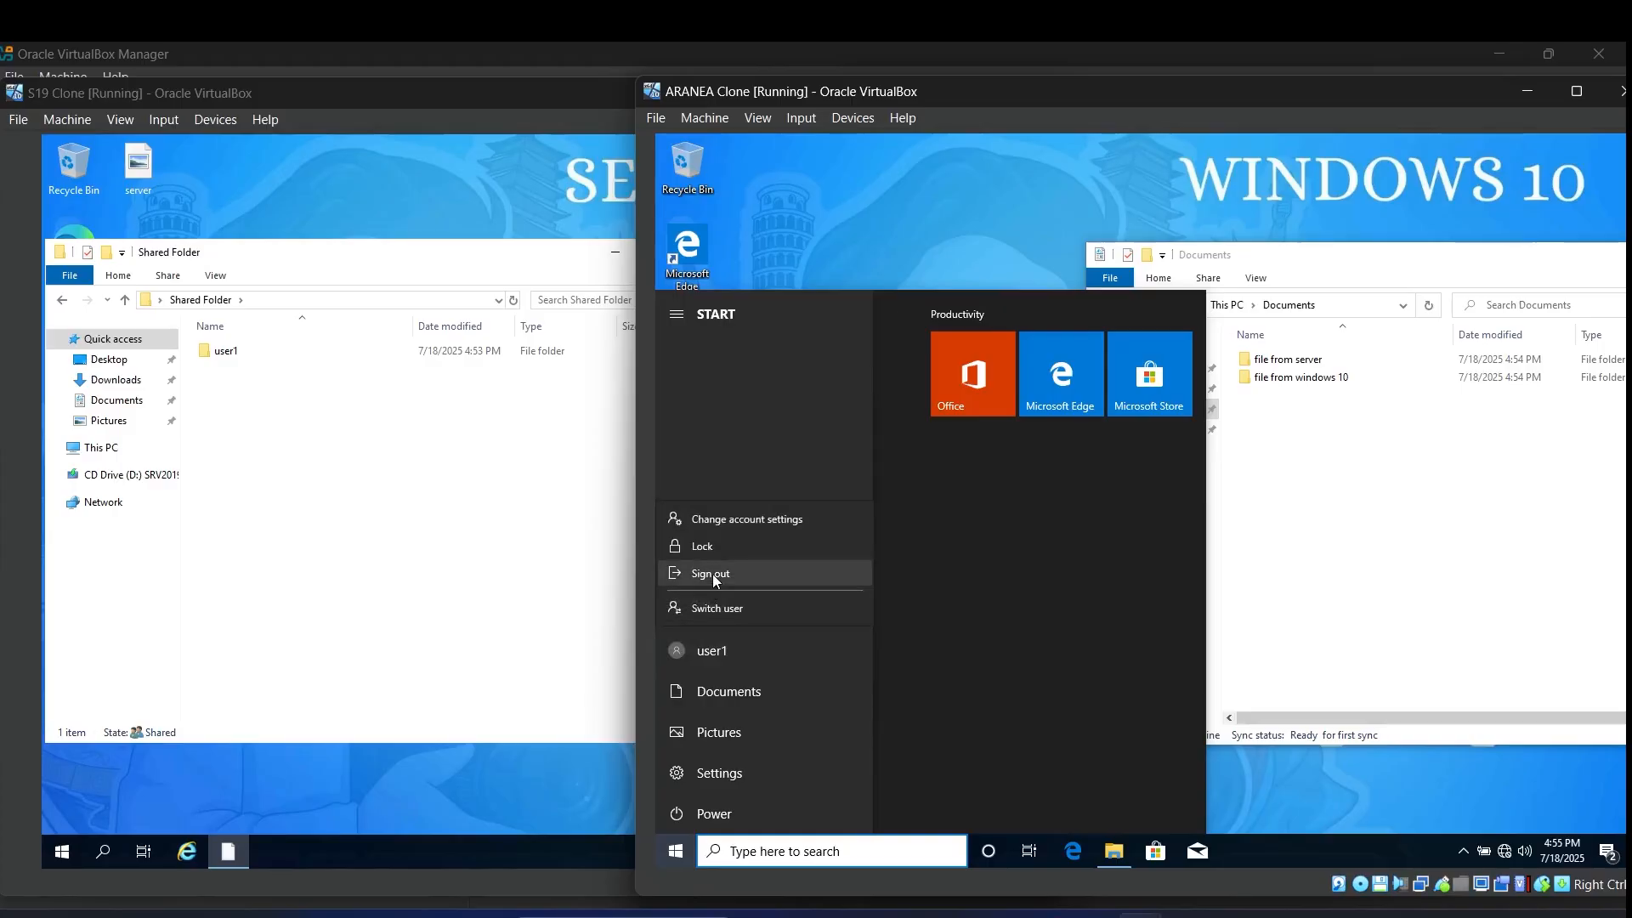
click(710, 609)
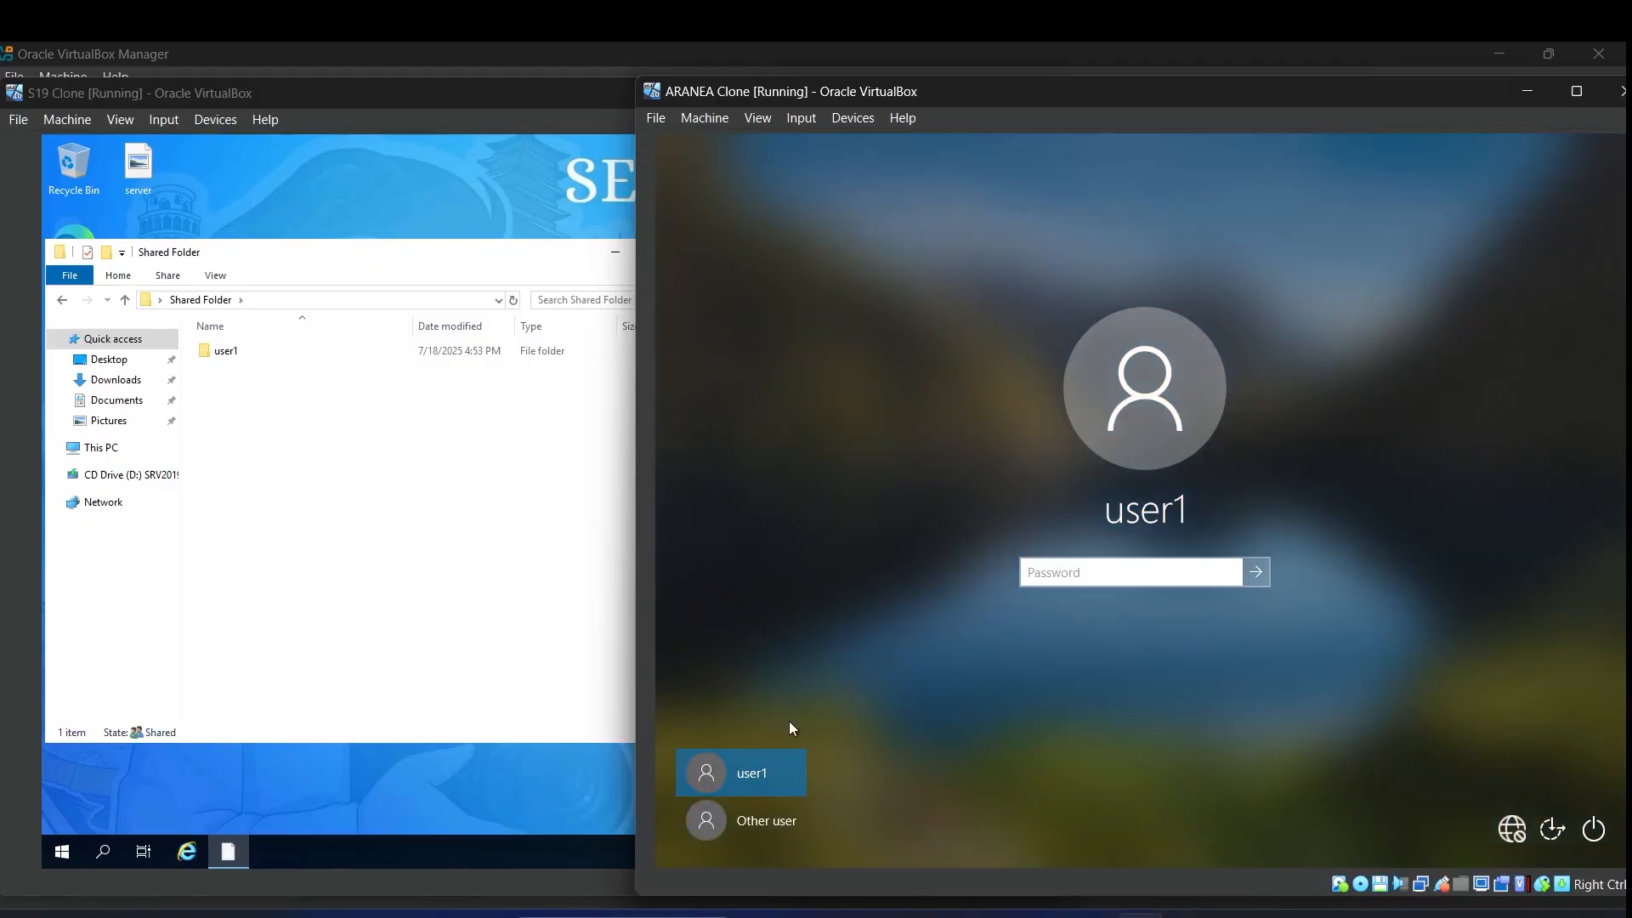
click(763, 820)
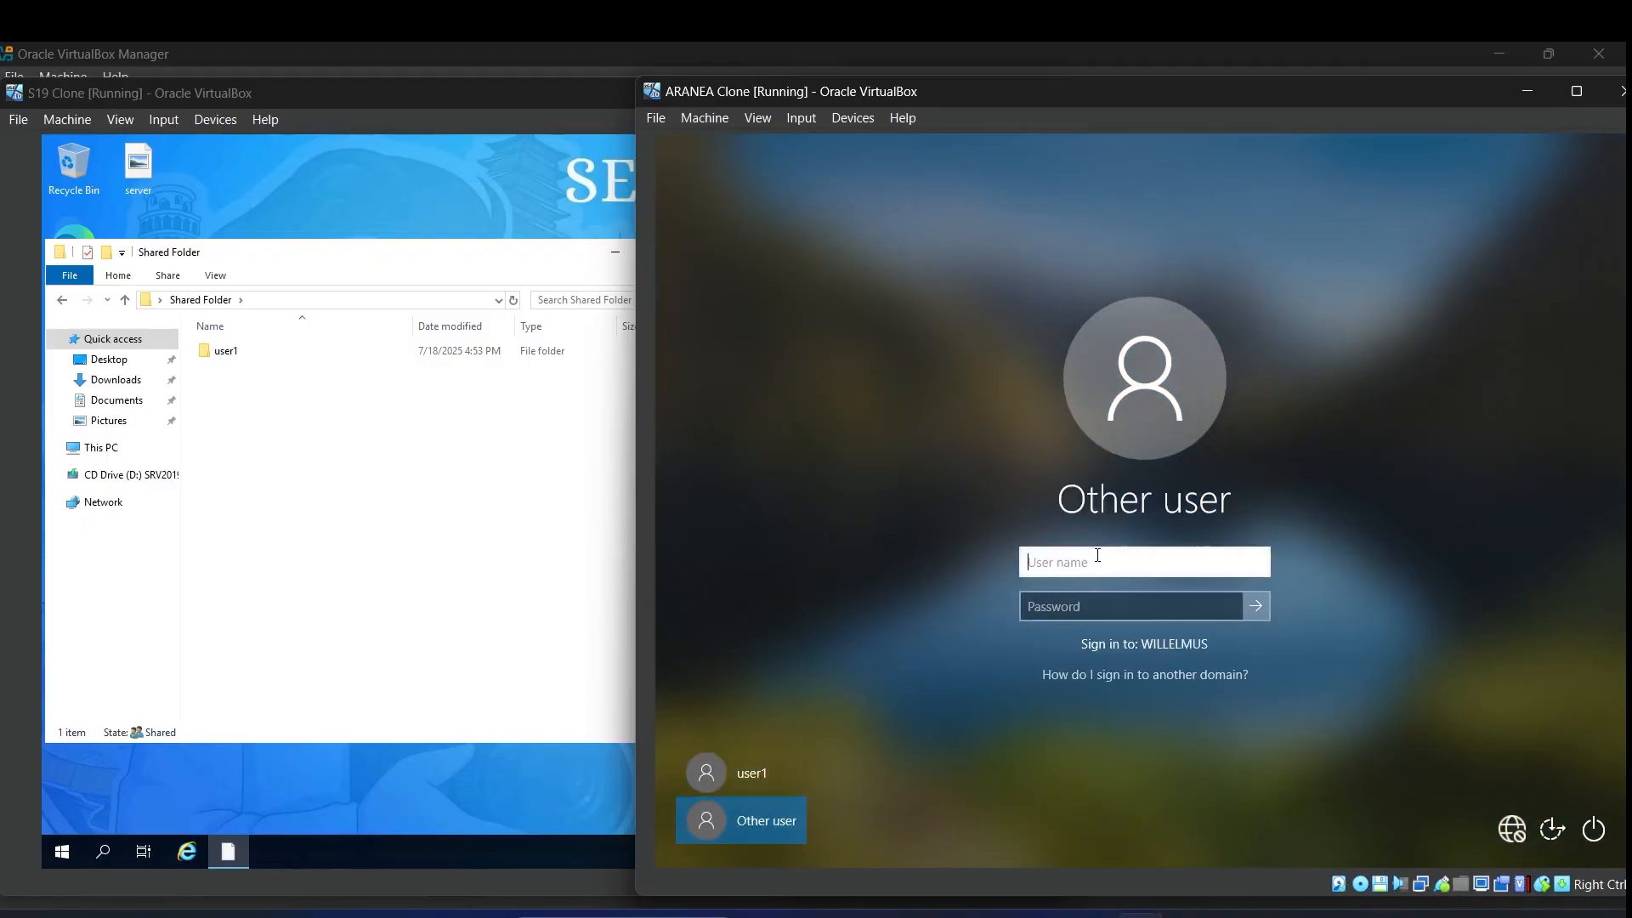
text(user2)
click(1092, 603)
text(****)
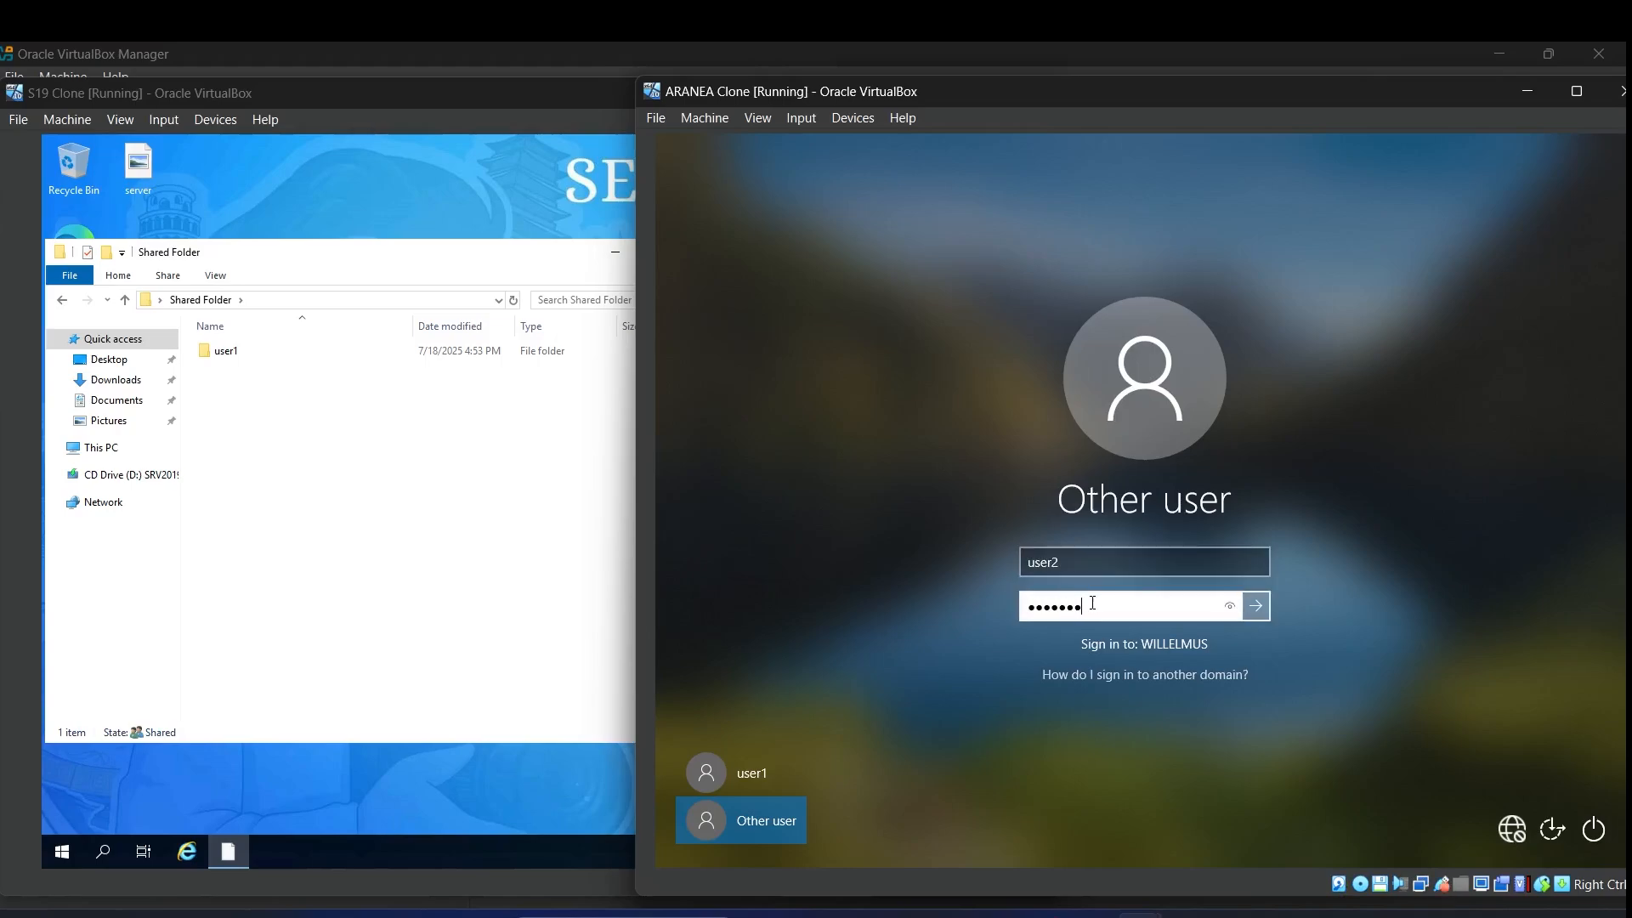
click(1230, 604)
click(1253, 604)
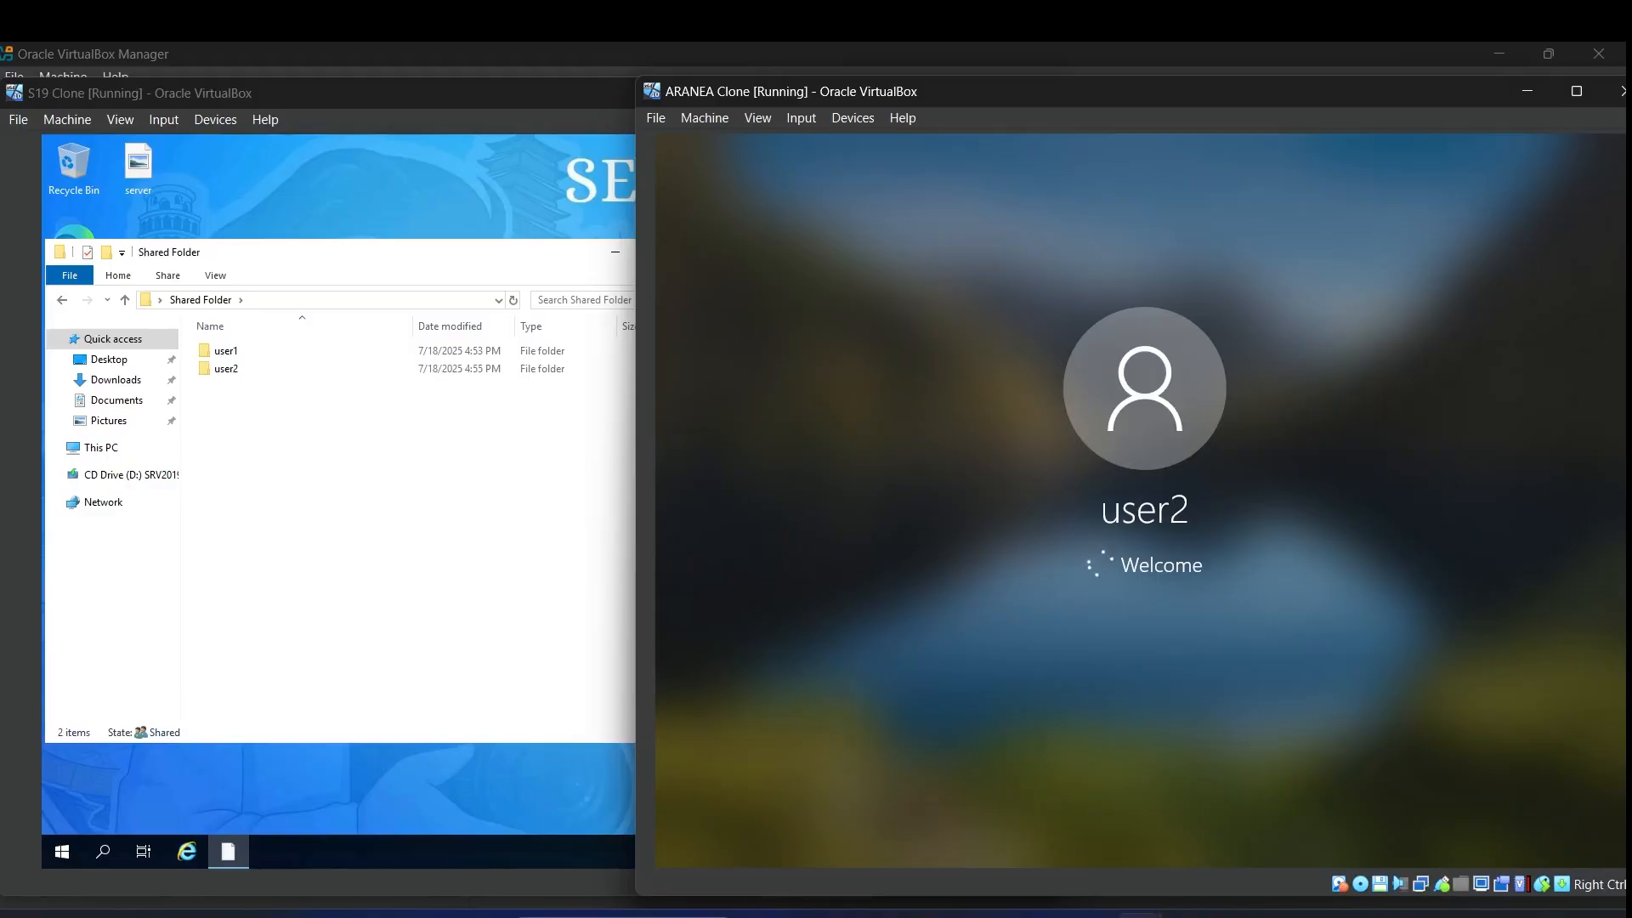
click(374, 511)
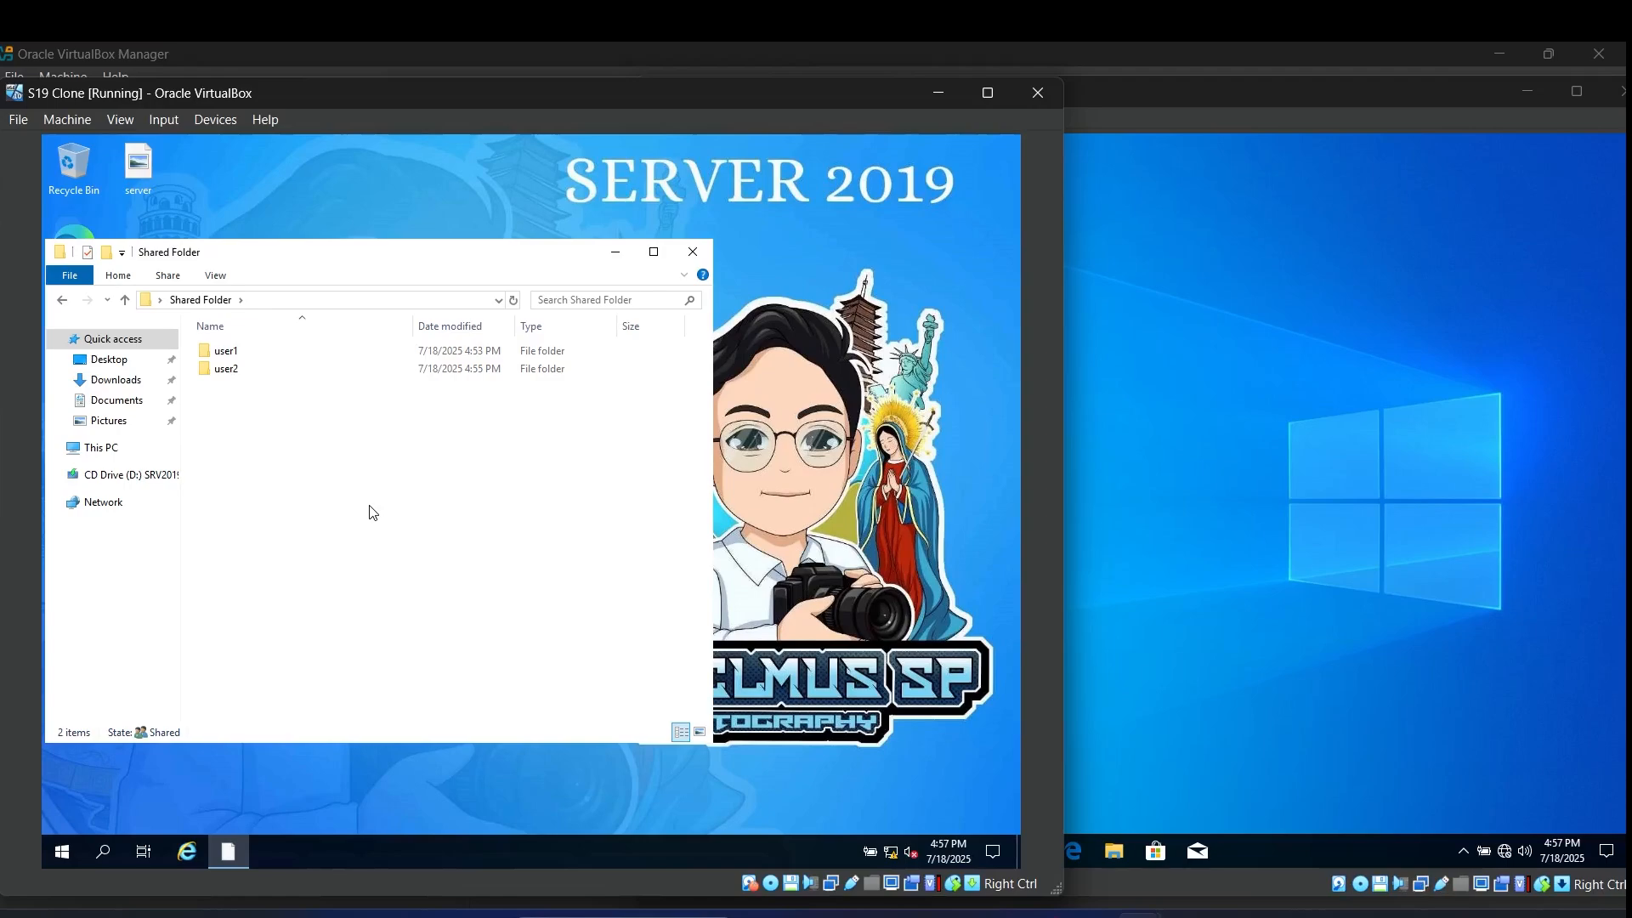
Step: Create a 'file from server' folder in user2\Desktop on the server and check the client desktop
double_click(231, 372)
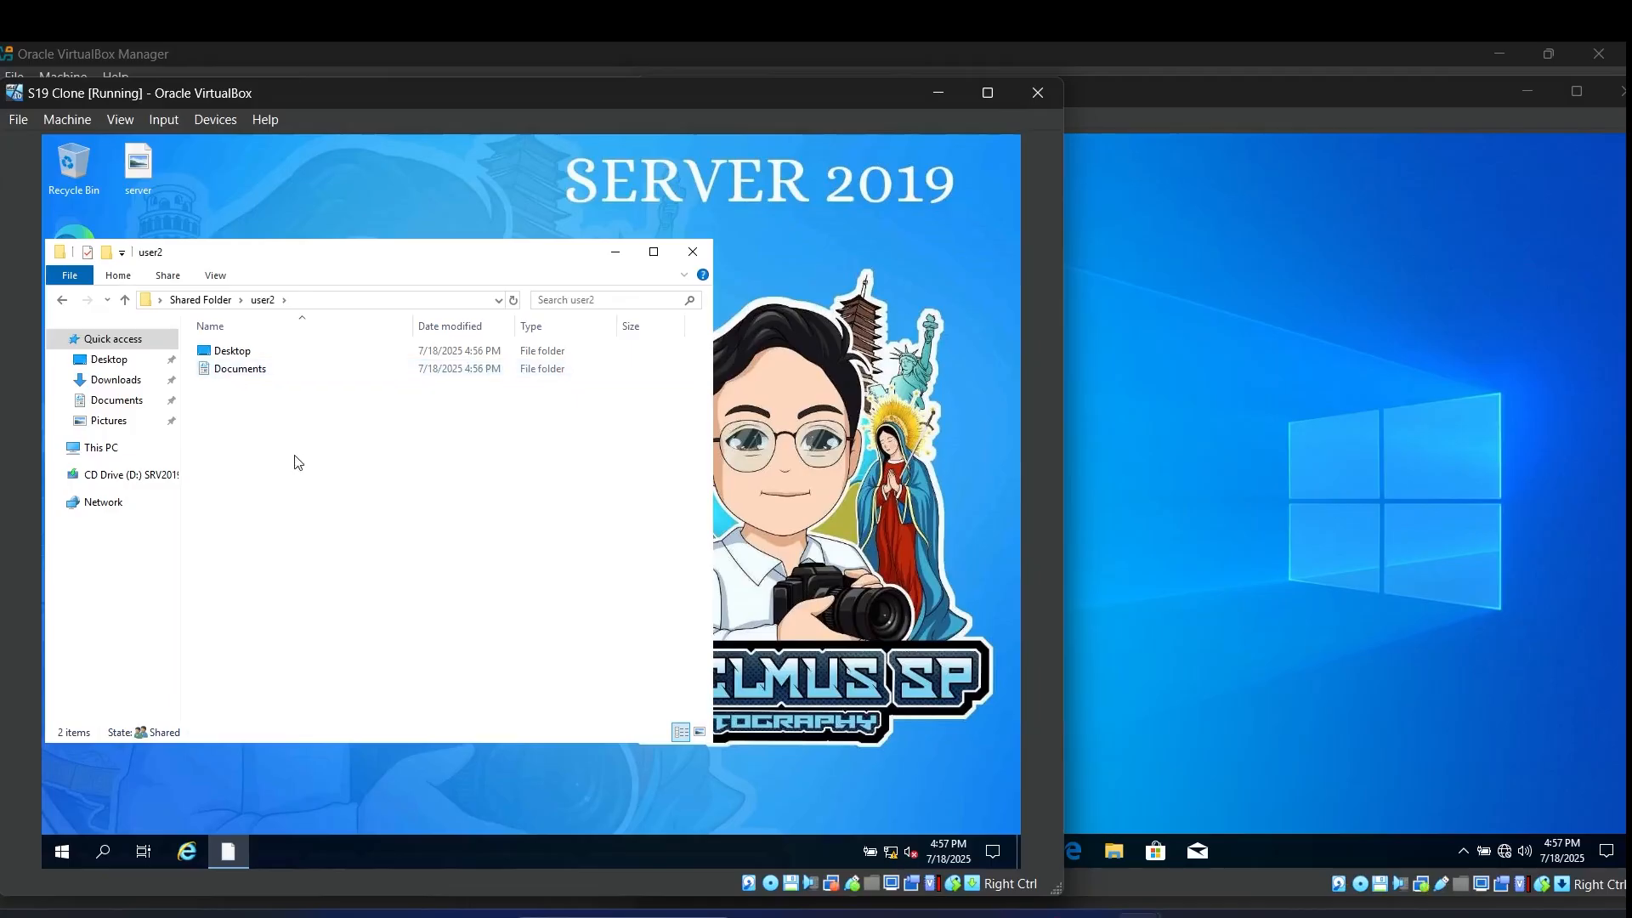
double_click(231, 351)
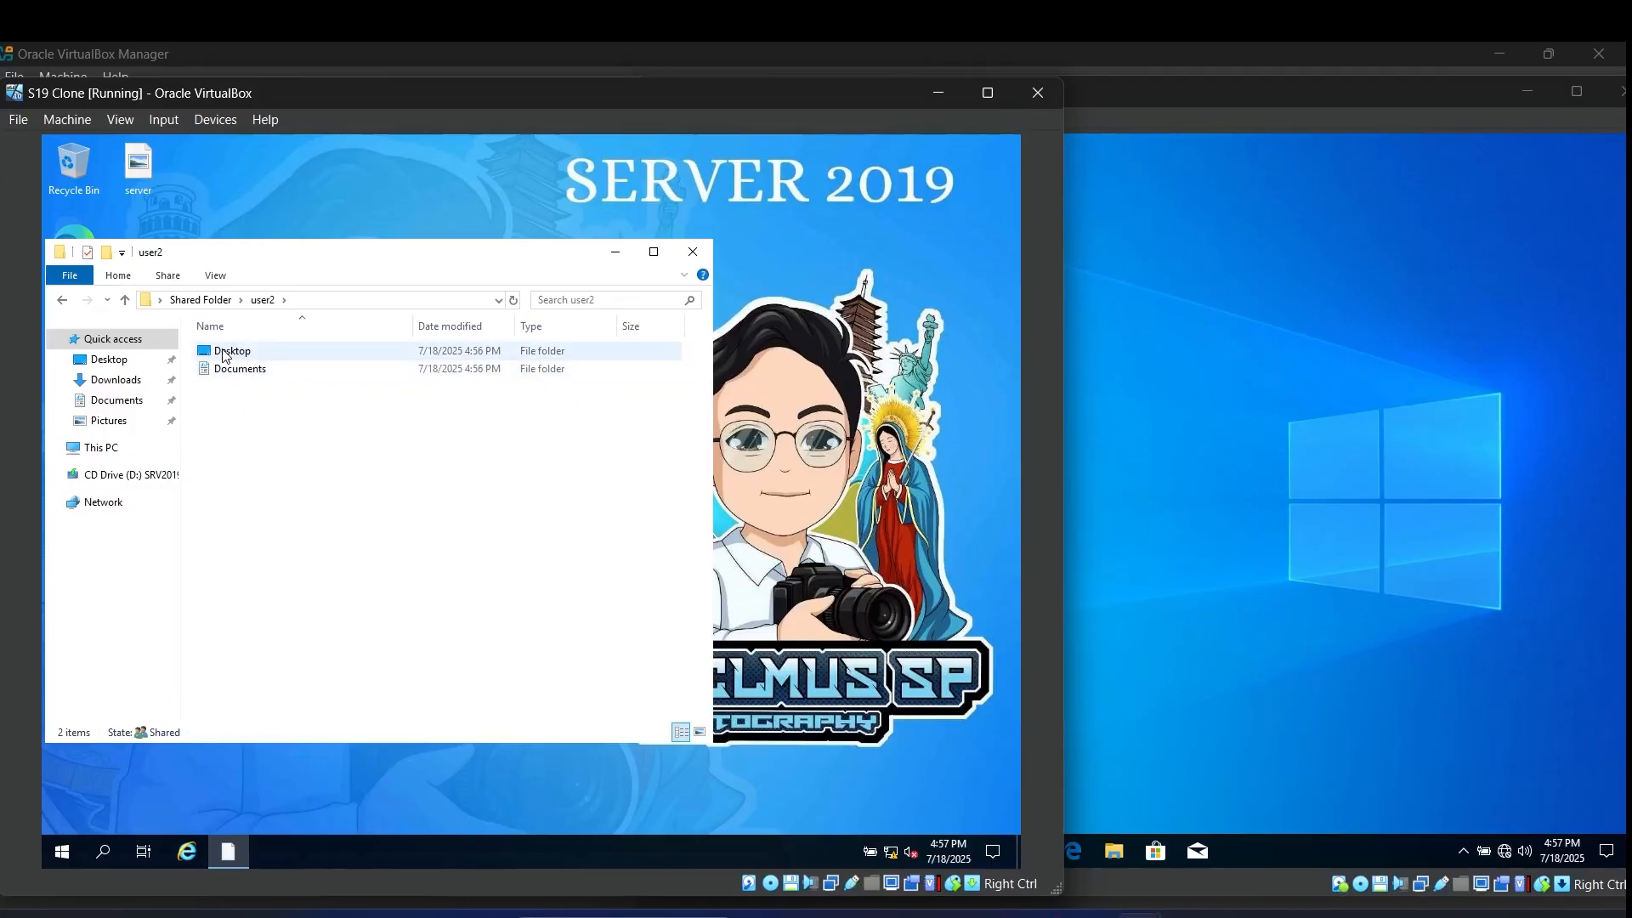
right_click(246, 464)
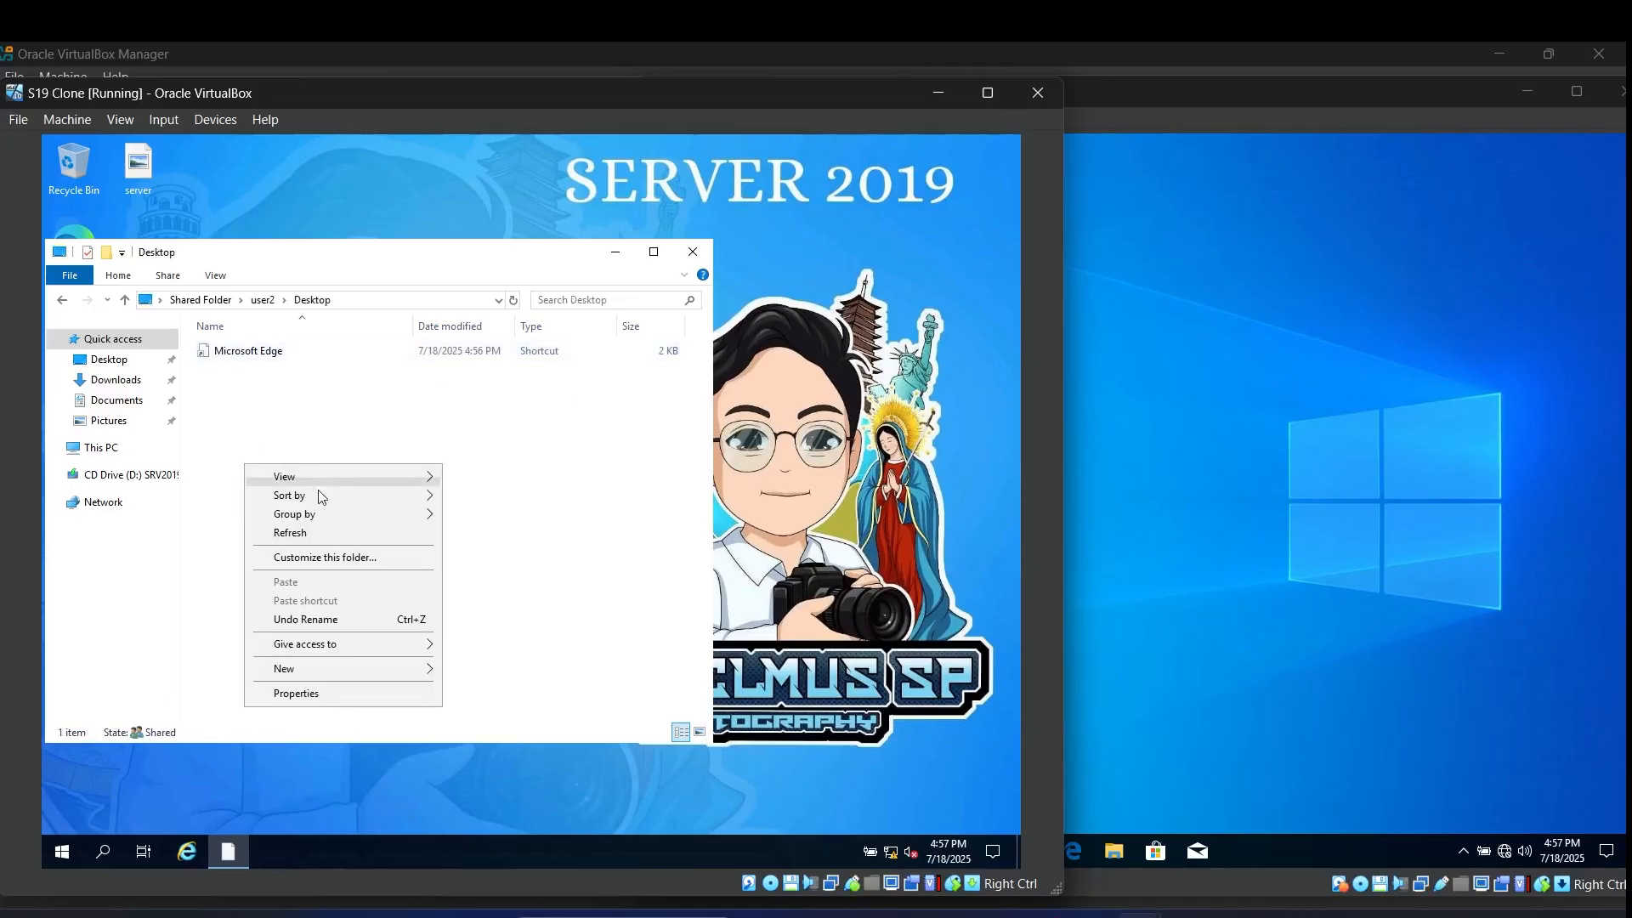
mouse_move(314, 669)
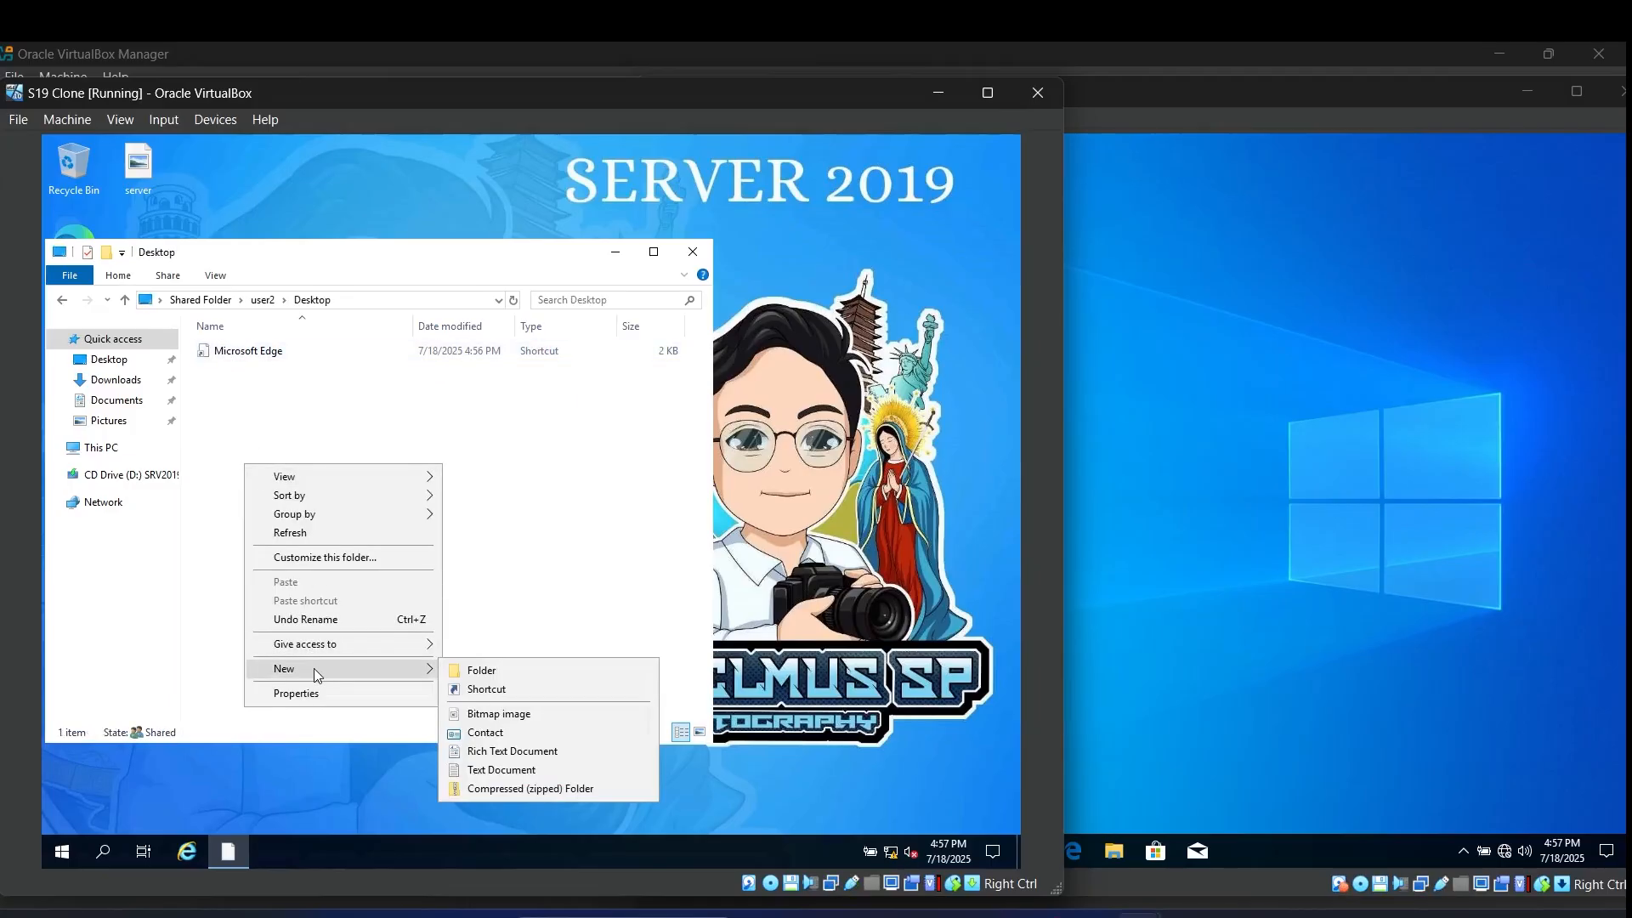
click(480, 670)
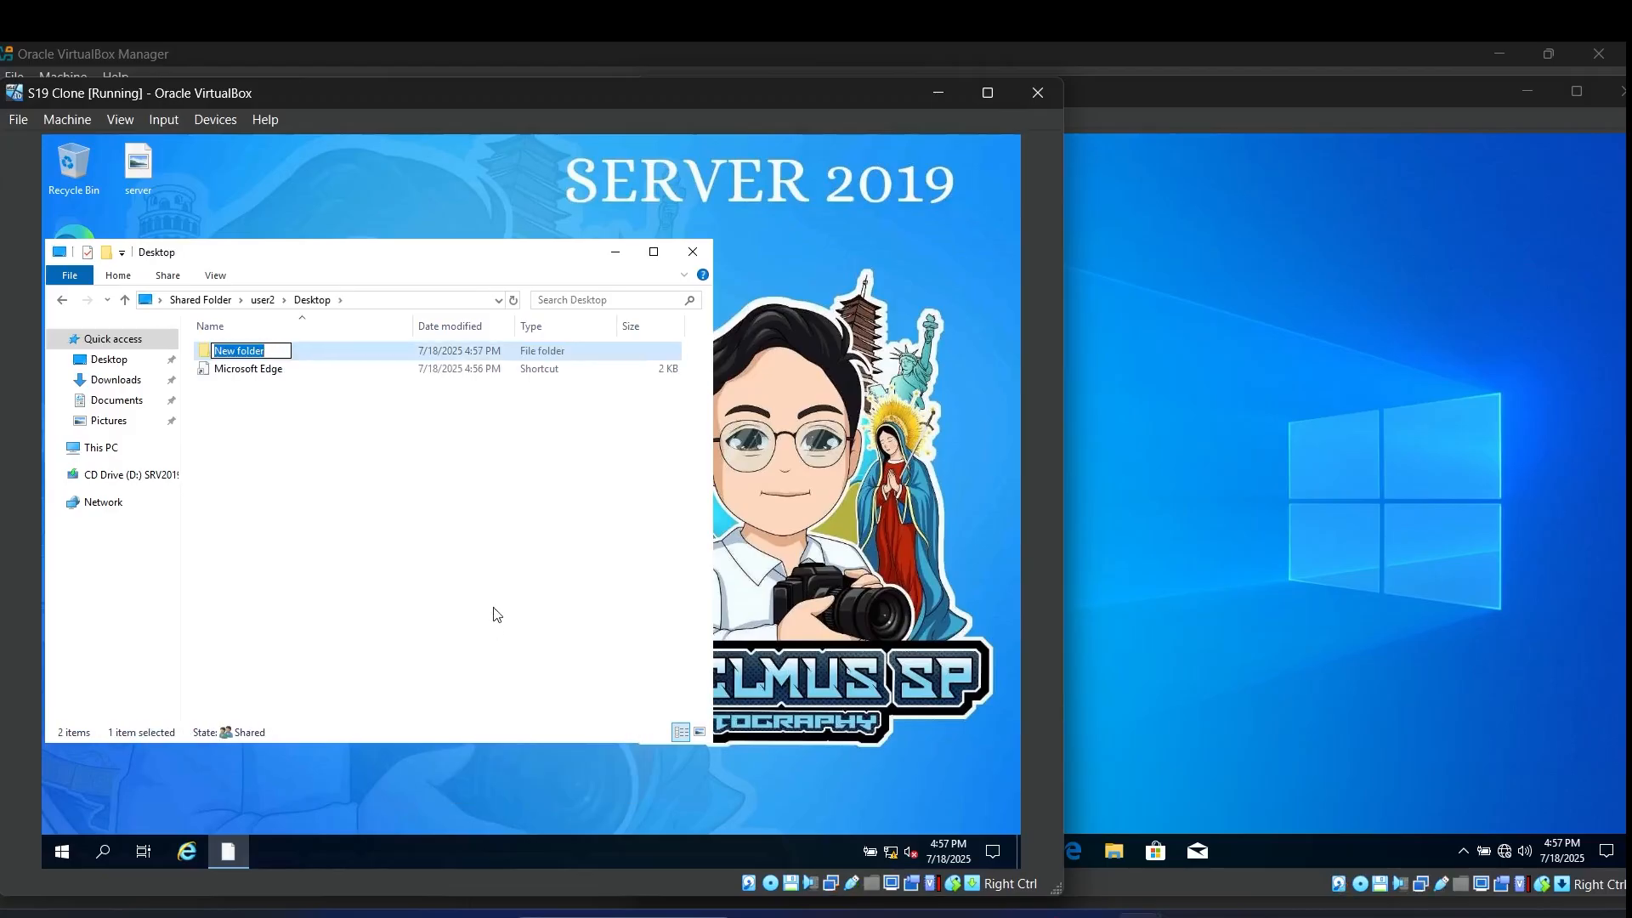
text(file from server)
key(Return)
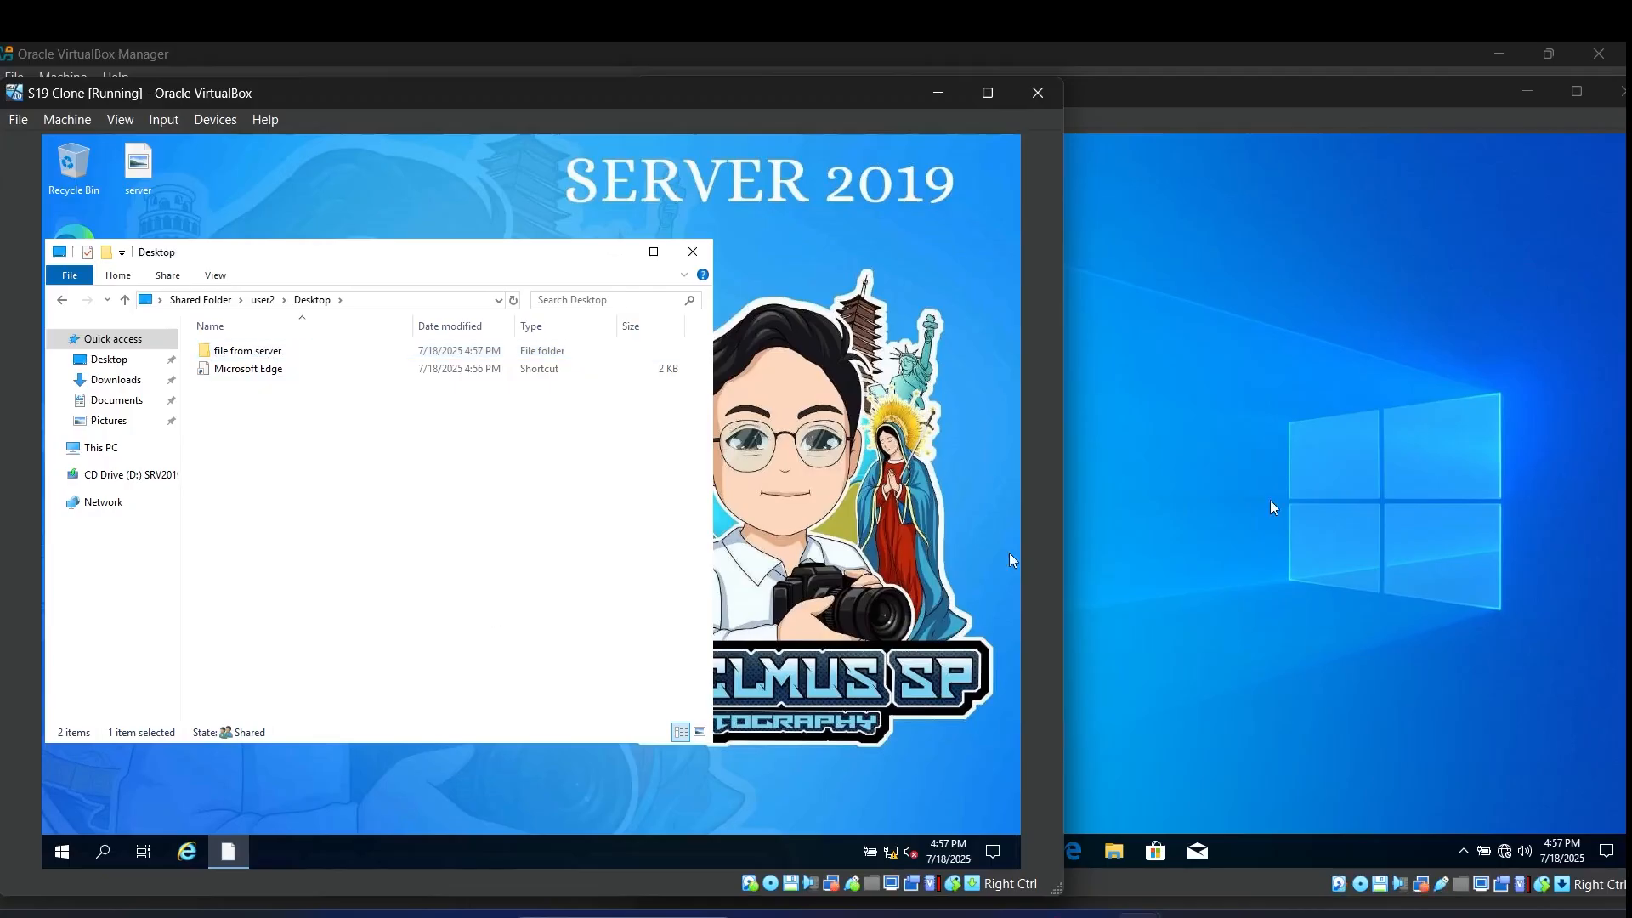
click(1148, 501)
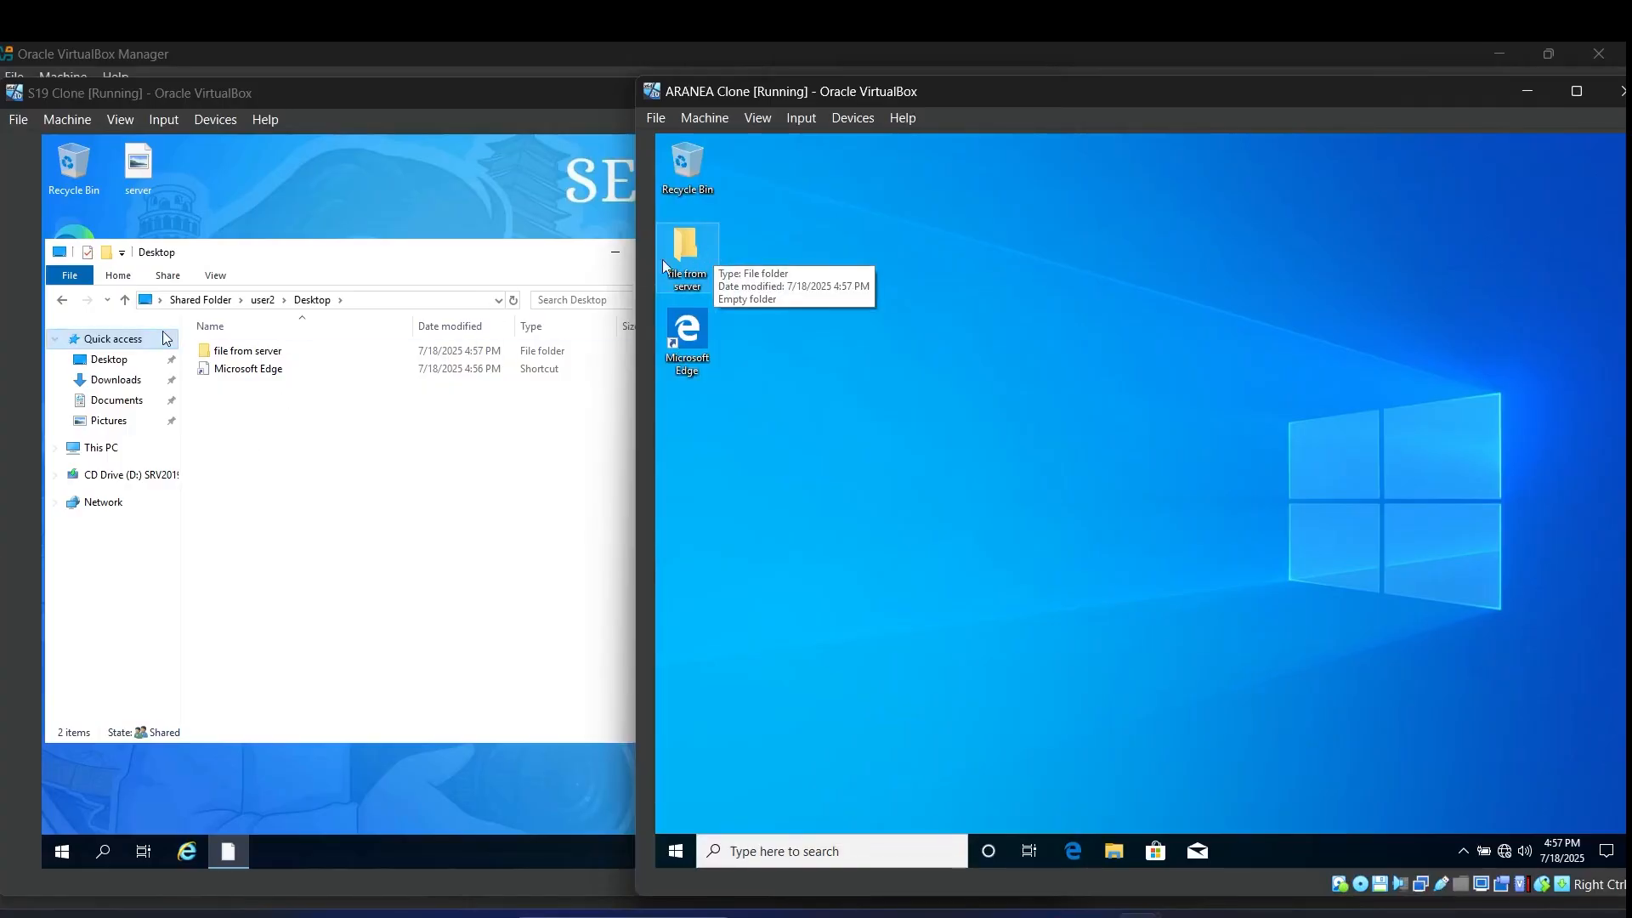
click(127, 303)
Step: Open user2\Documents on the server and the Documents folder on the Windows 10 client
double_click(252, 374)
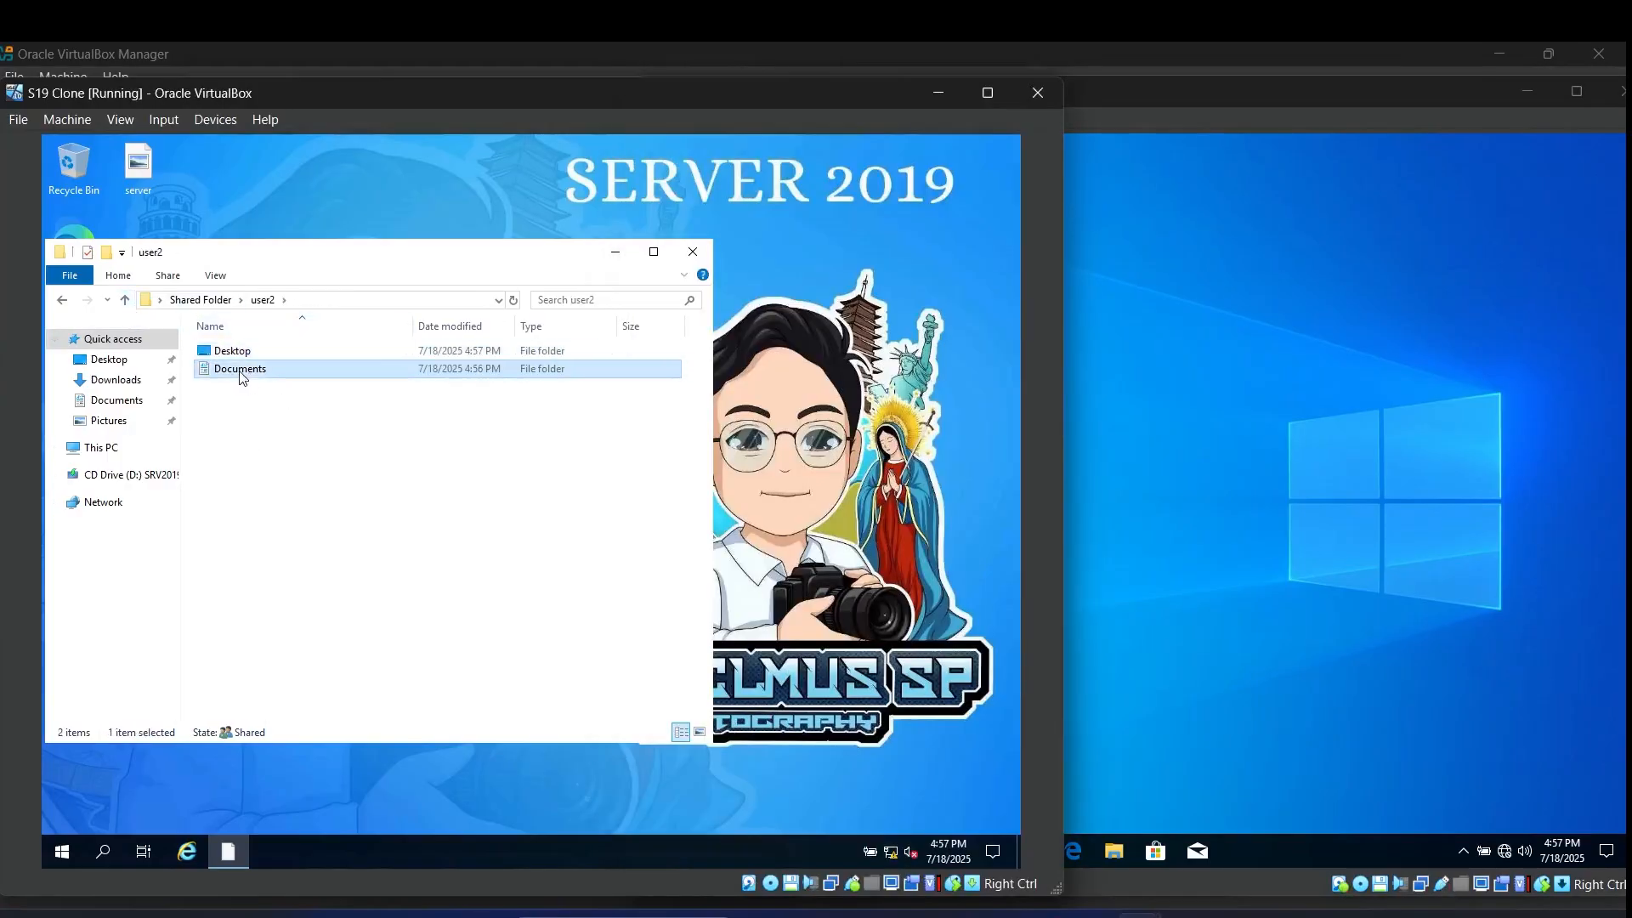
click(1202, 411)
click(1114, 851)
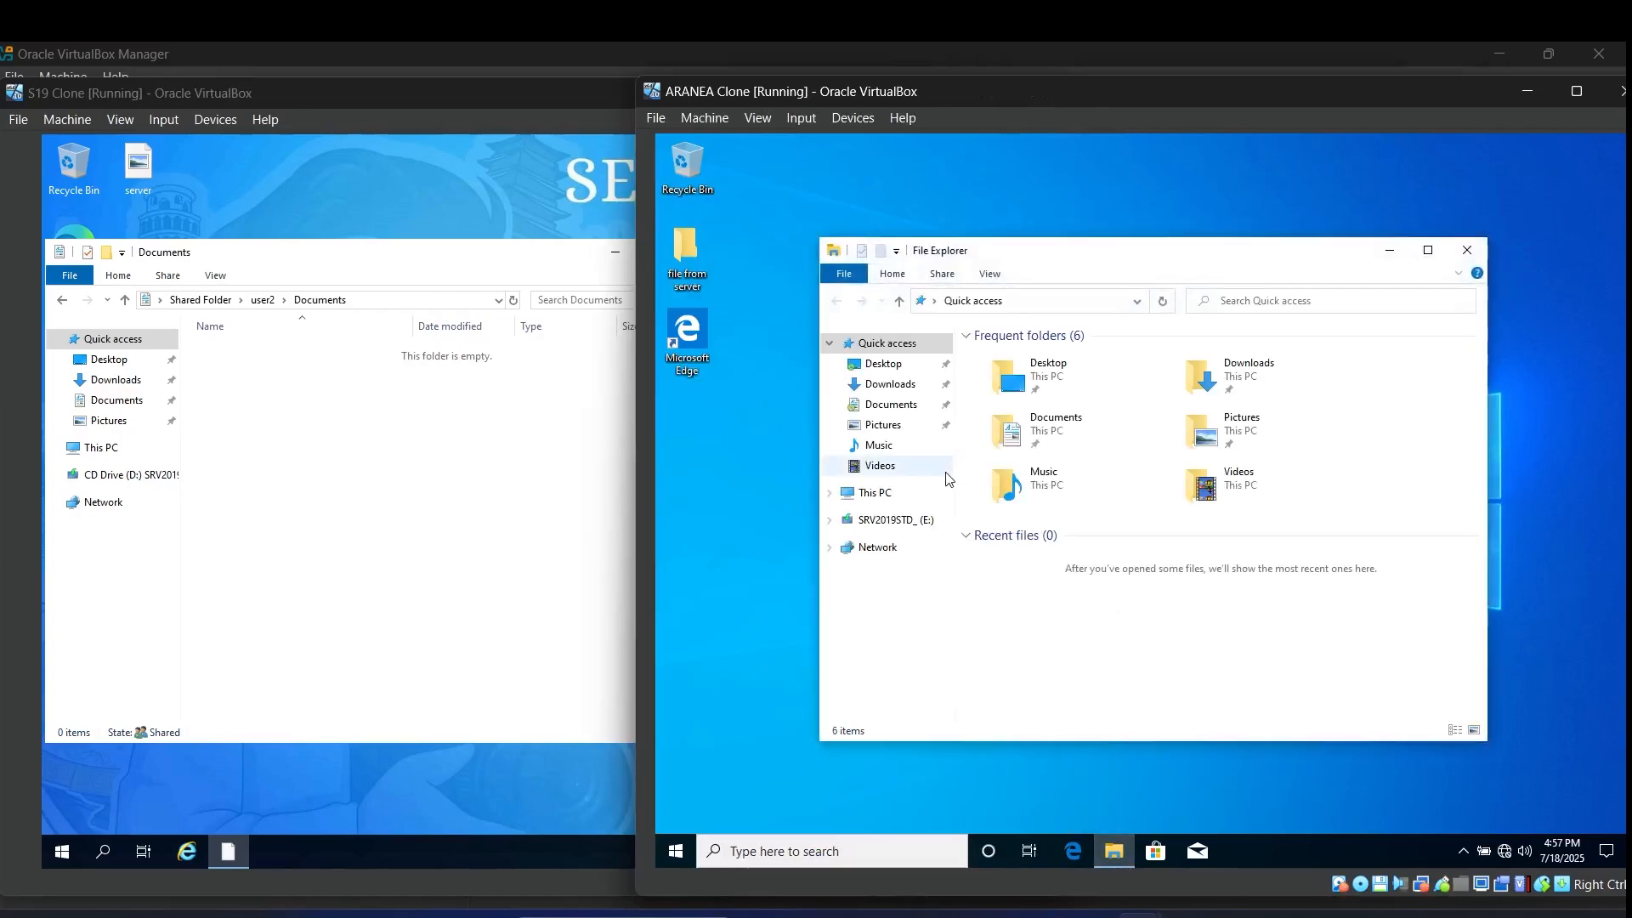
click(926, 404)
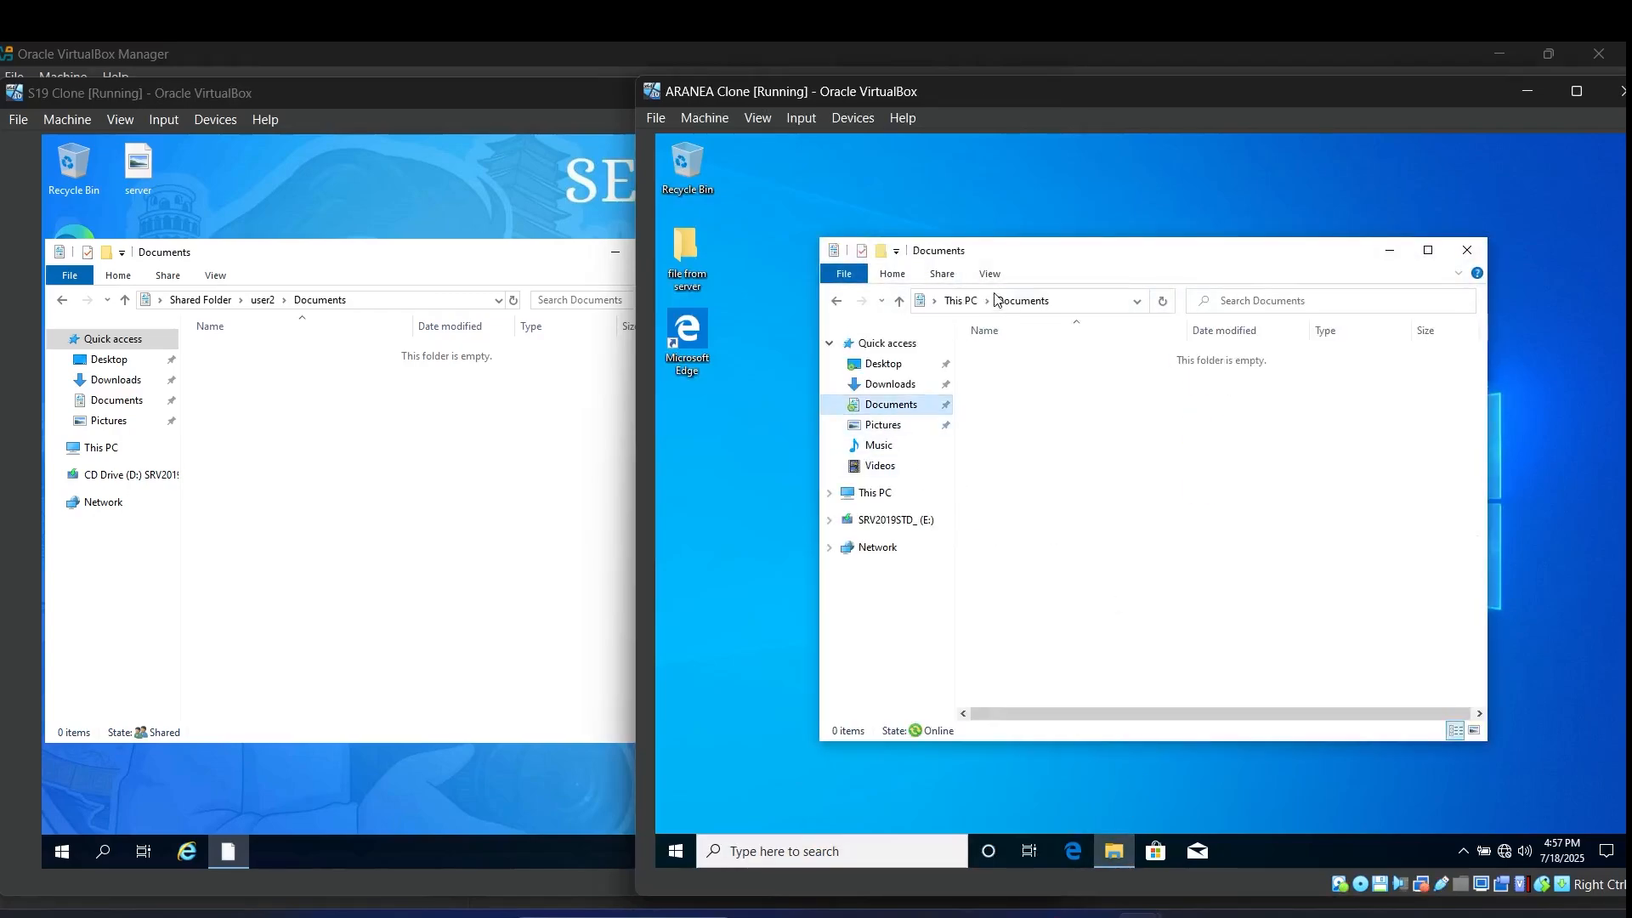
drag(1017, 251, 1228, 251)
Step: Create a 'file from server' folder in user2's server-side Documents, correcting the typo
click(279, 500)
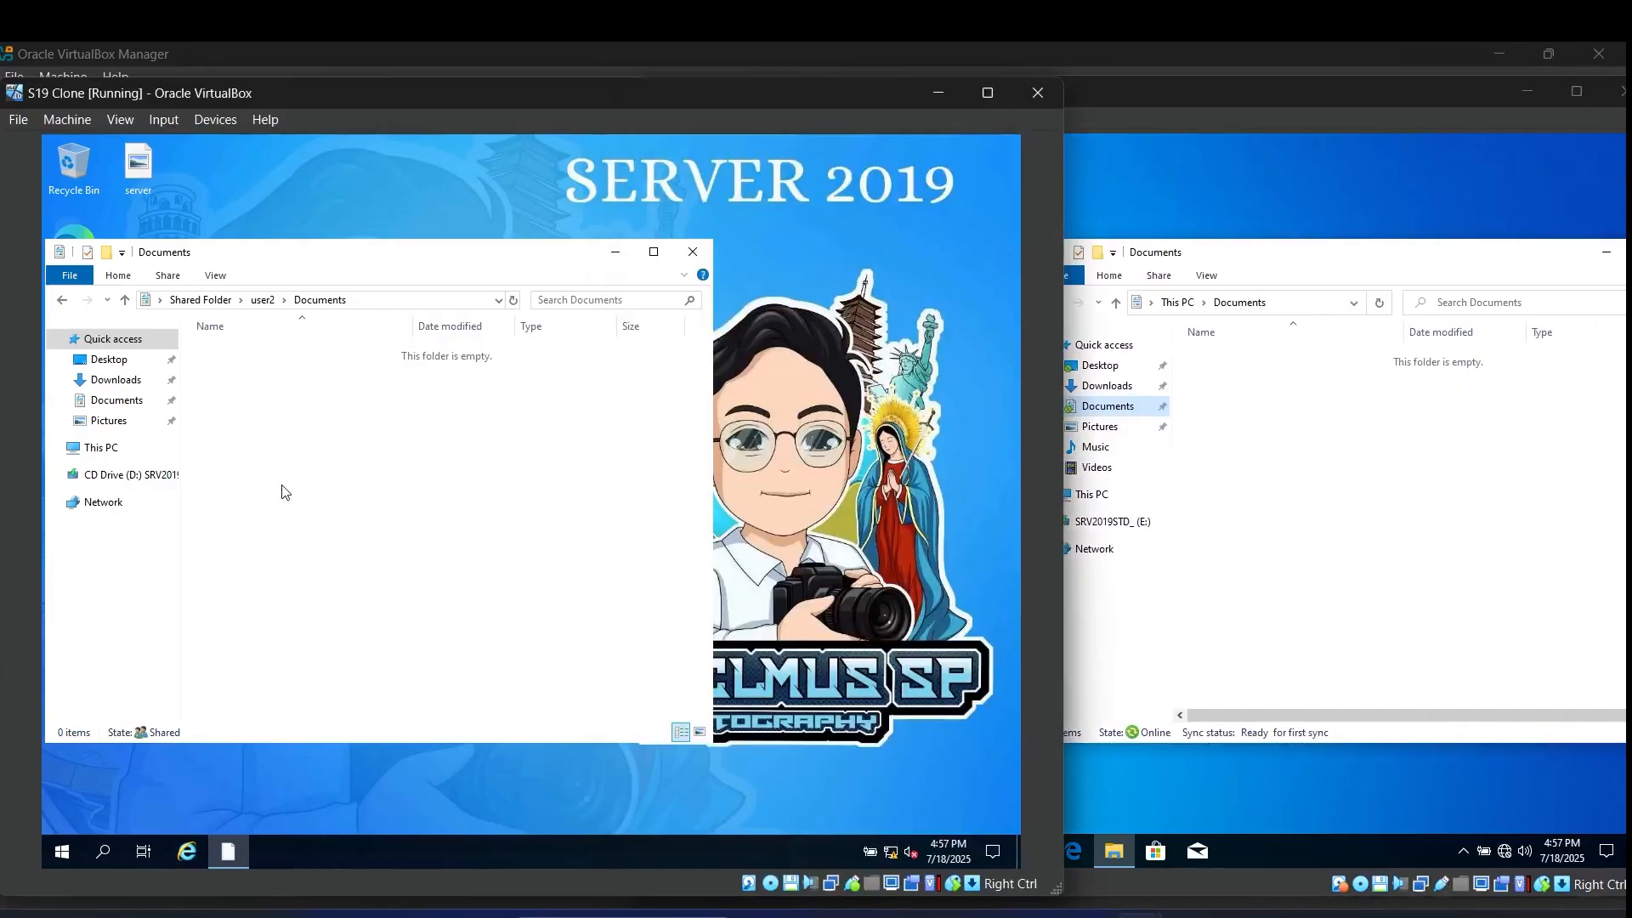
right_click(278, 430)
mouse_move(346, 636)
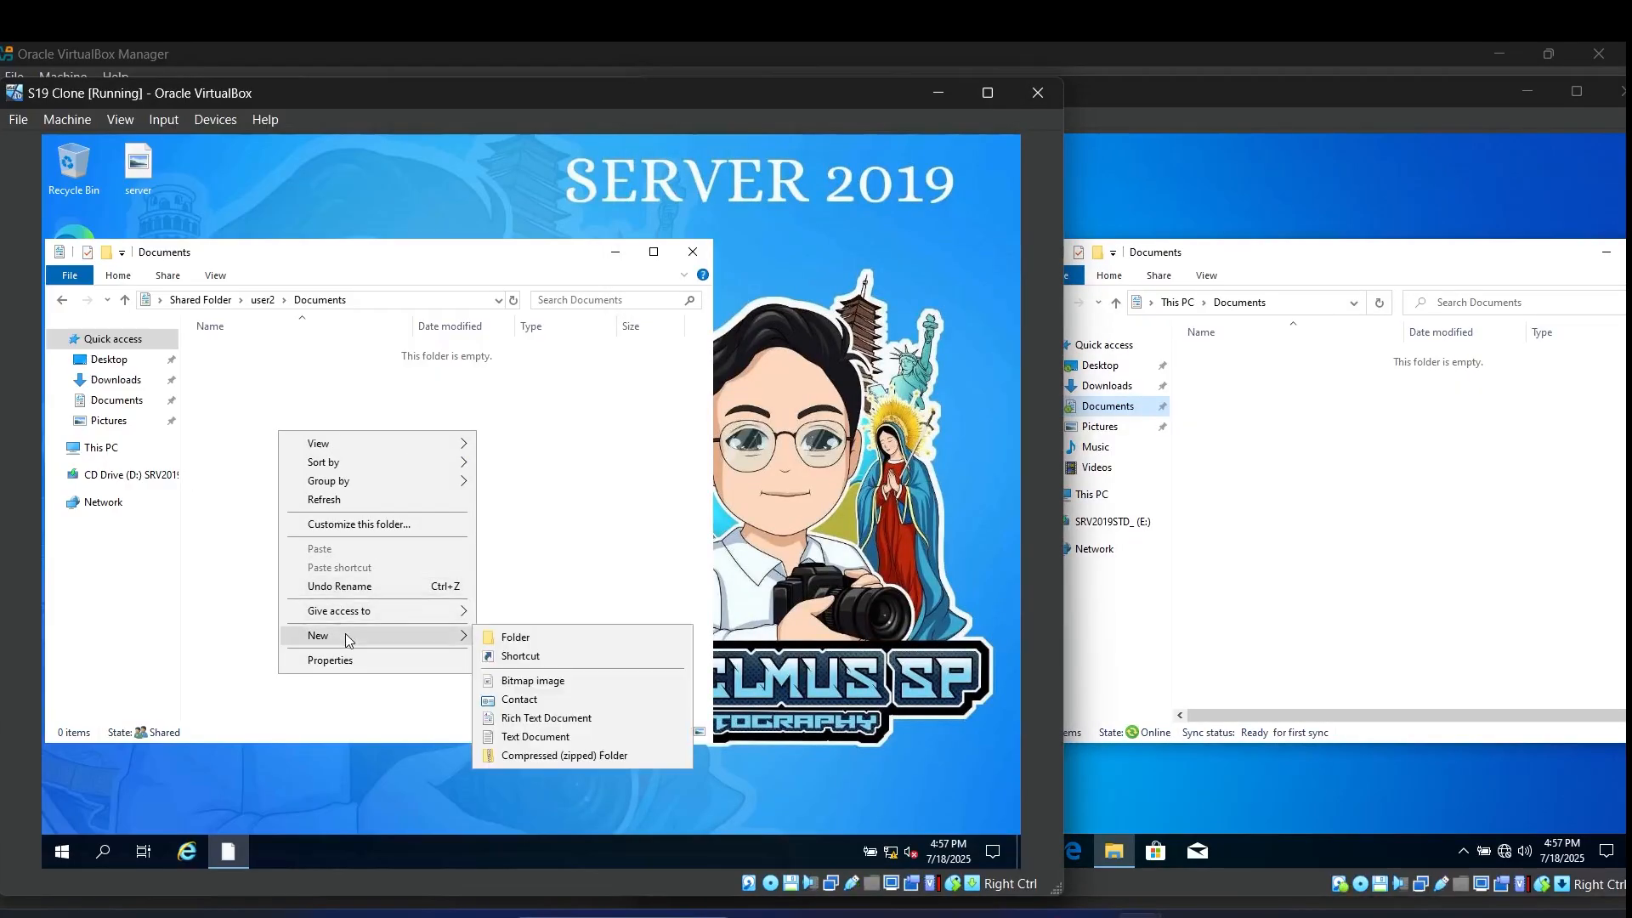
click(514, 638)
text(file frome)
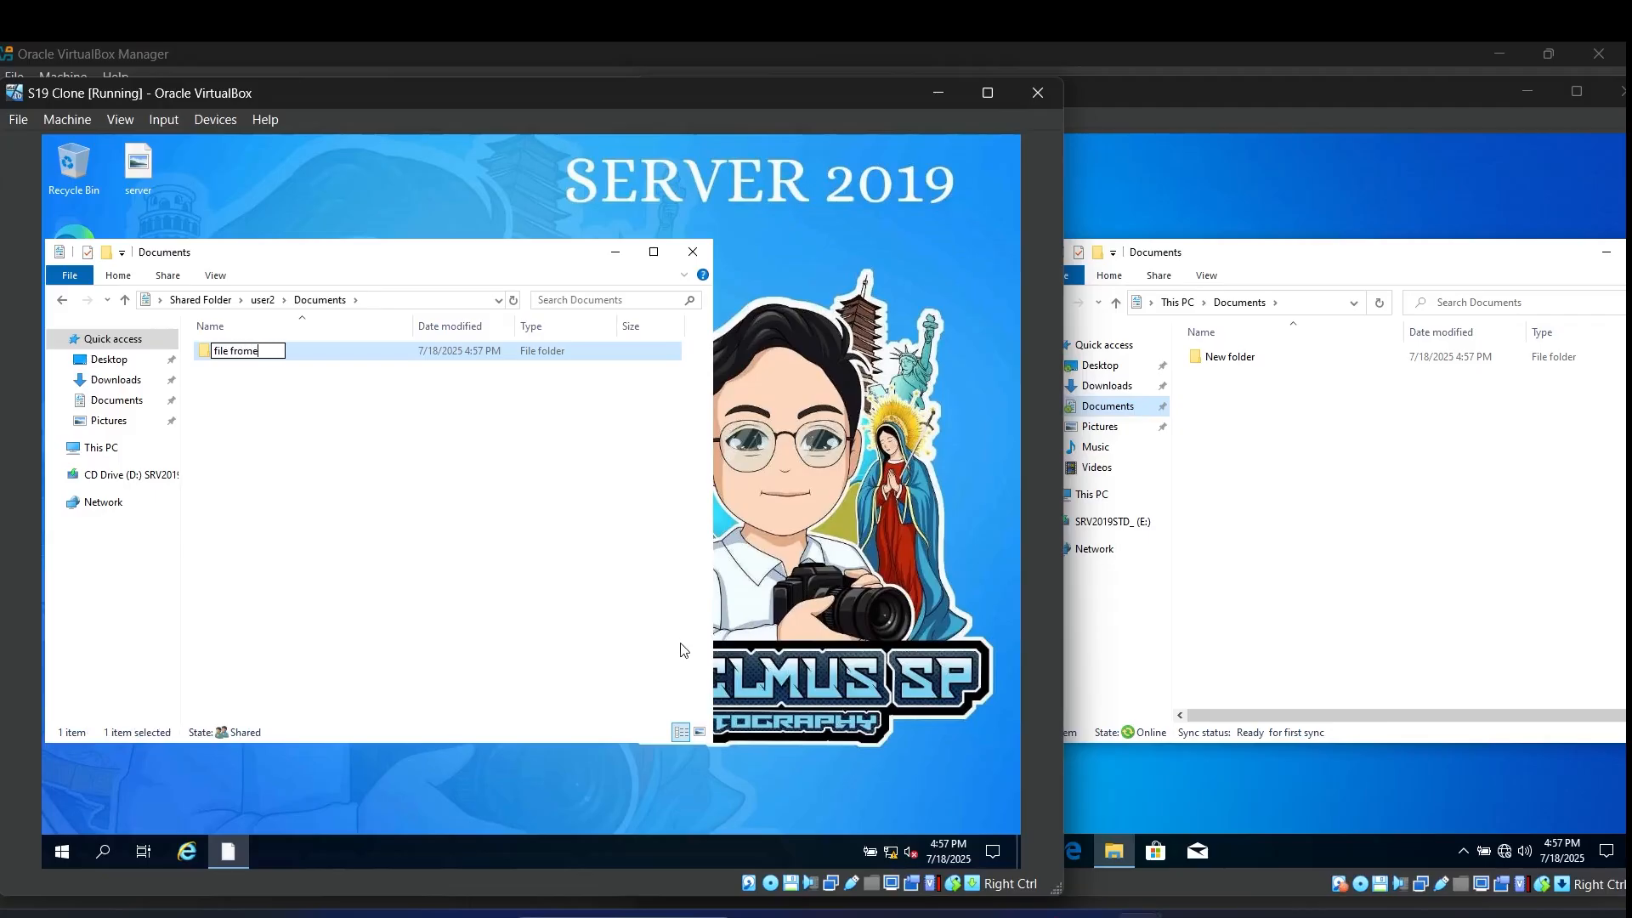
text( server)
key(Left)
key(Left)
key(BackSpace)
click(284, 422)
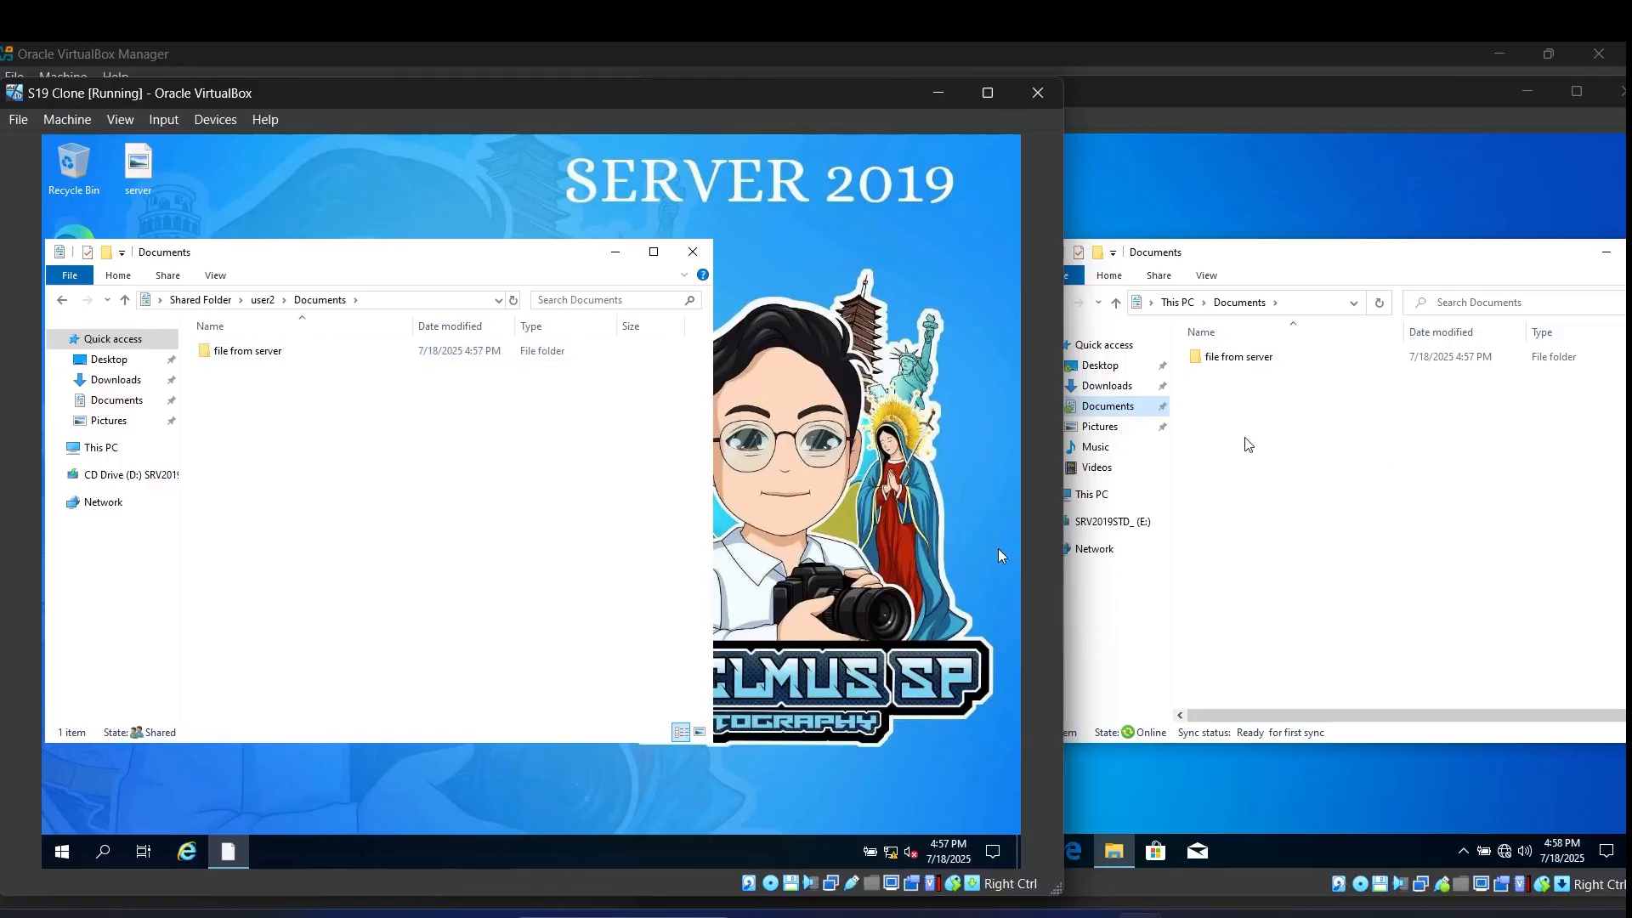
right_click(1243, 442)
Step: Create a 'file from window10' folder in the client's Documents
mouse_move(1309, 606)
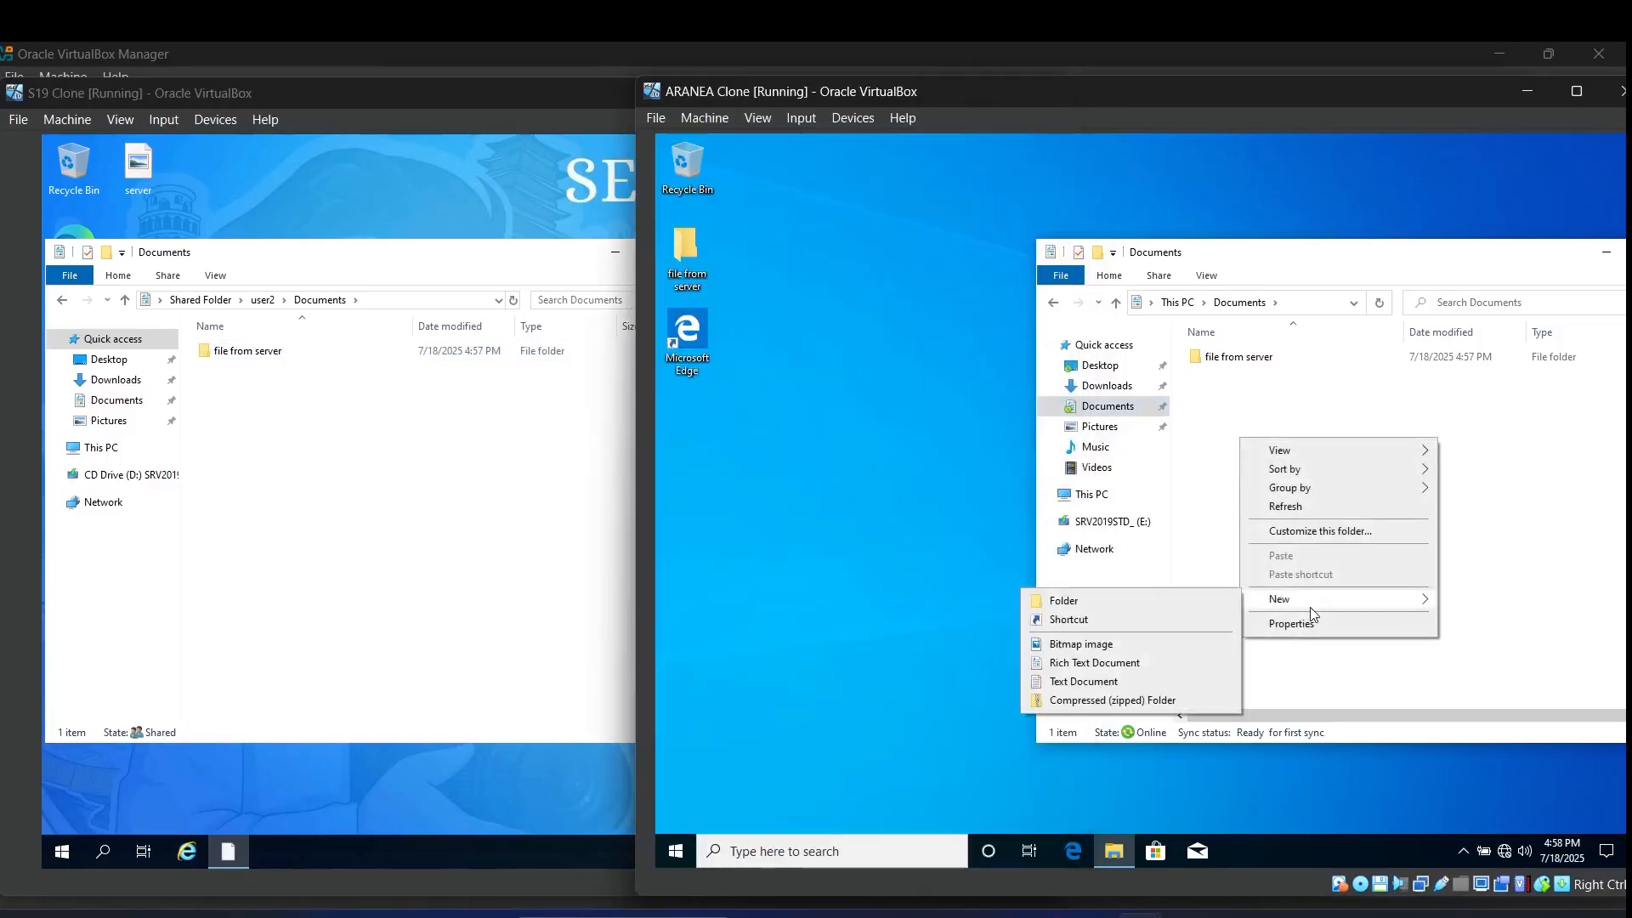
click(1164, 604)
text(fil)
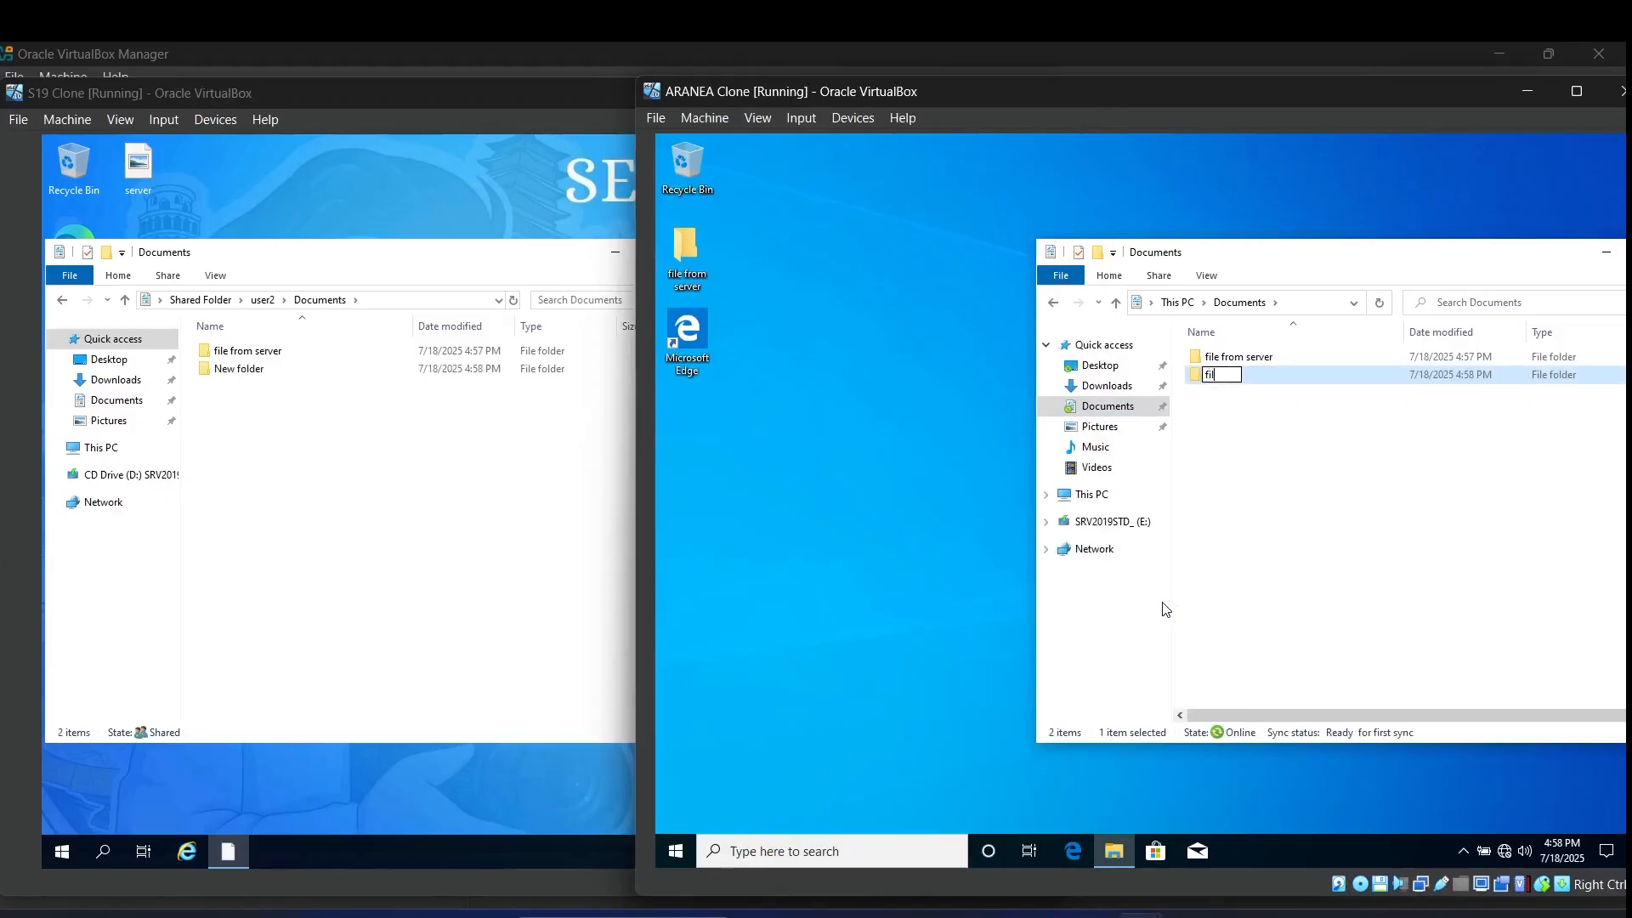
text(e from window10)
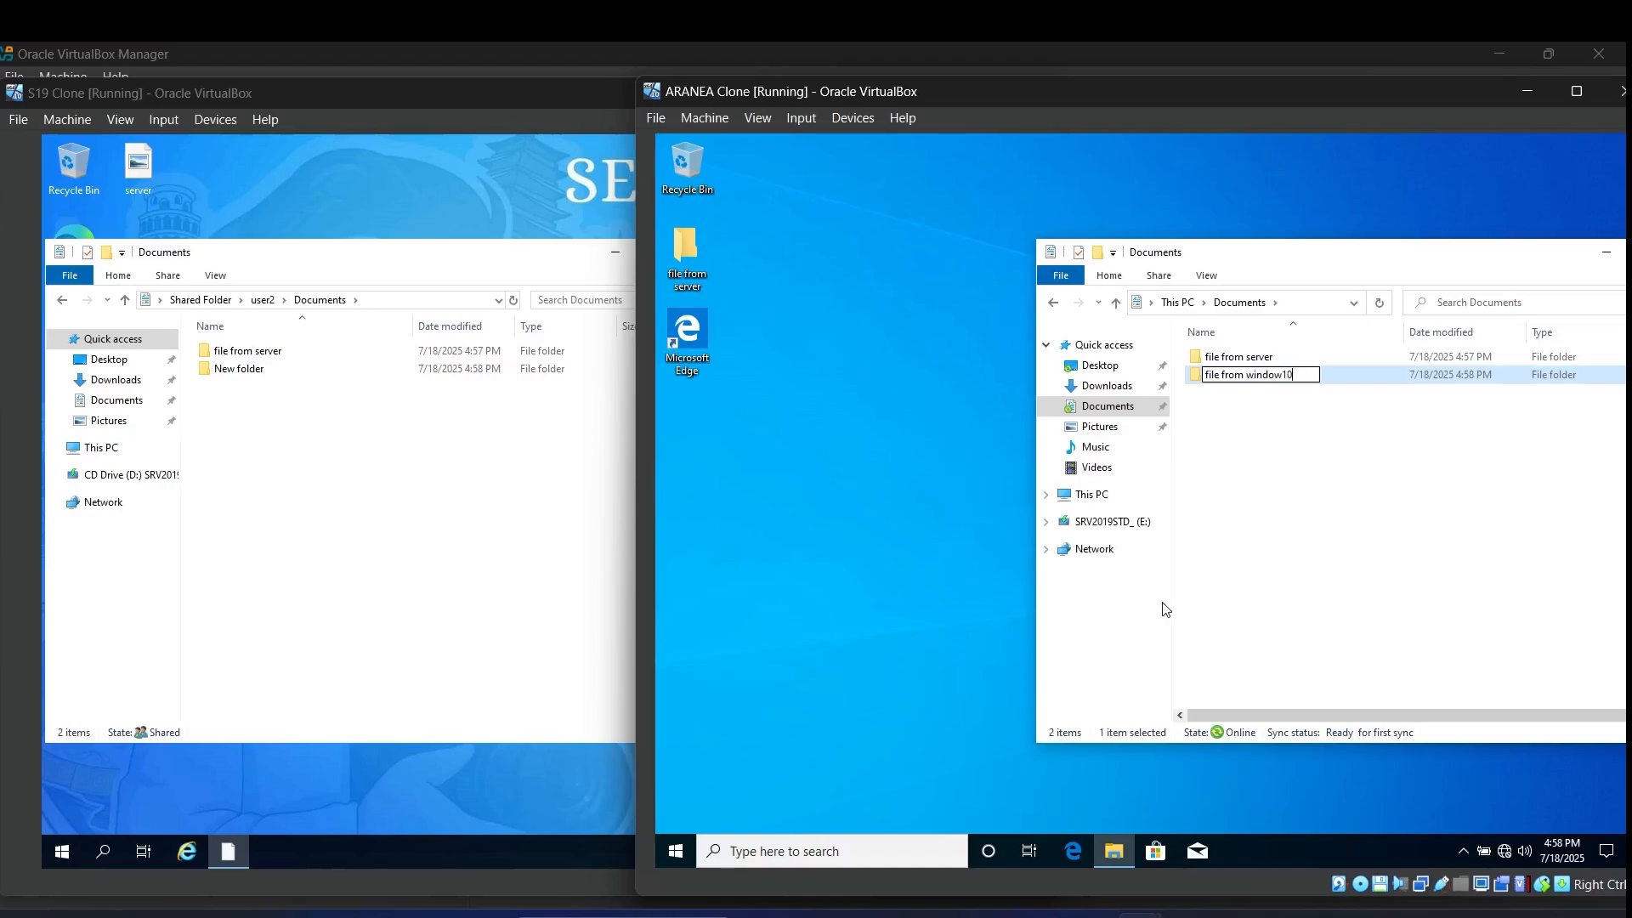
click(1341, 525)
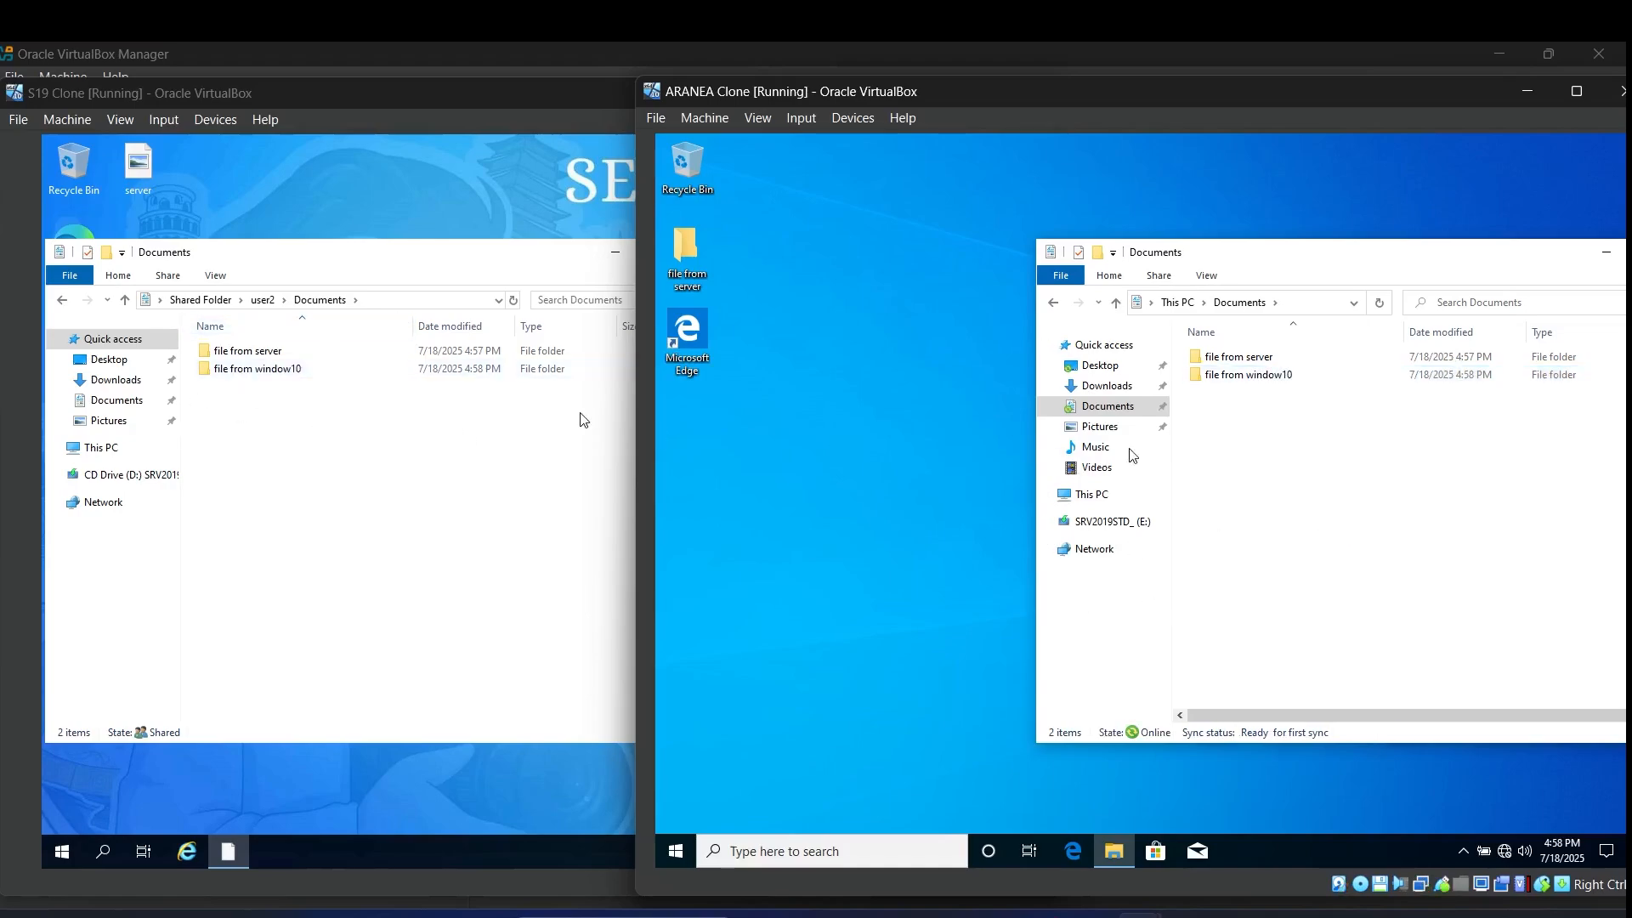
Step: Confirm it appears in the server's Documents, then close the server's Explorer window
click(392, 537)
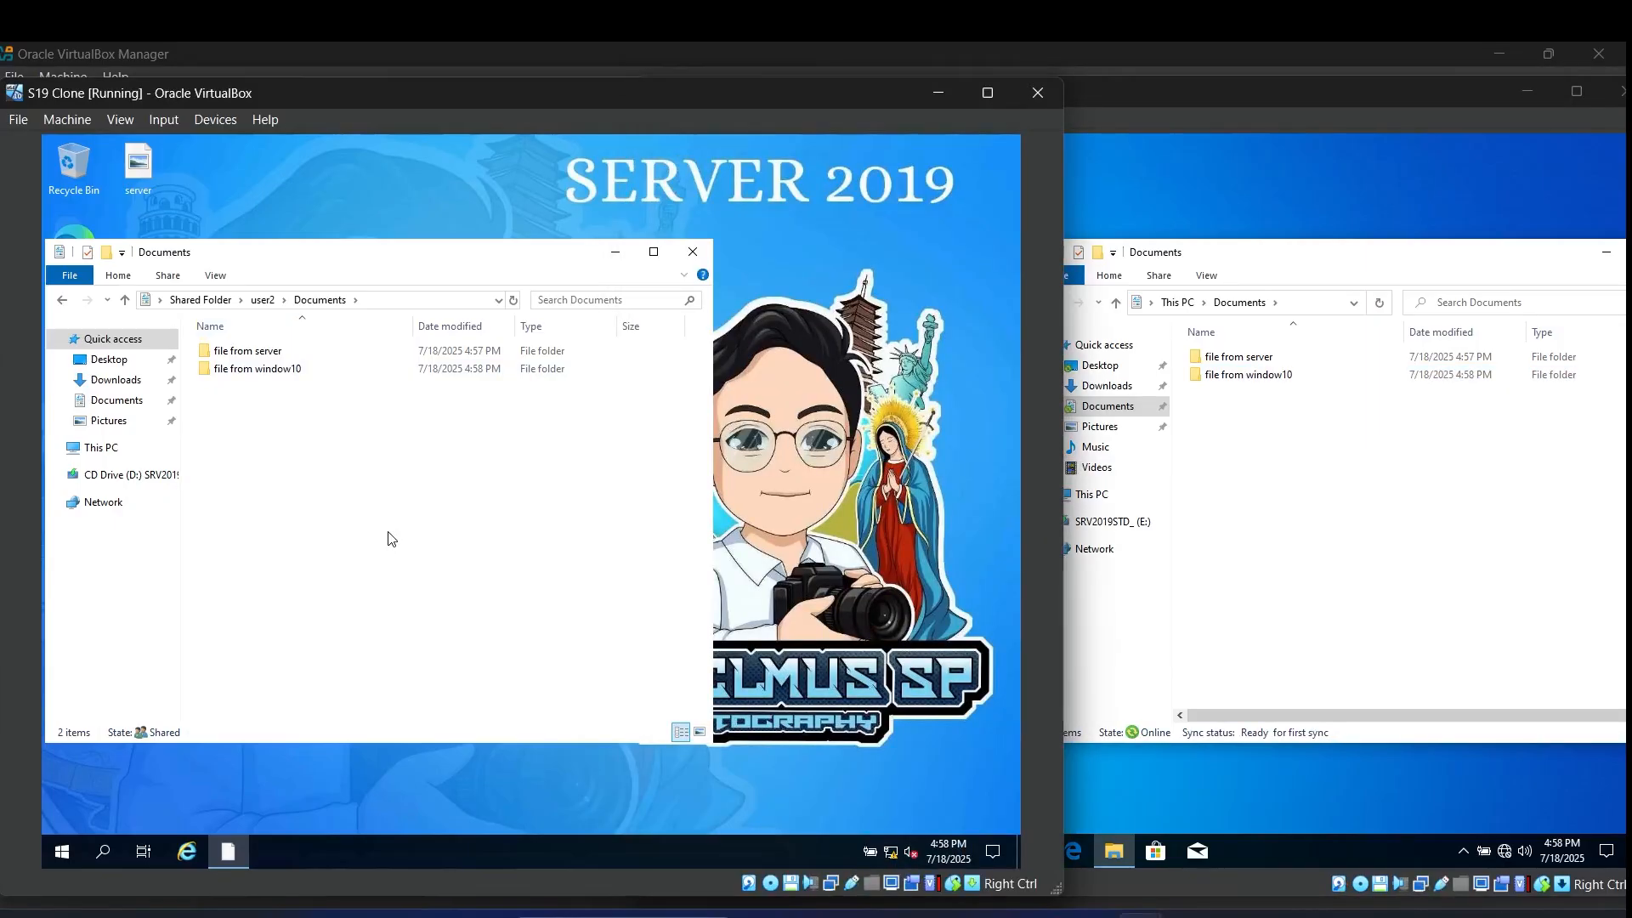
click(693, 255)
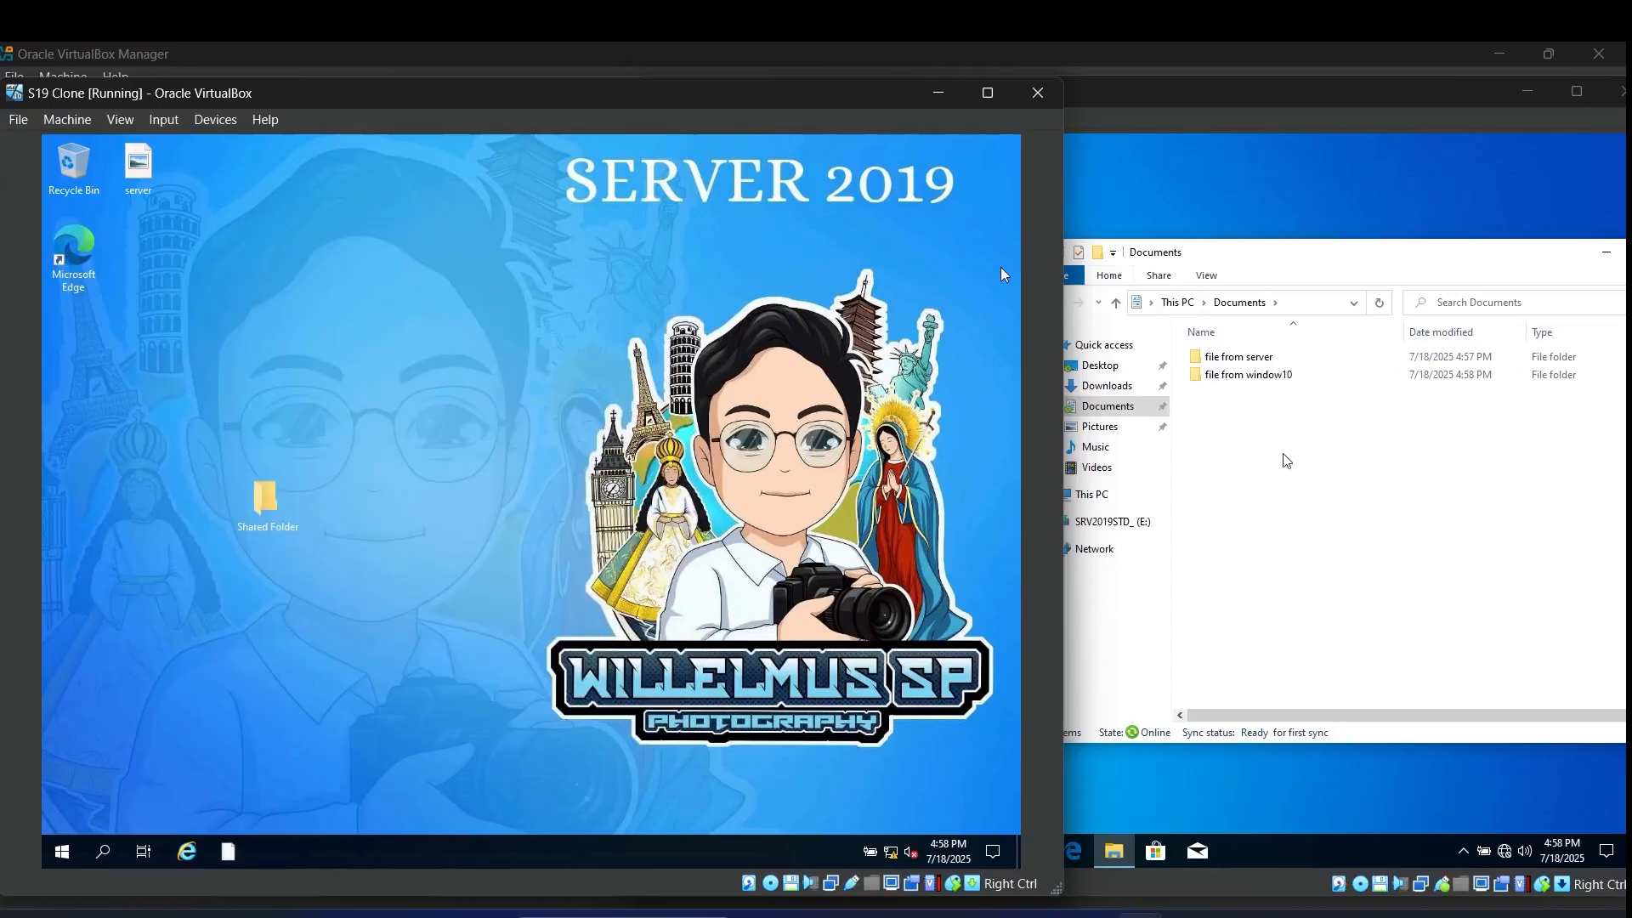
click(1281, 283)
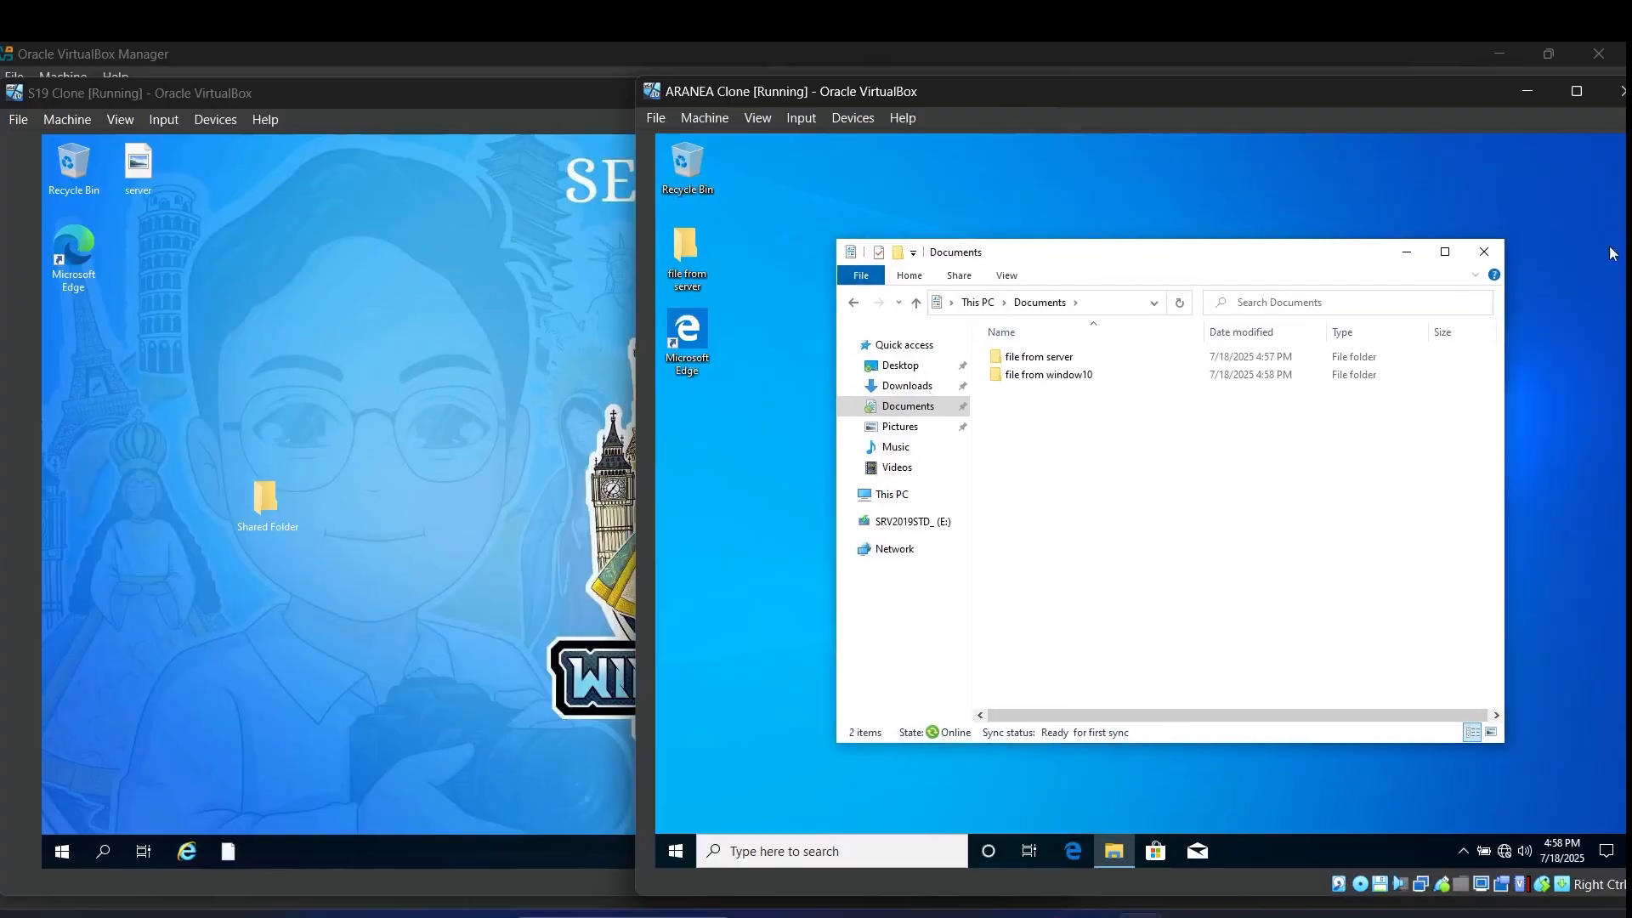